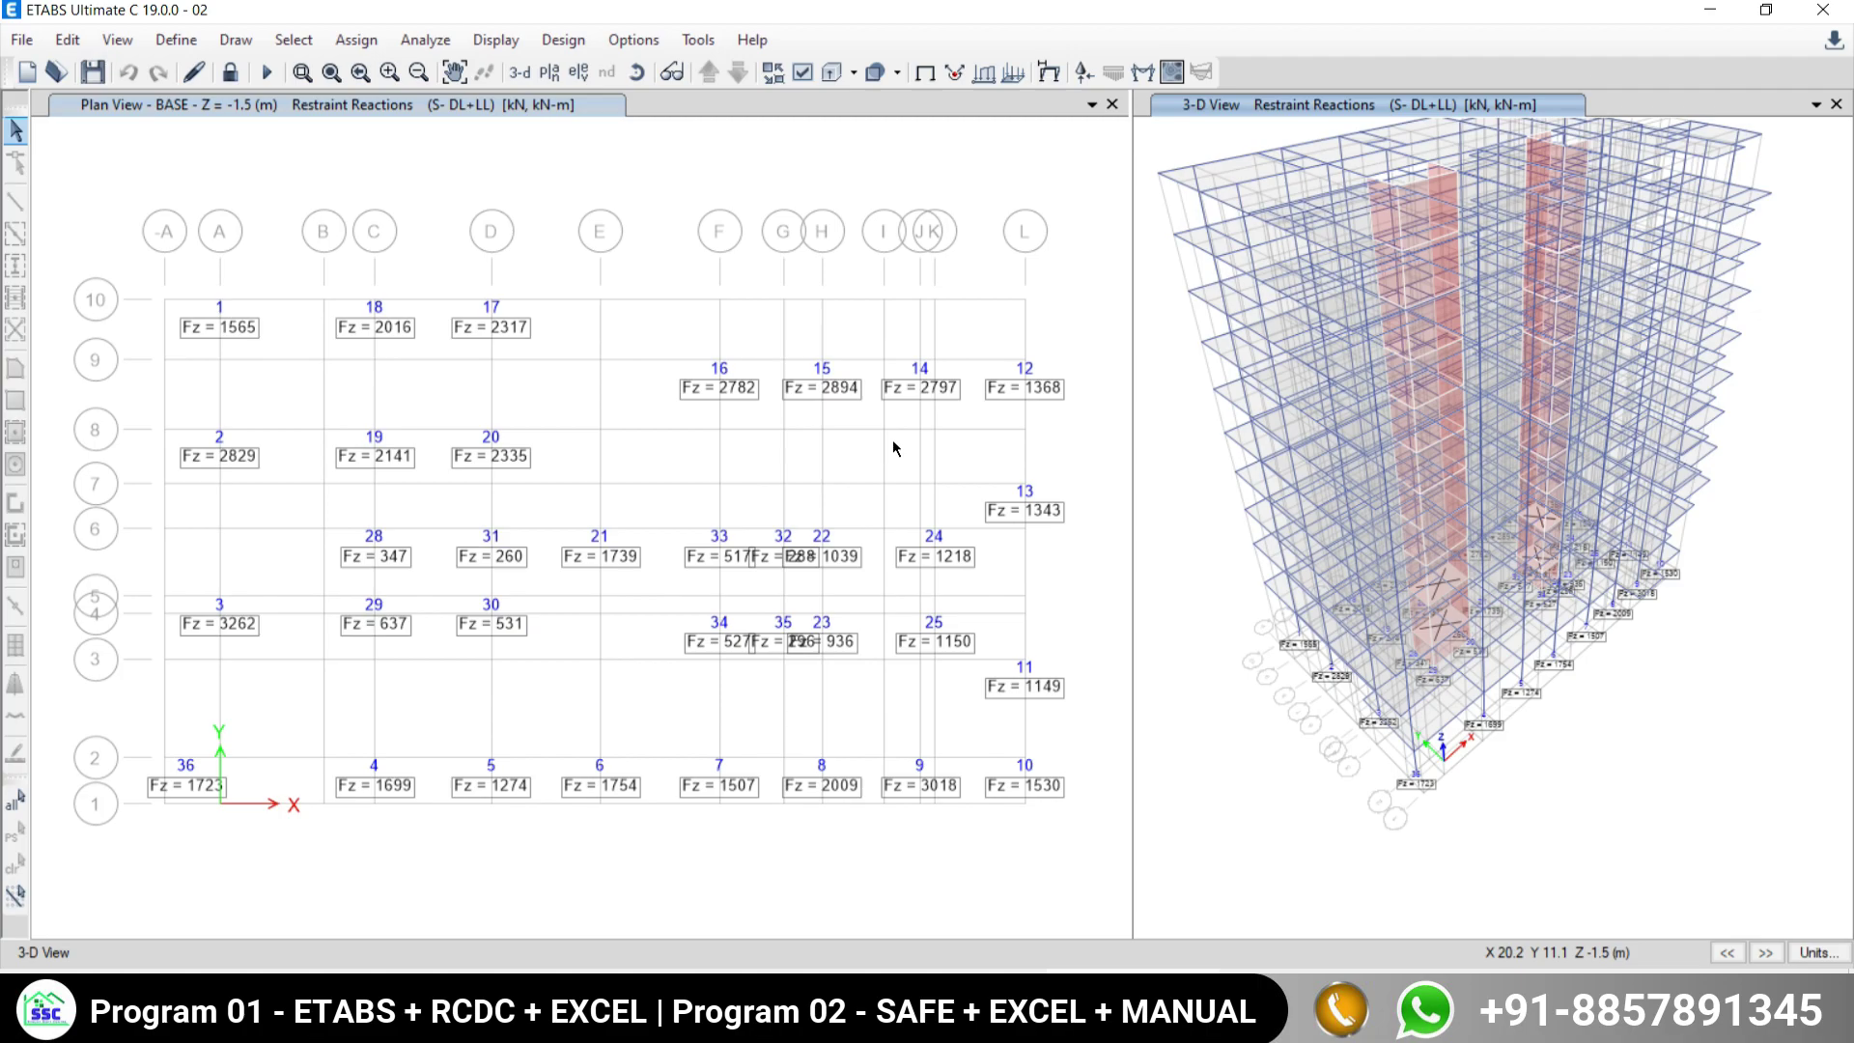
- Start exporting a story of the building model as a SAFE V12 .f2k file
click(21, 43)
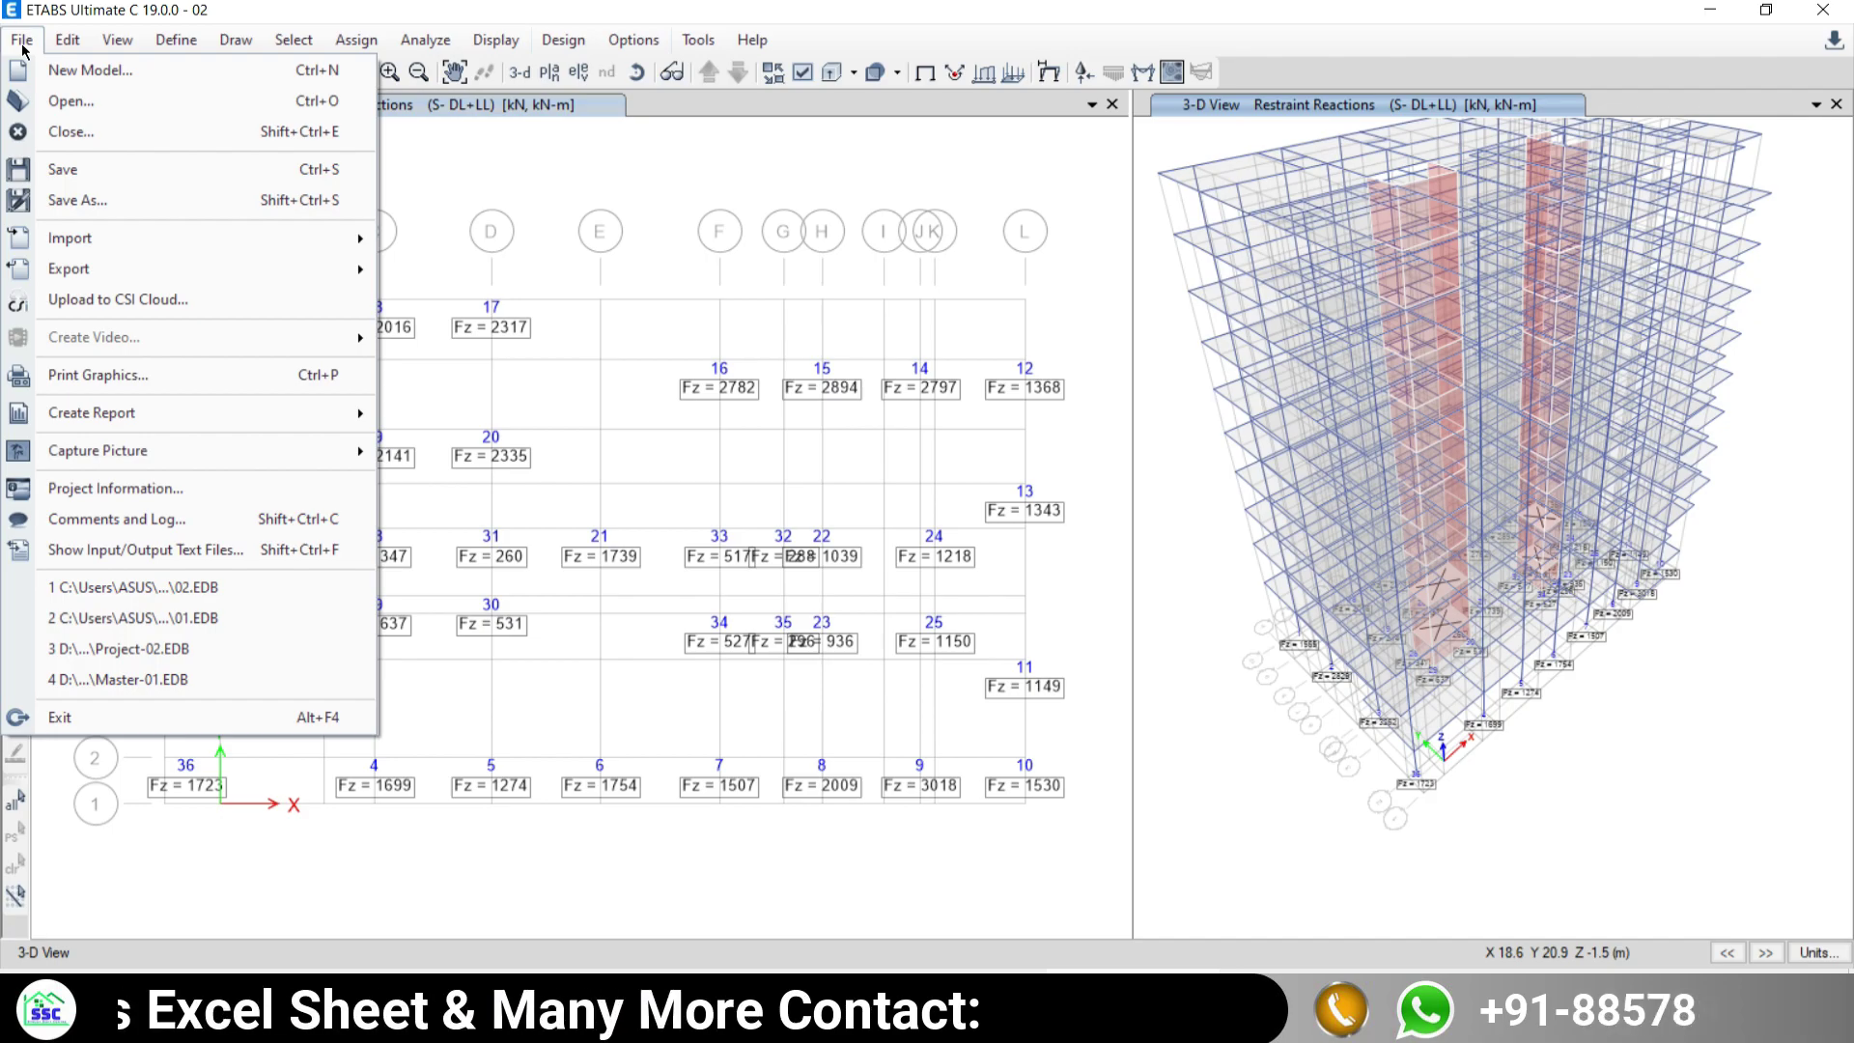
mouse_move(82, 273)
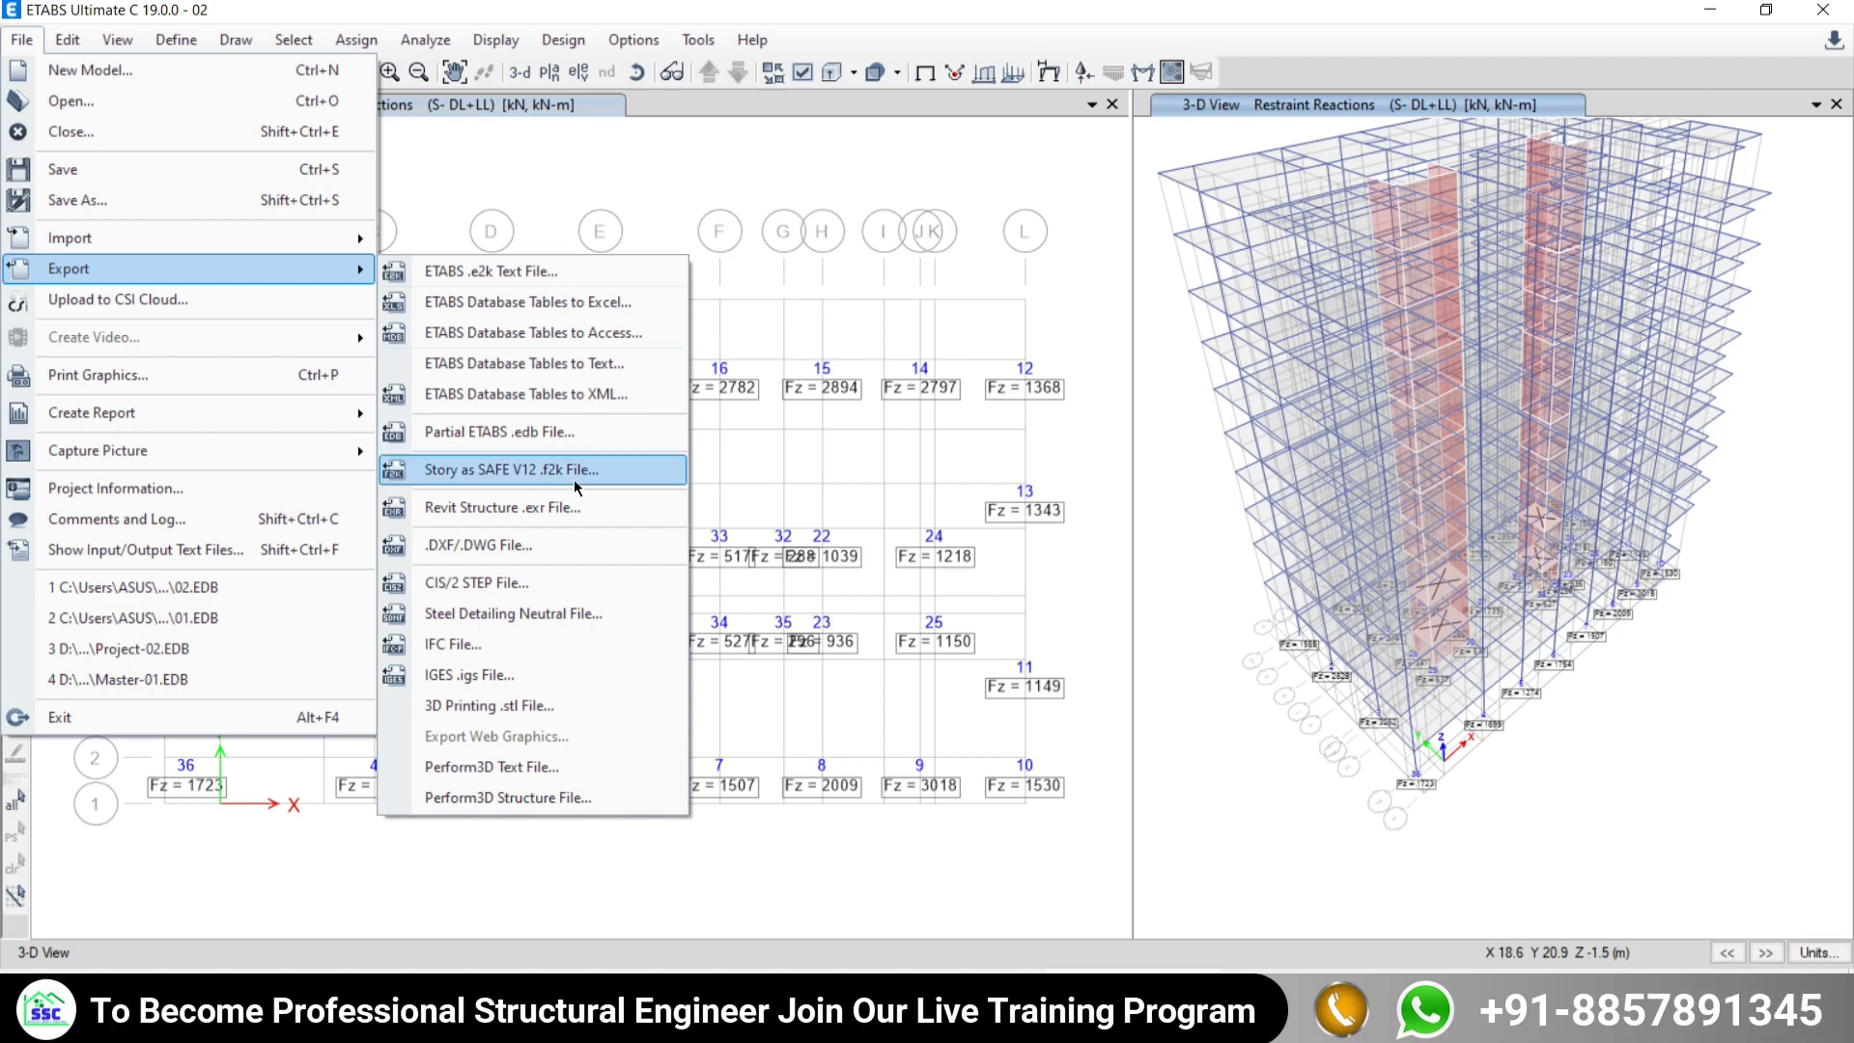
click(486, 477)
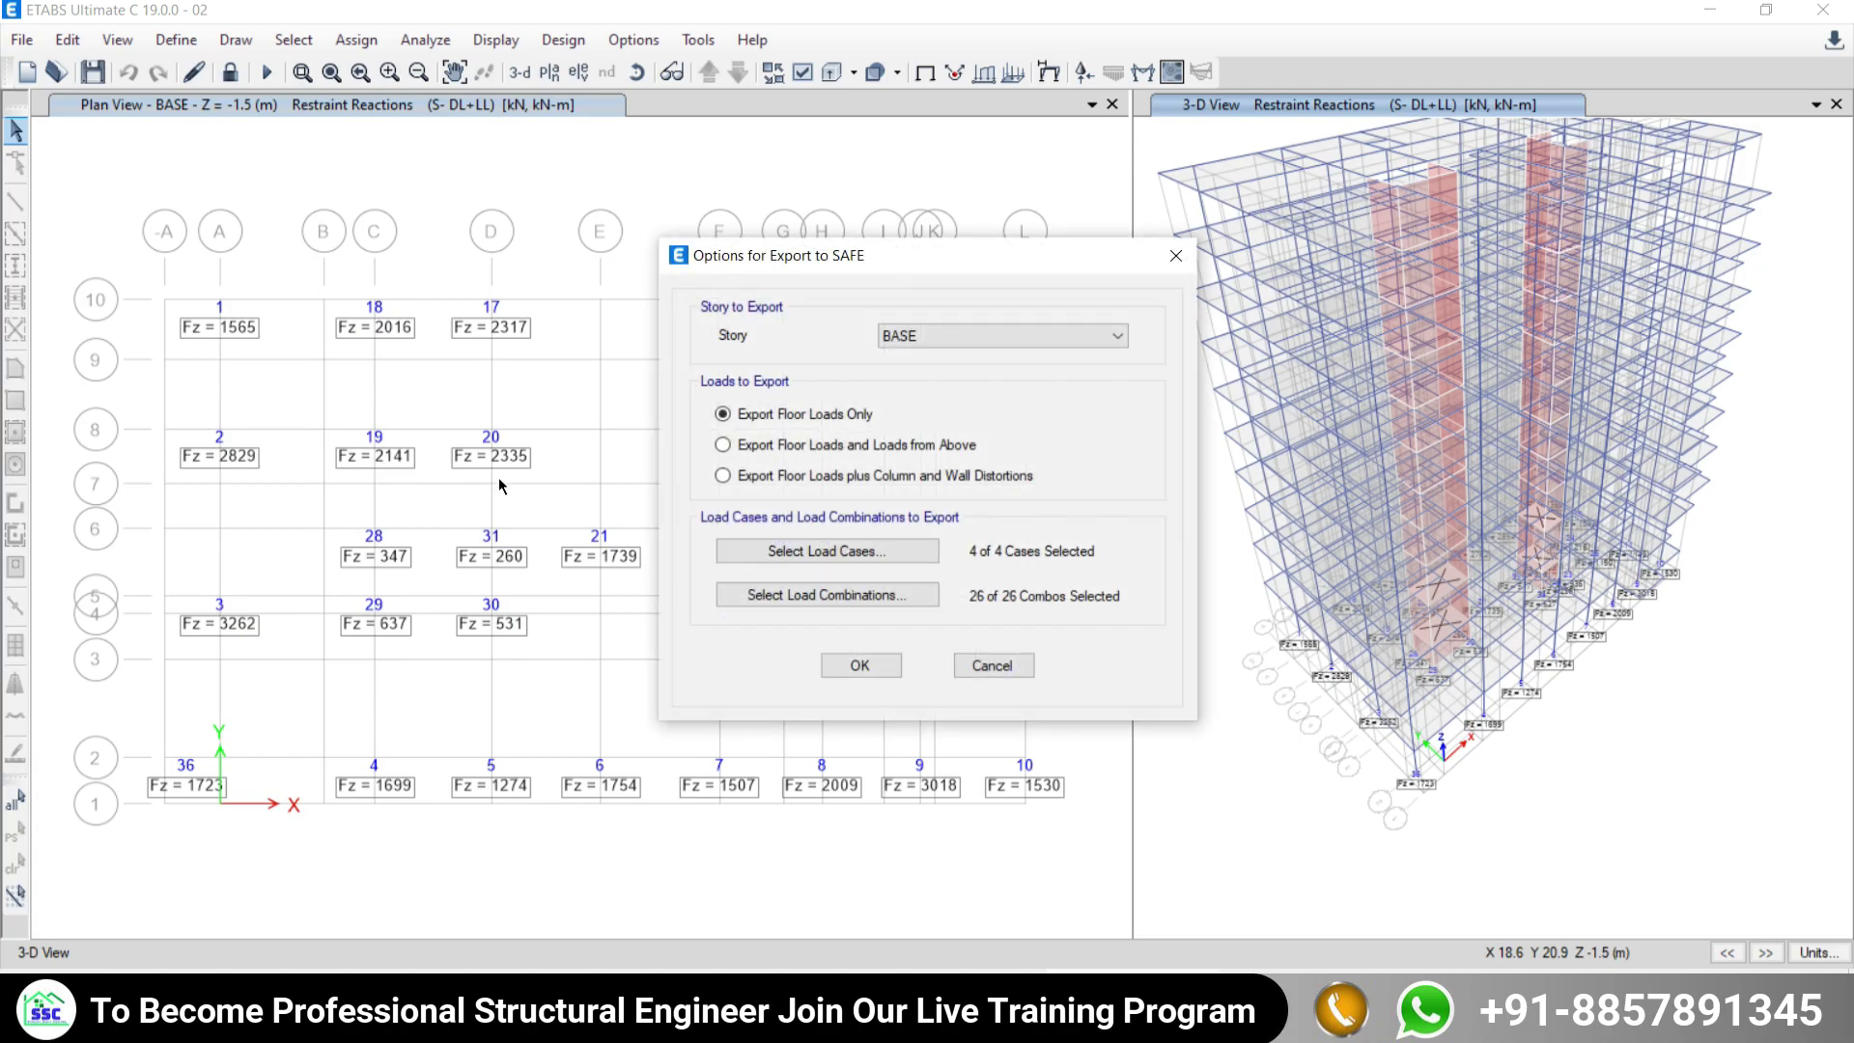
drag(814, 260, 752, 131)
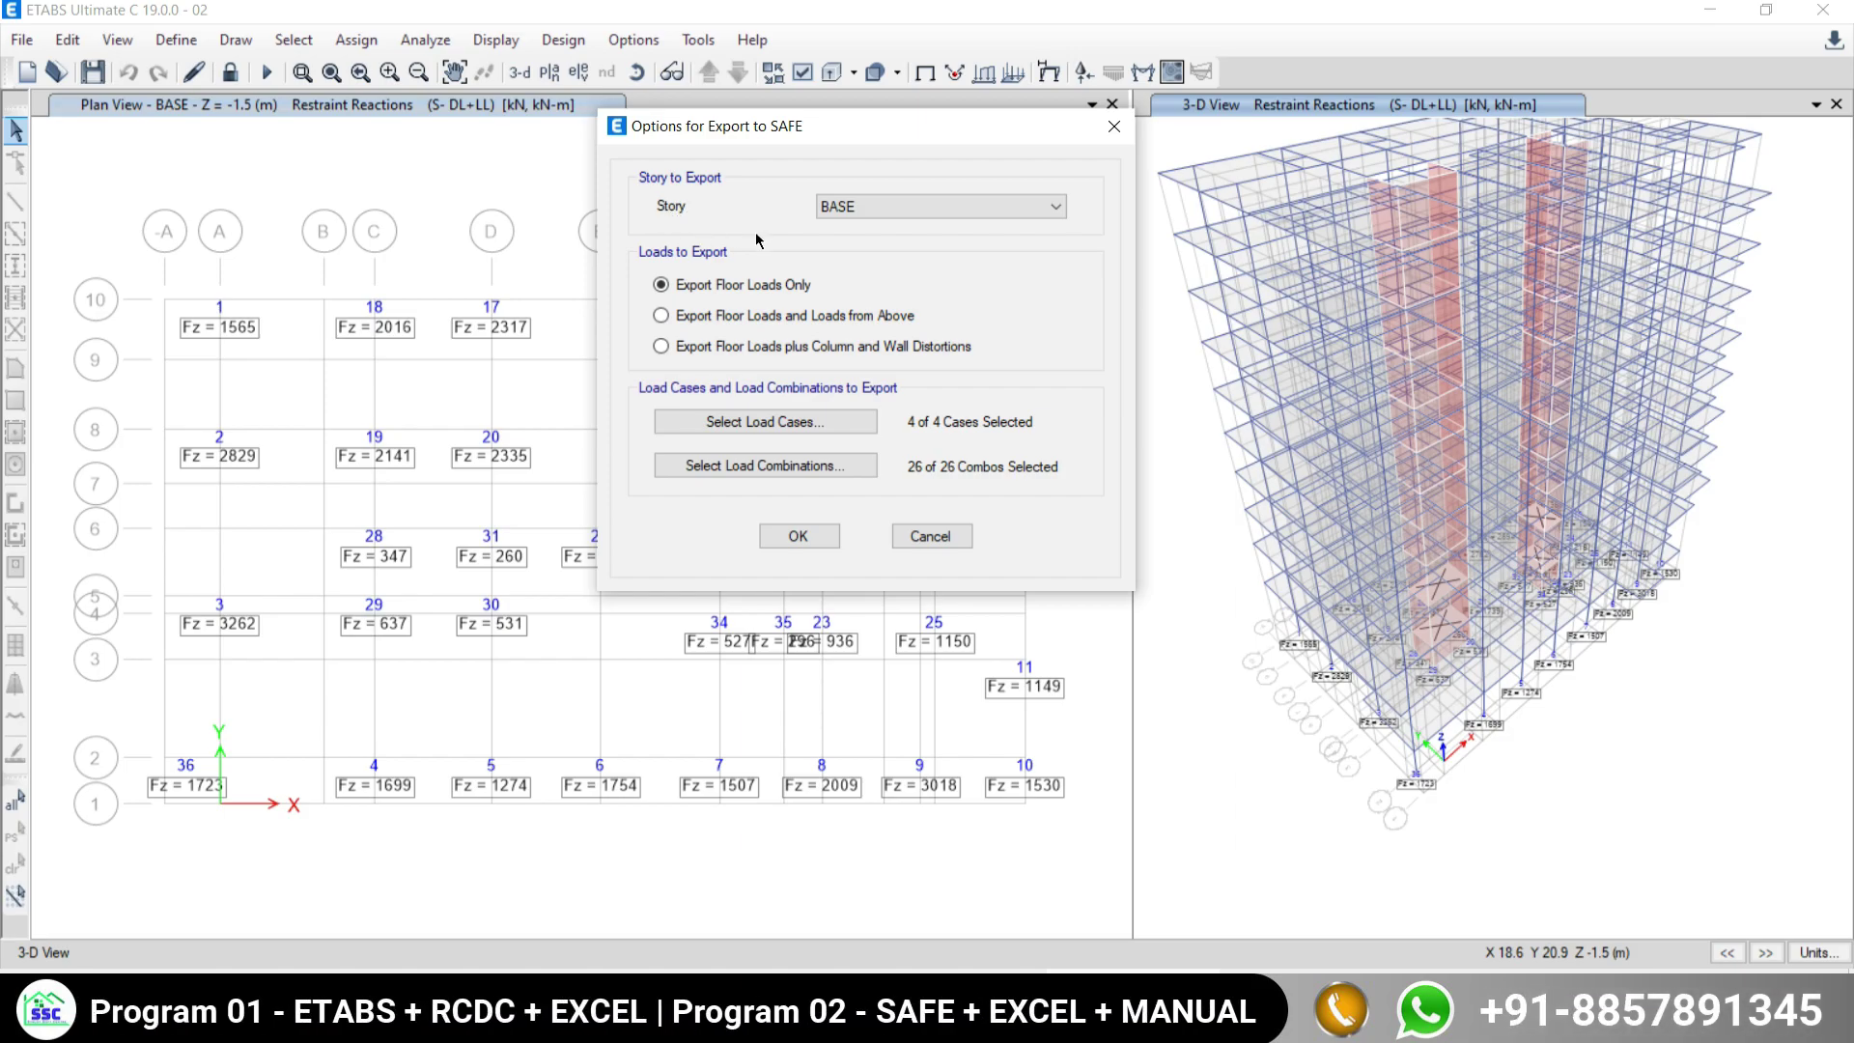
- Try PLINTH as the story to export, restore BASE and review the list of available stories
click(864, 211)
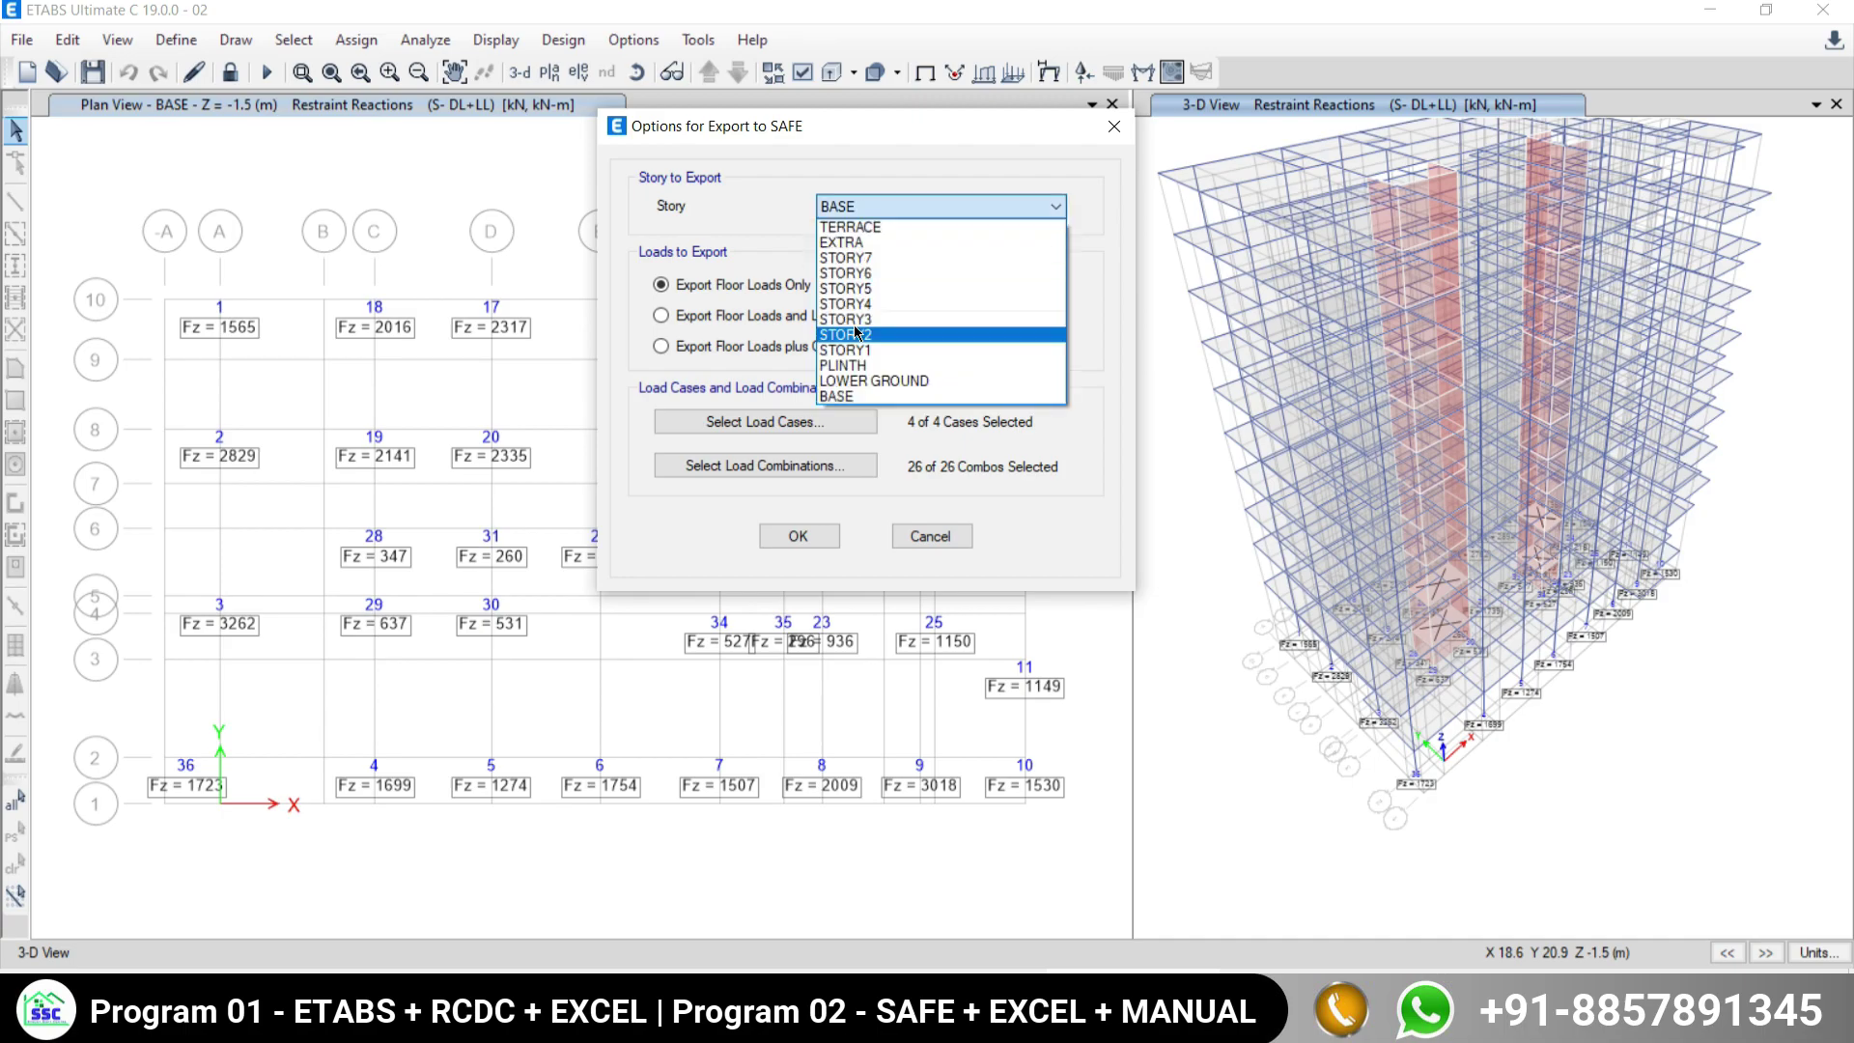
click(856, 206)
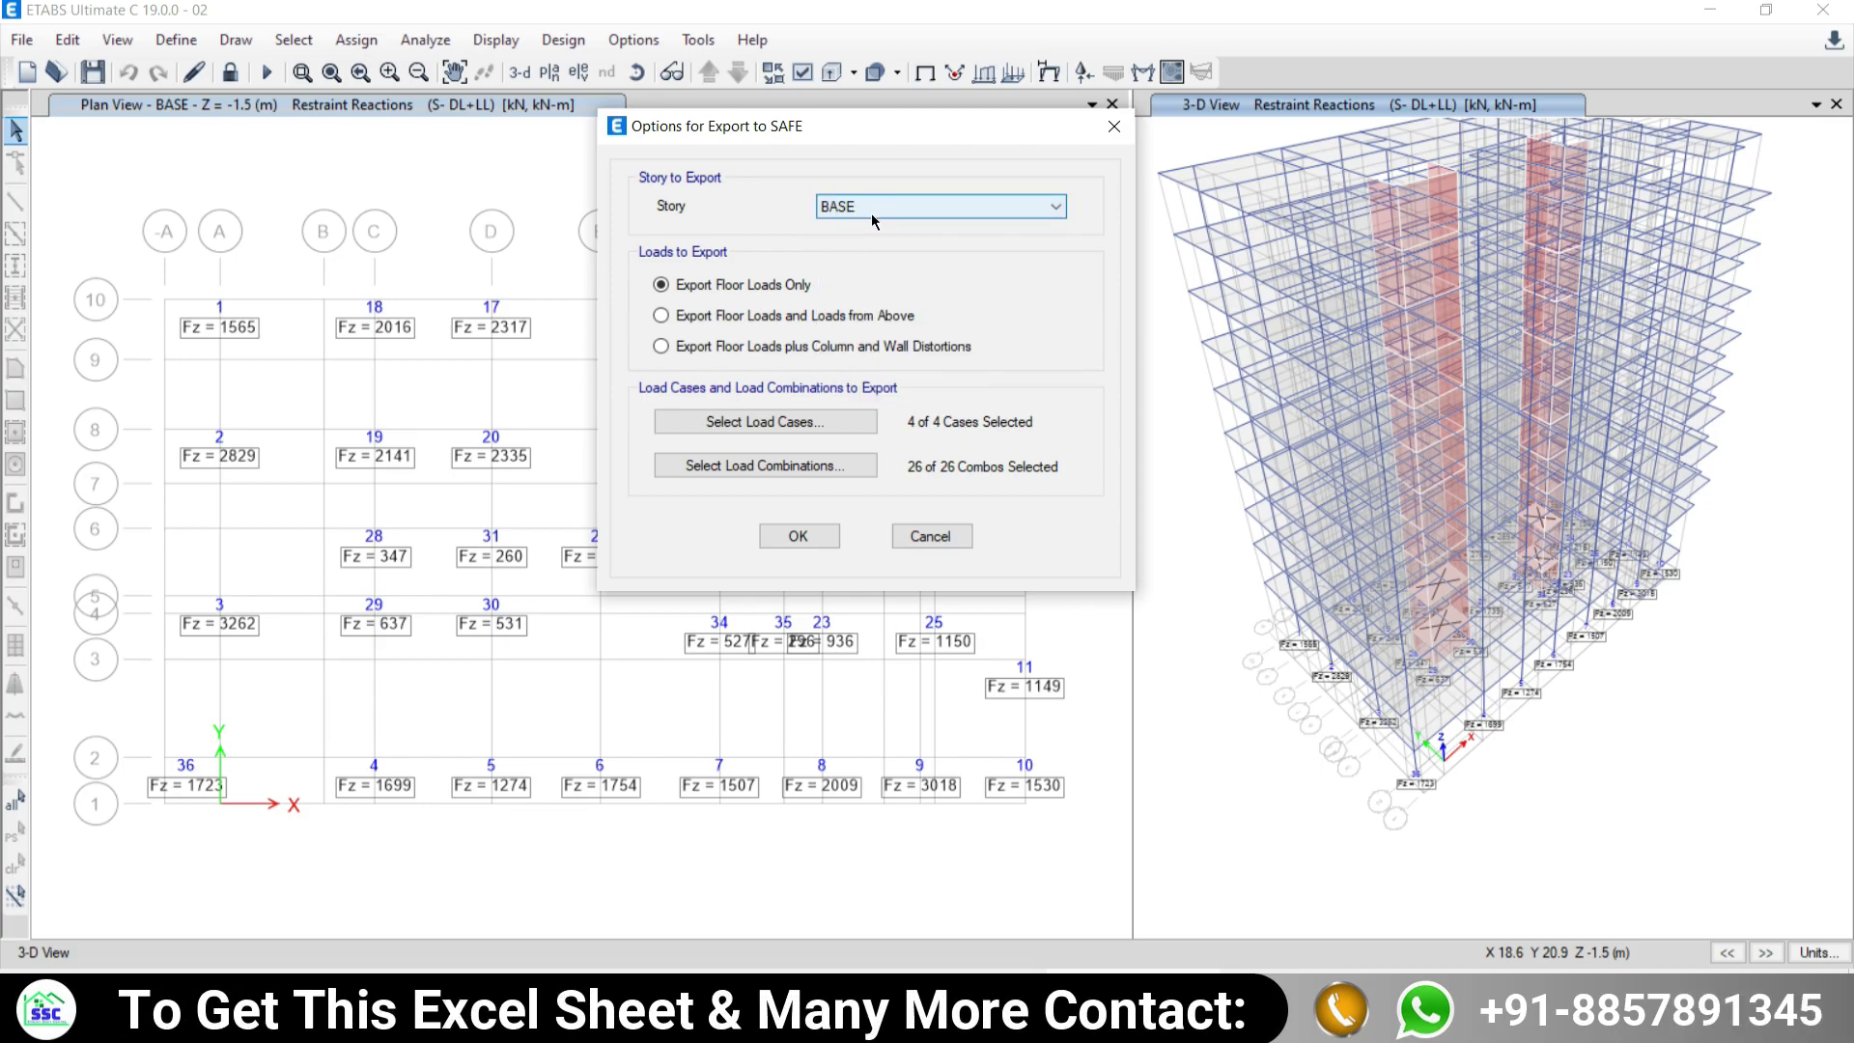
click(869, 210)
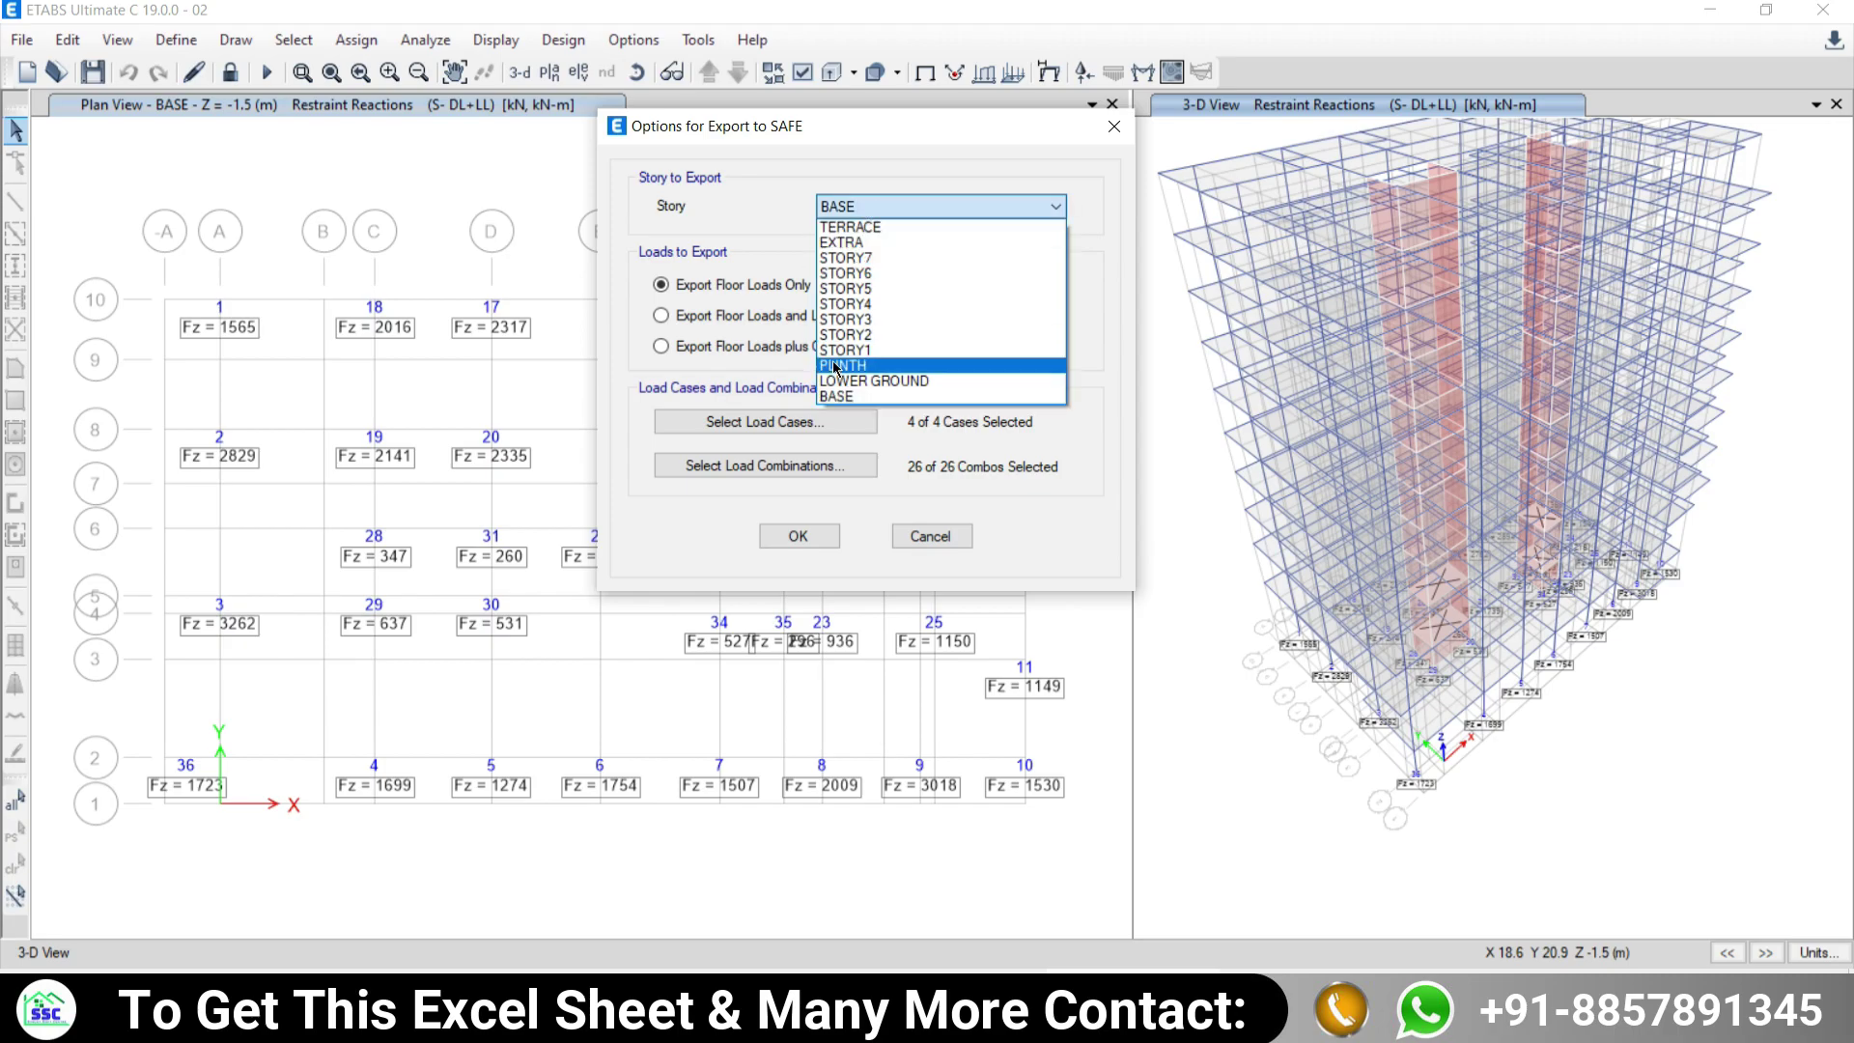
click(836, 367)
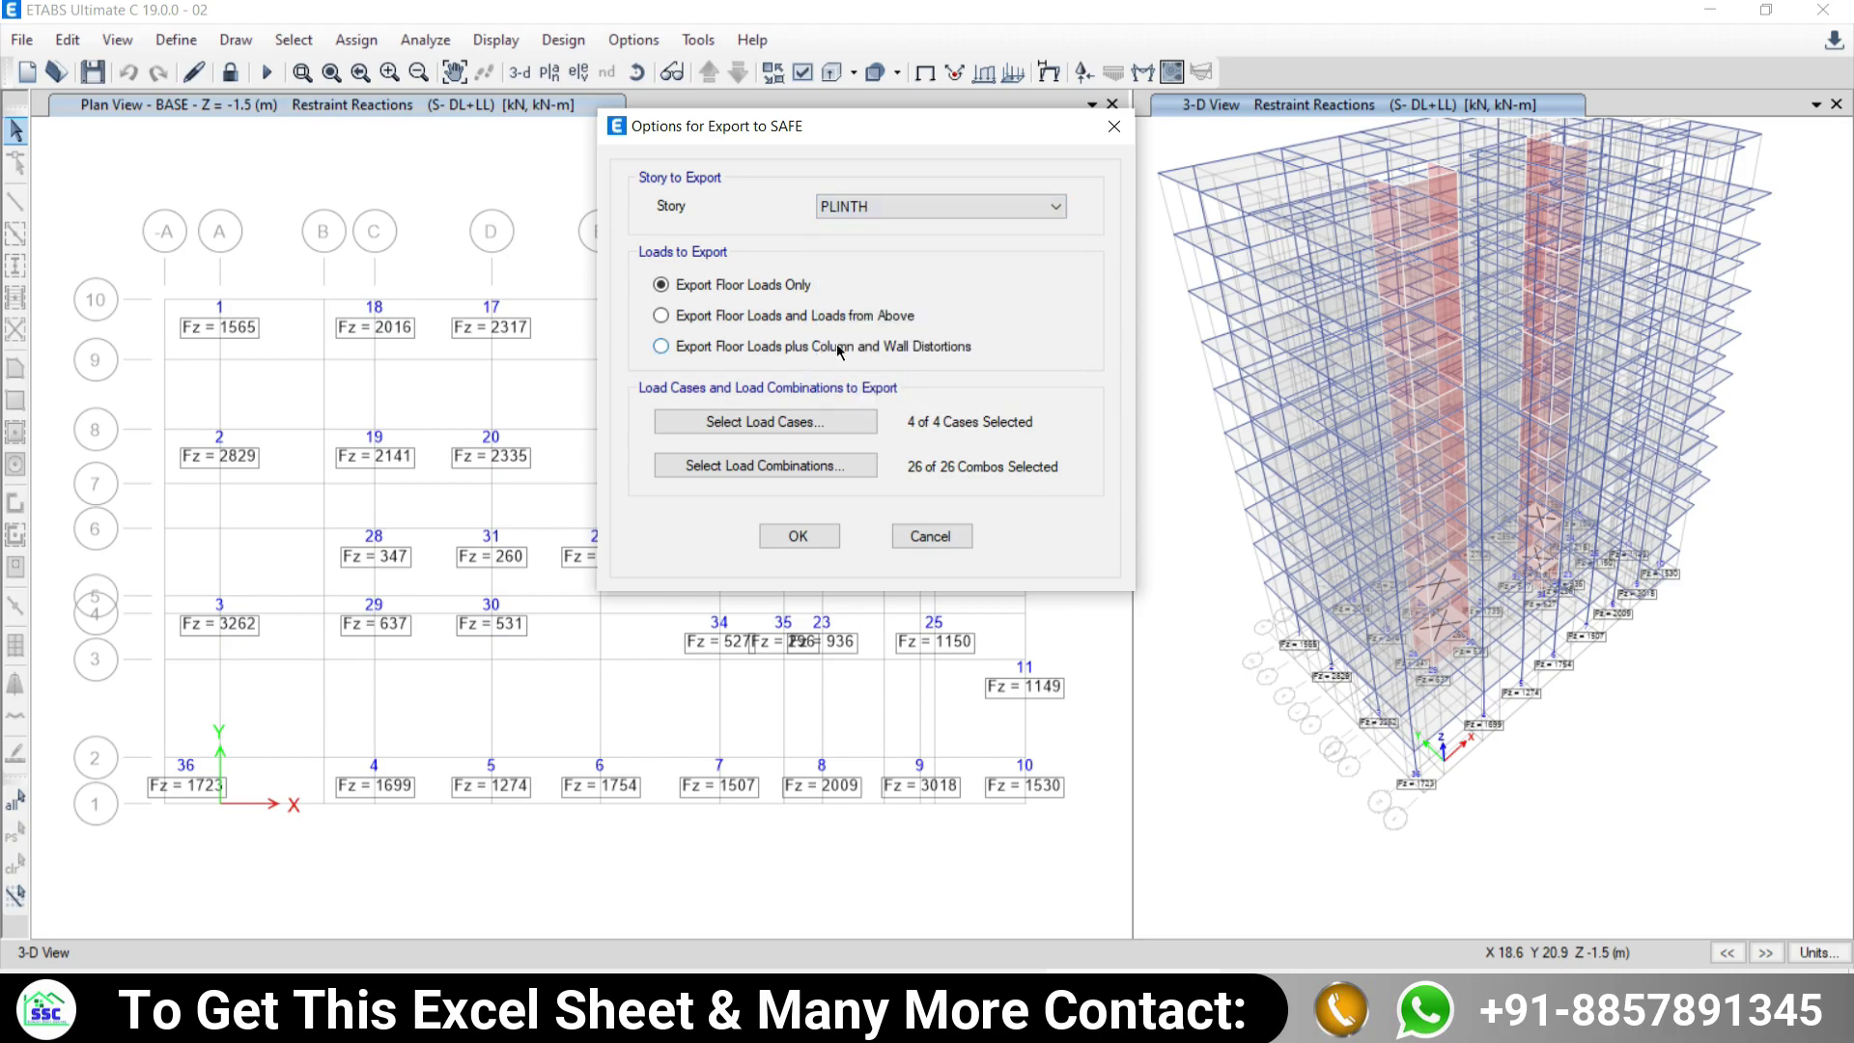
click(861, 210)
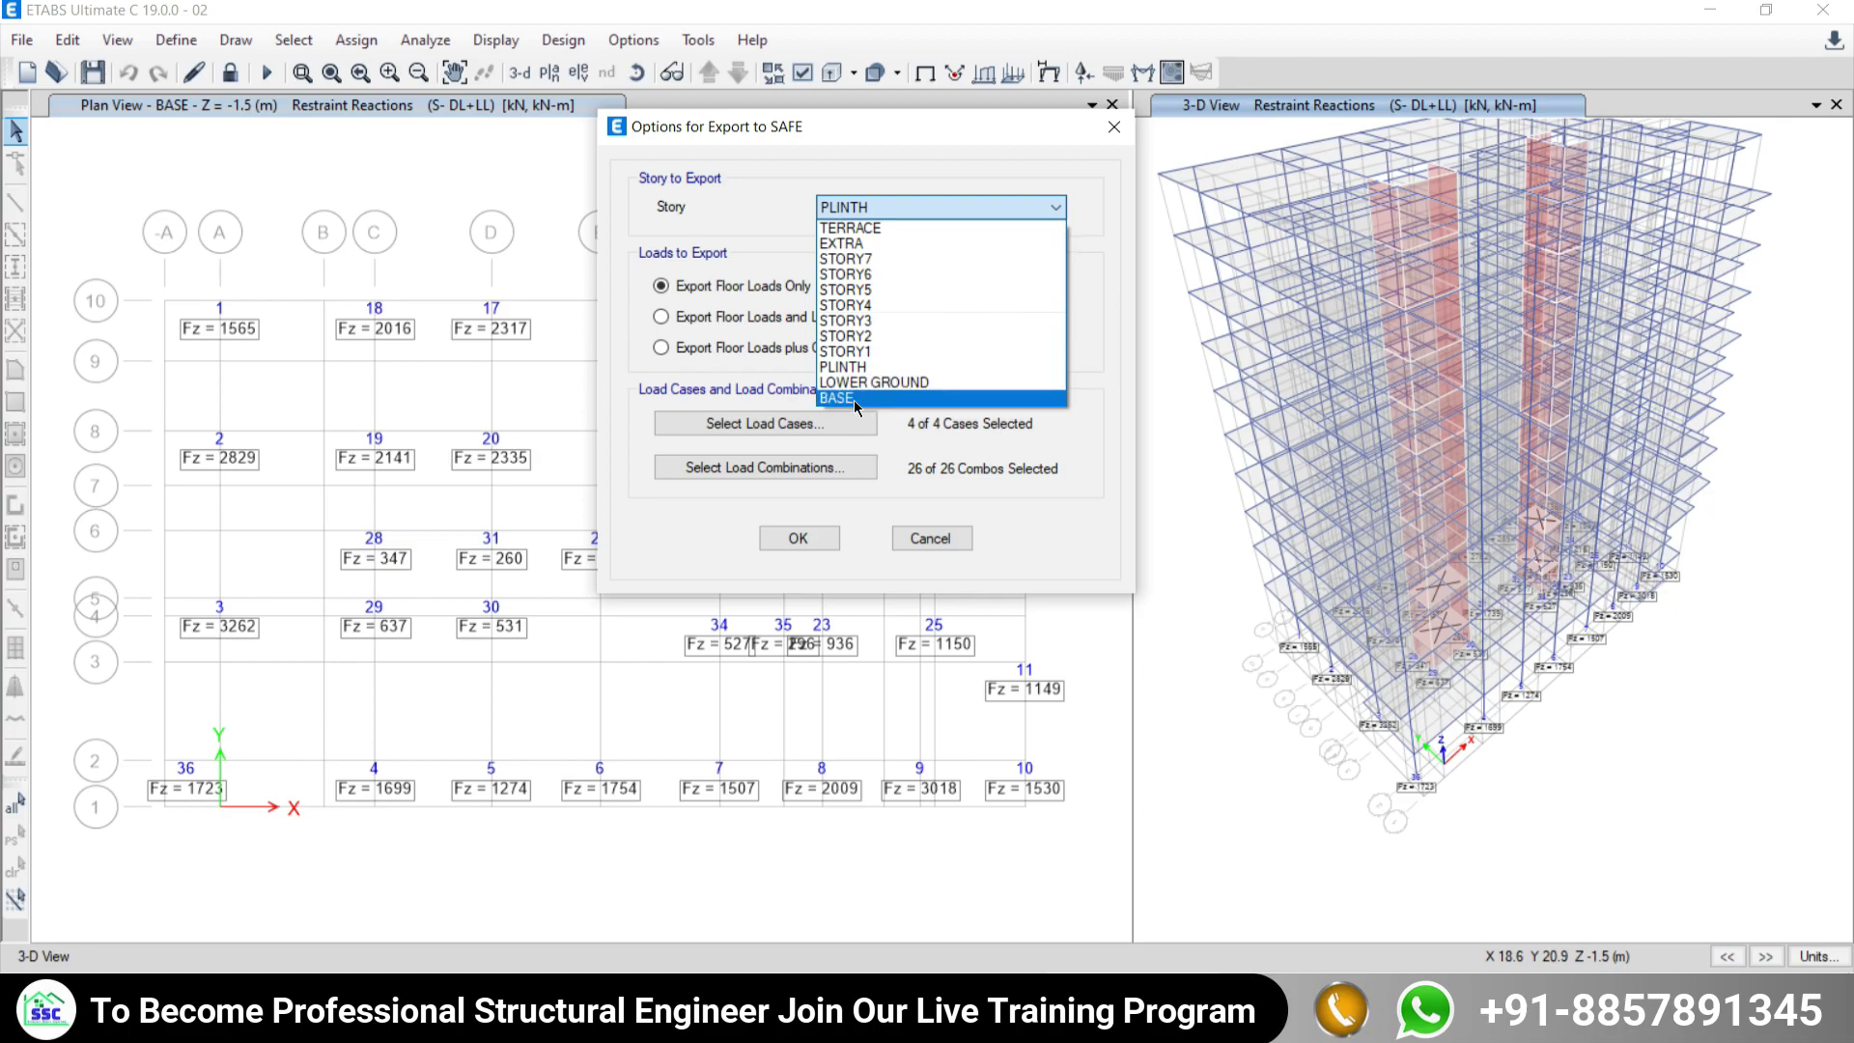
click(842, 400)
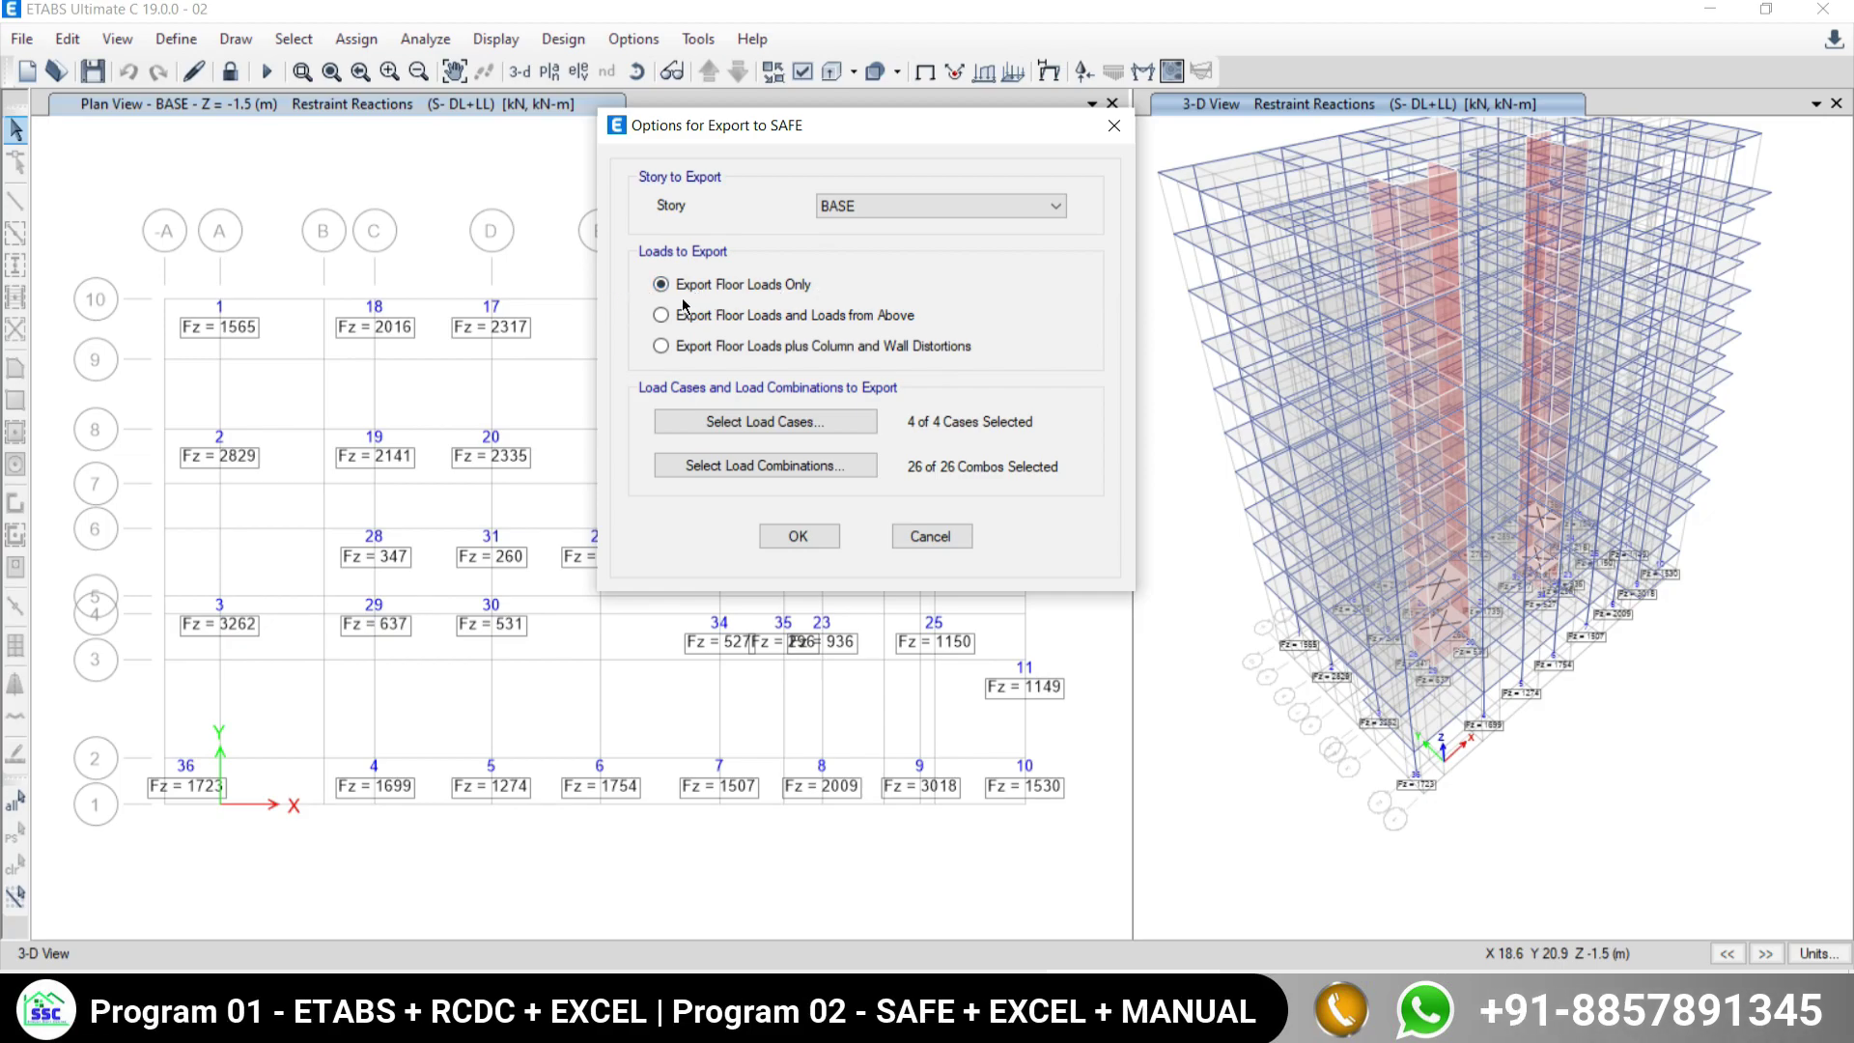
click(853, 215)
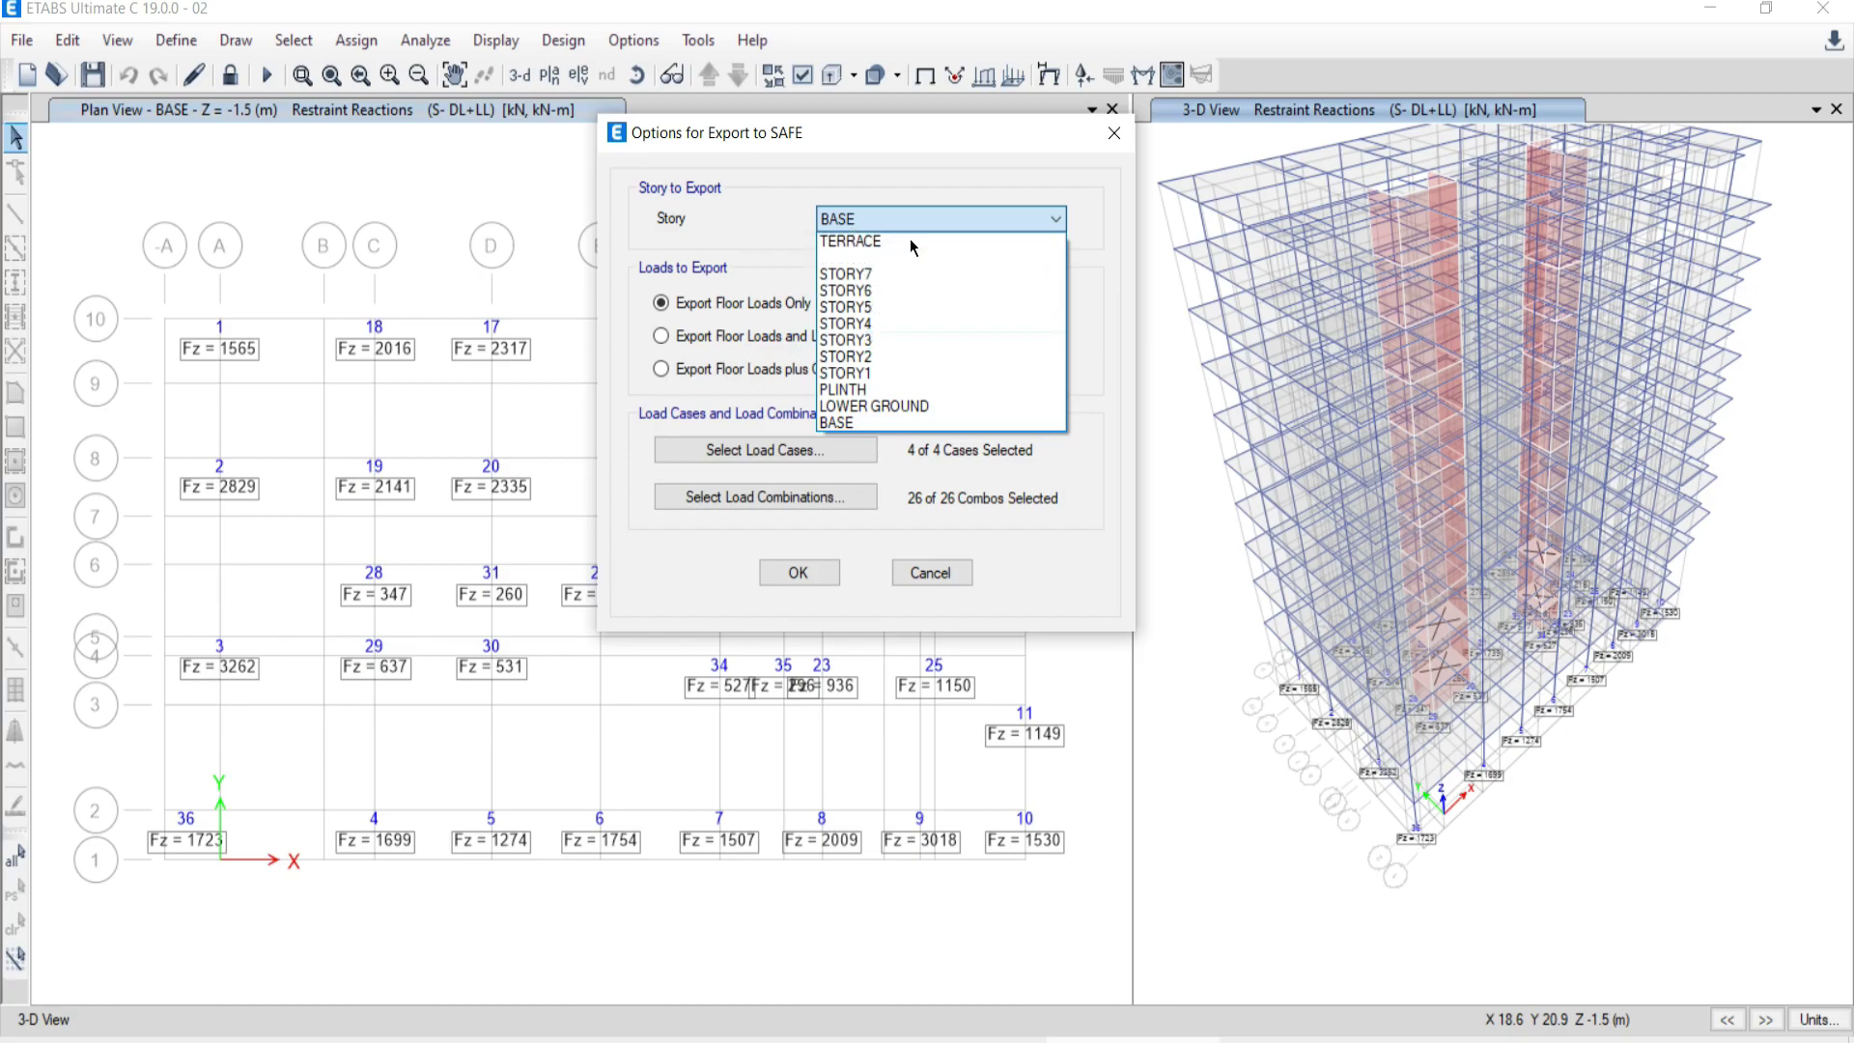
click(704, 329)
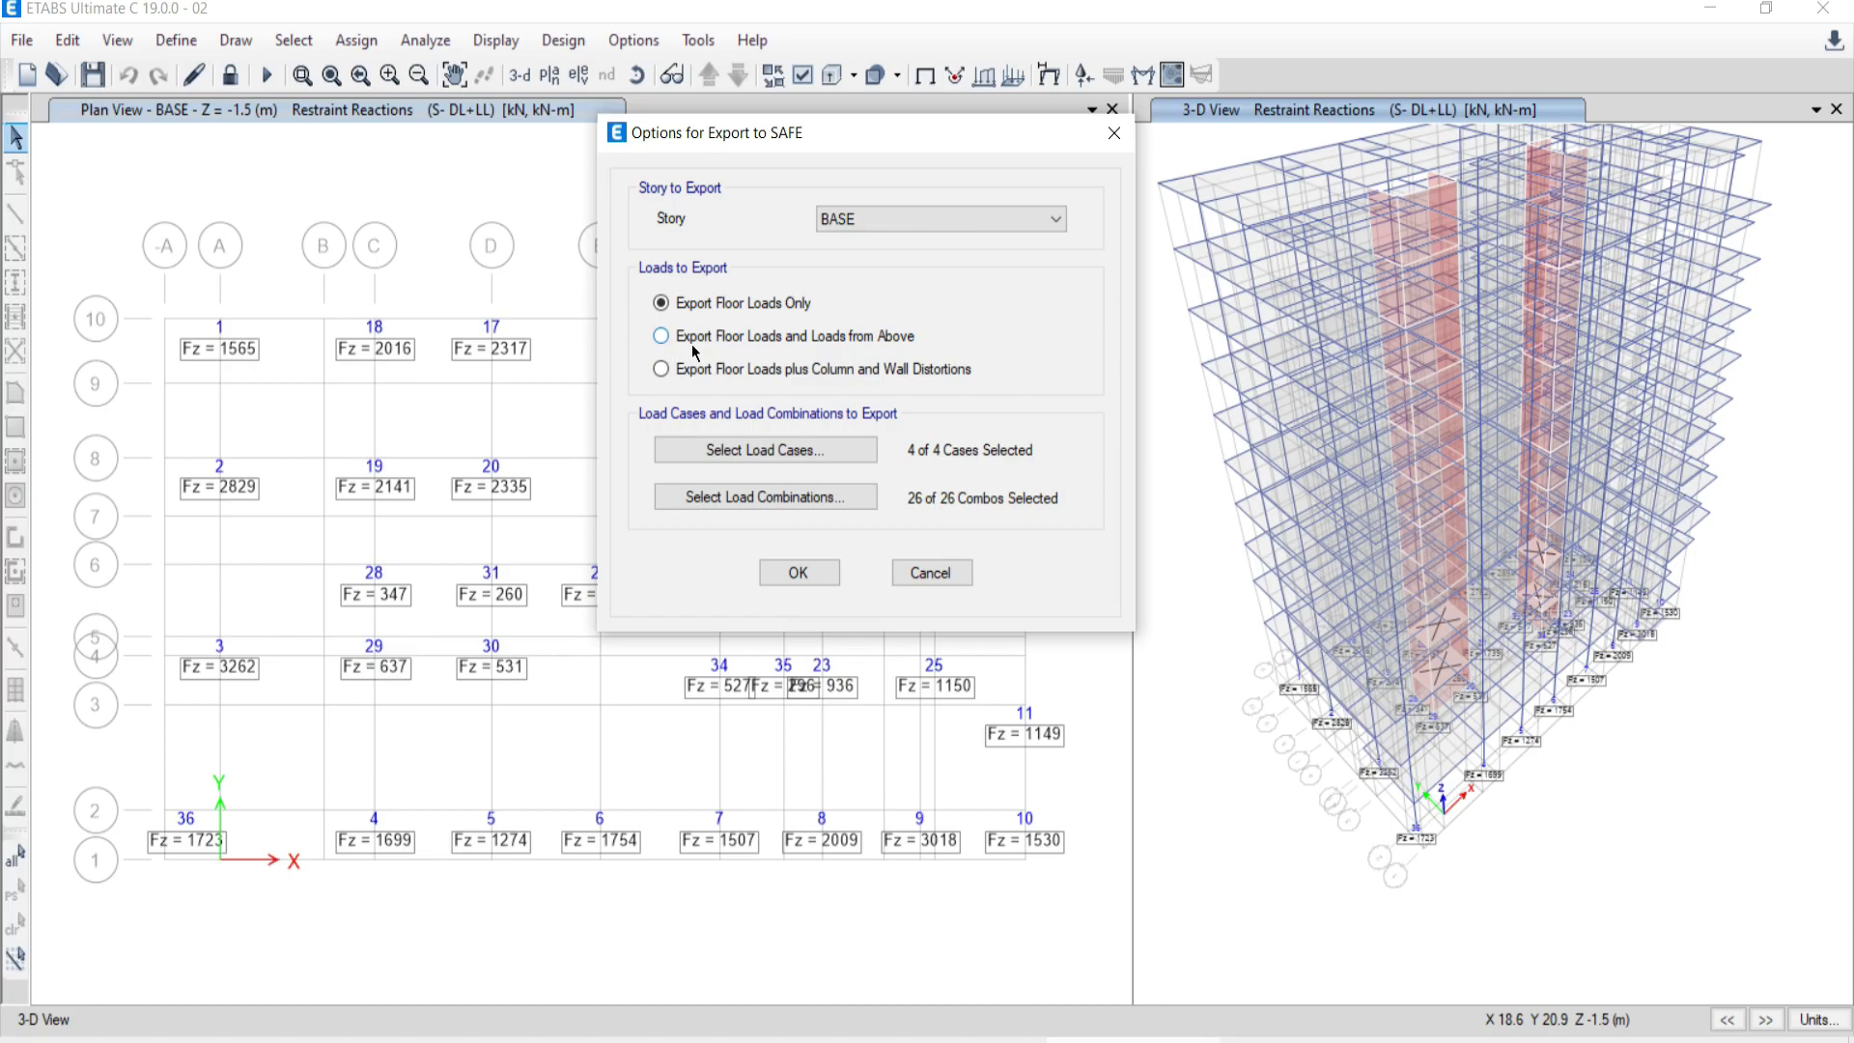
click(840, 217)
click(840, 217)
- Set the SAFE export to floor loads and loads from above, including all load cases and all load combinations
click(662, 336)
click(771, 463)
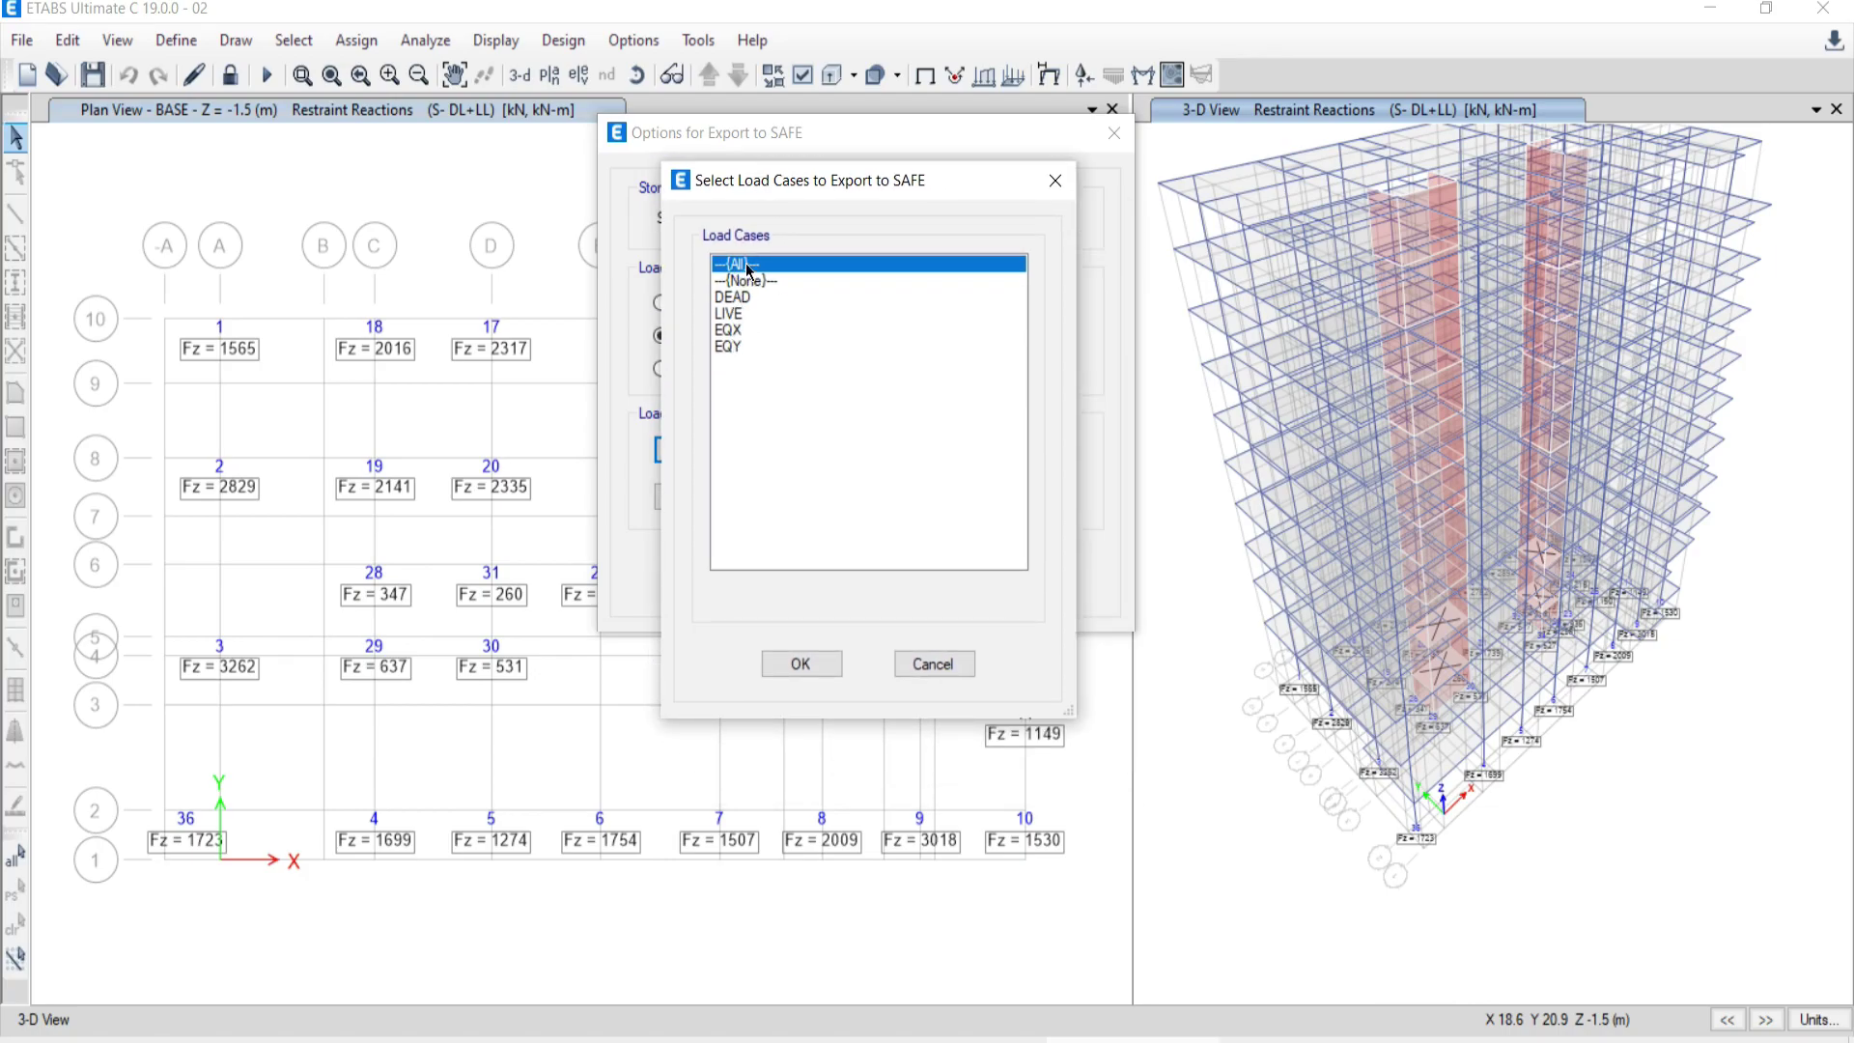
click(807, 663)
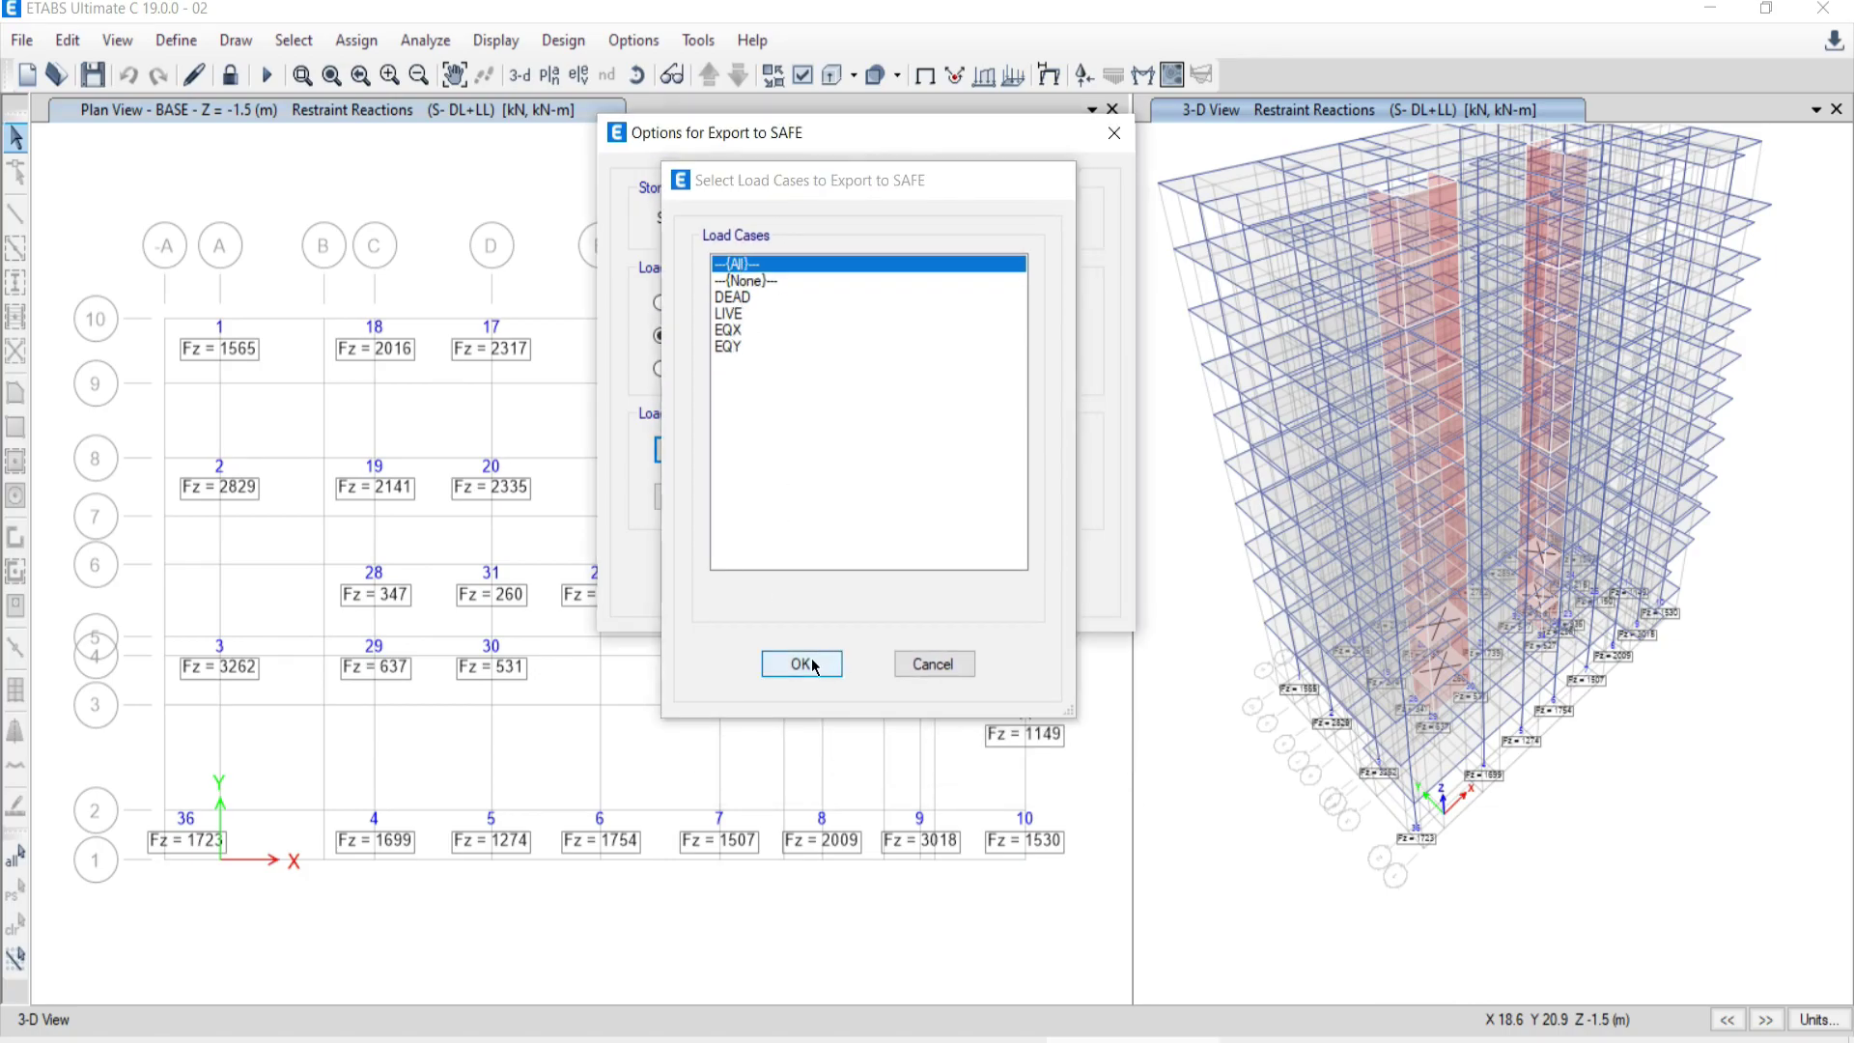
click(770, 509)
mouse_move(1074, 378)
mouse_down()
mouse_move(1084, 452)
mouse_move(1084, 368)
mouse_up()
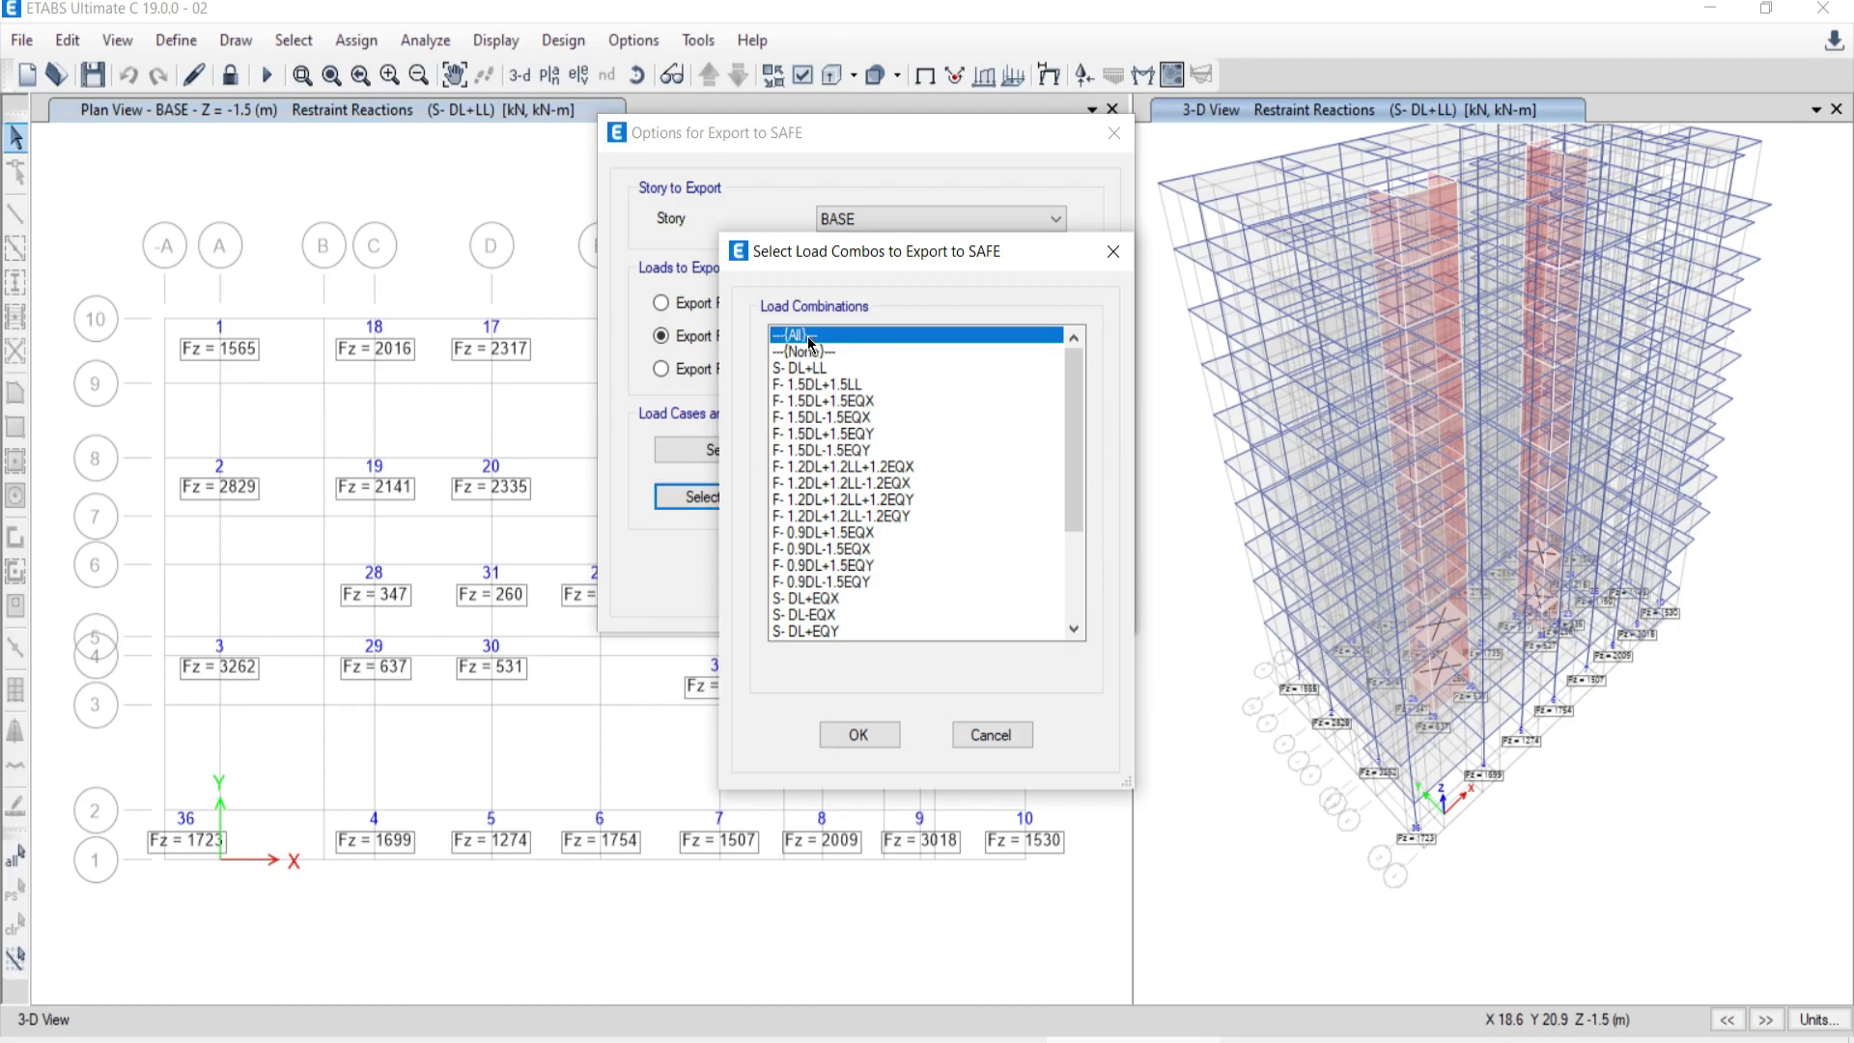
click(855, 736)
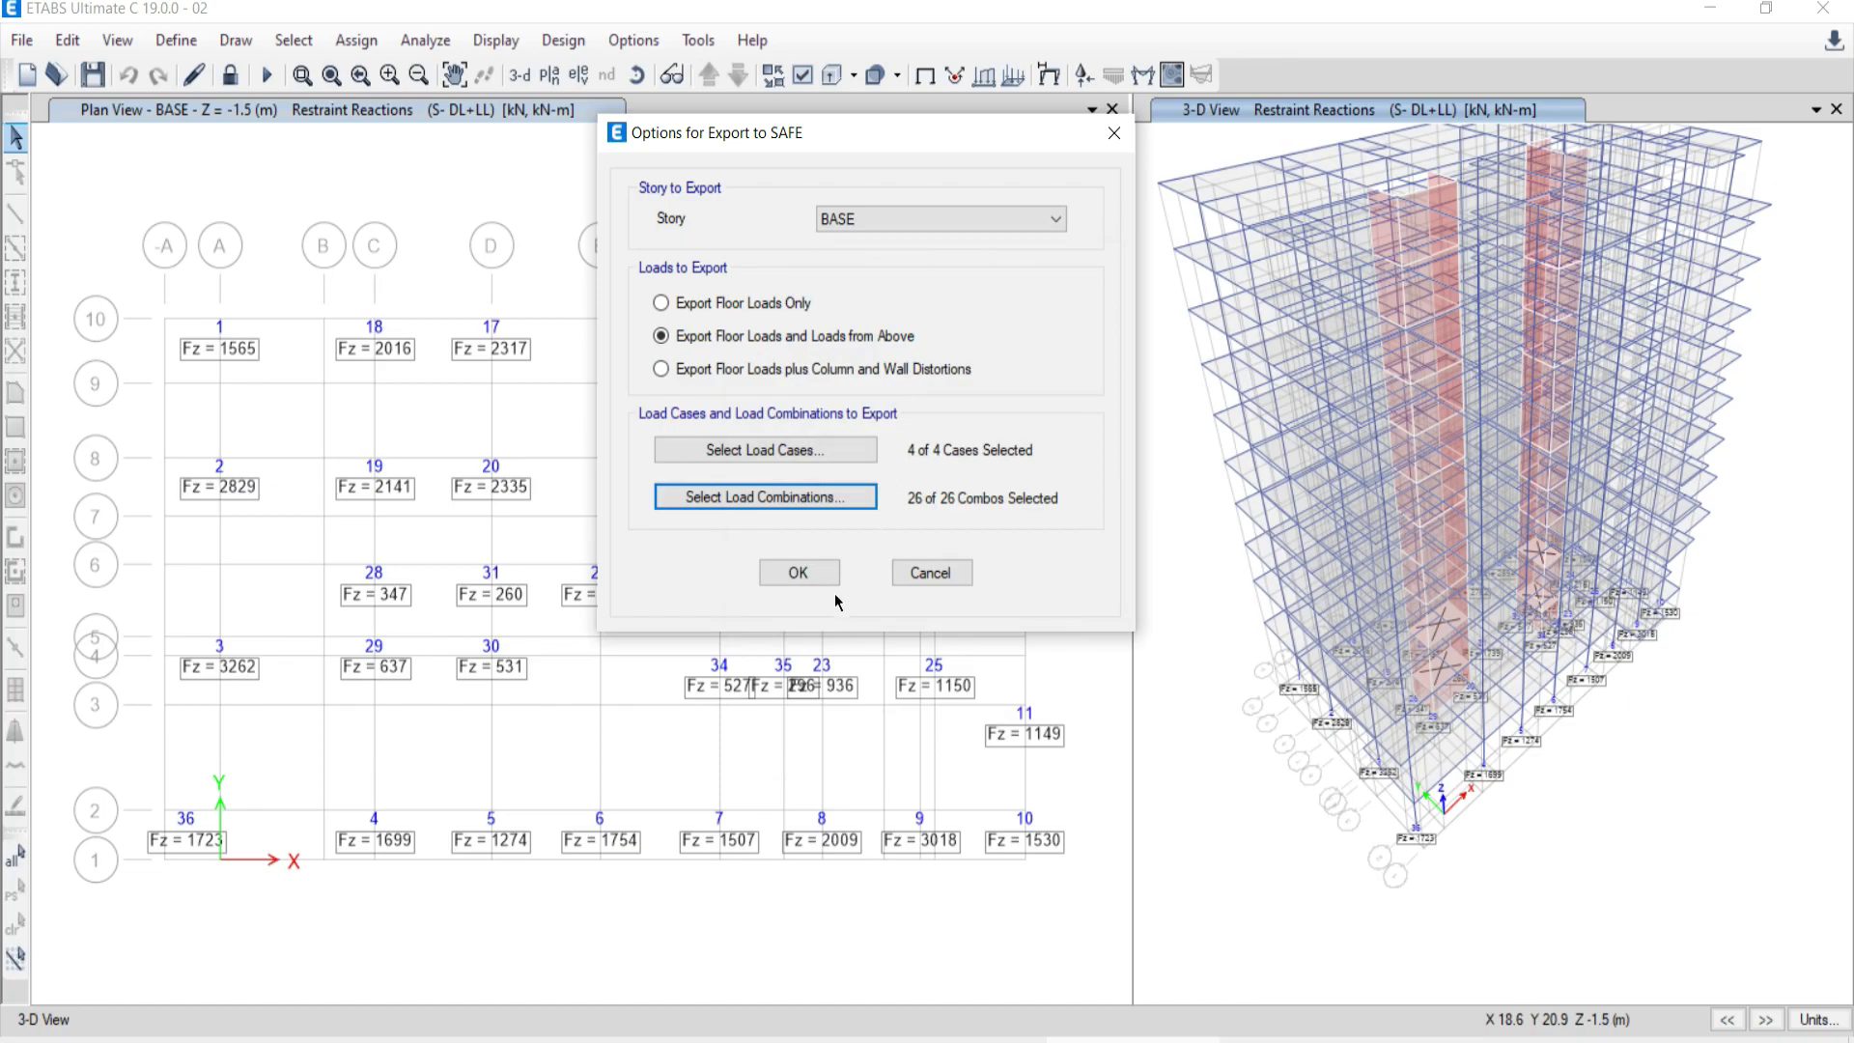
click(796, 581)
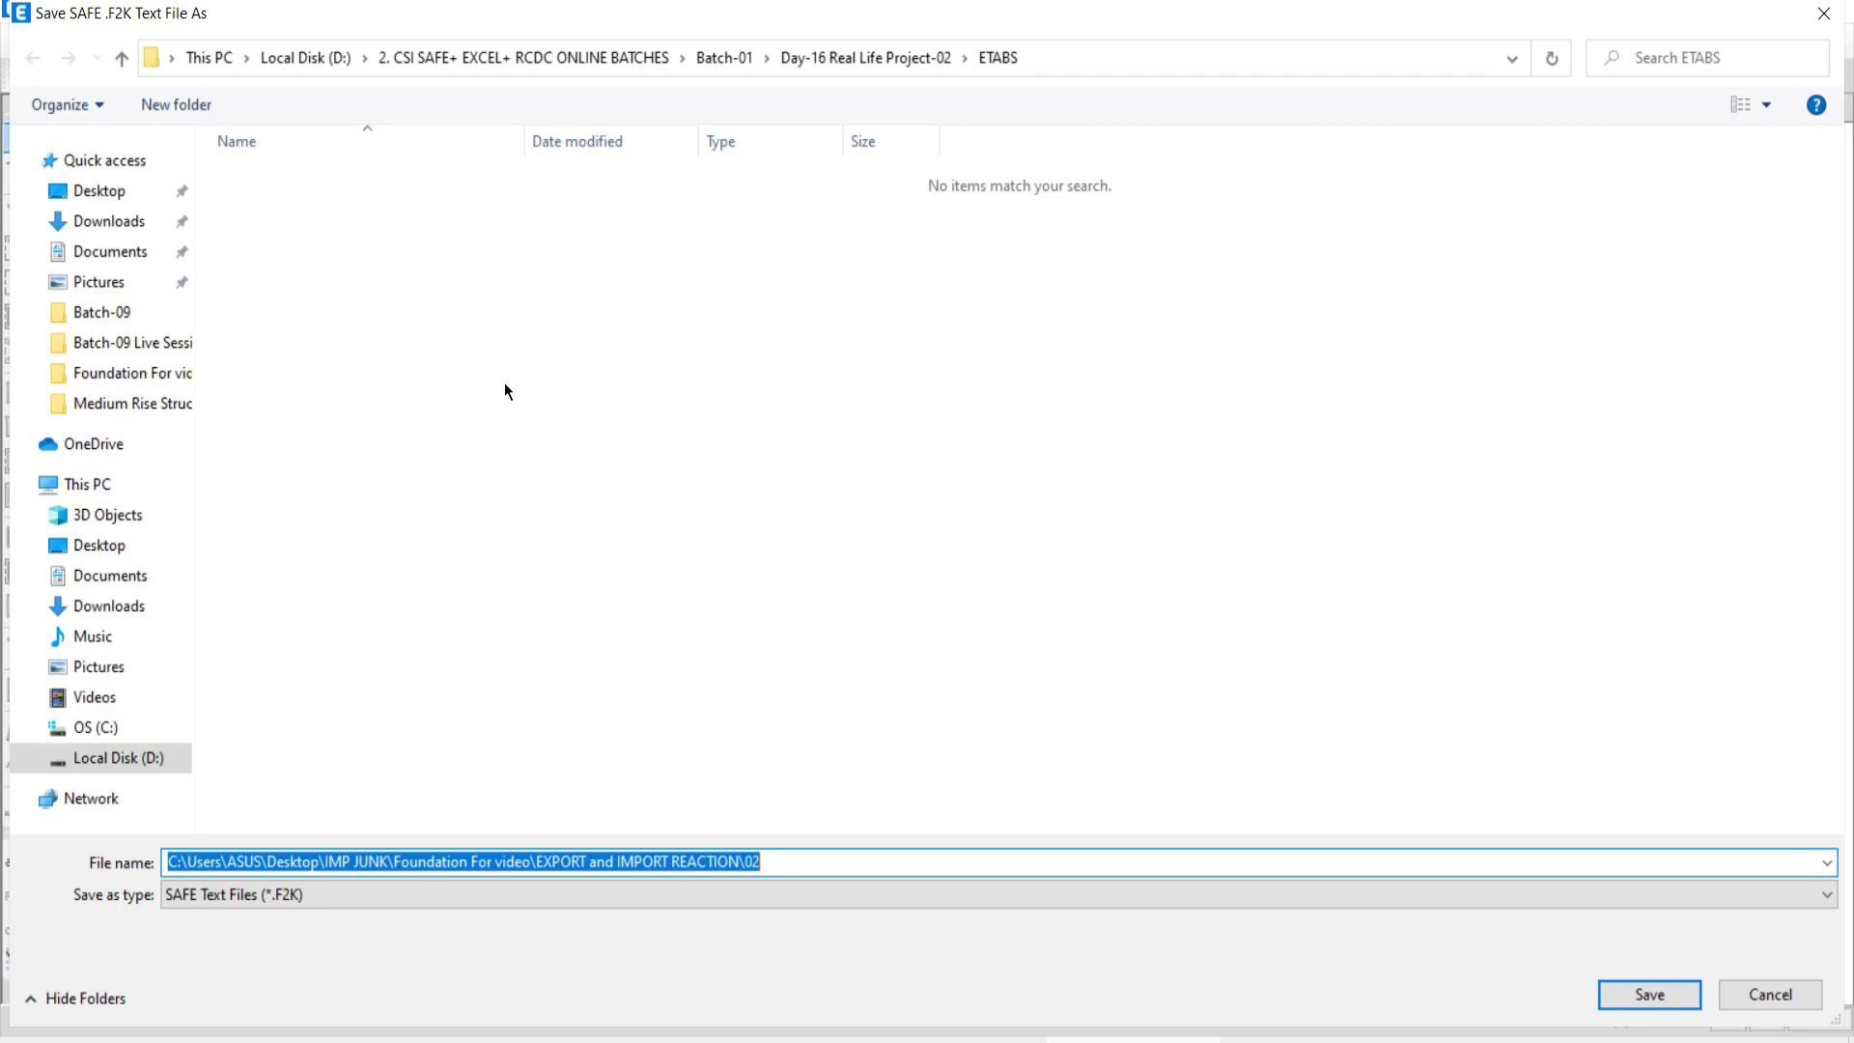
- Create a folder named SAFE REACTION on the Desktop for the exported file
click(97, 548)
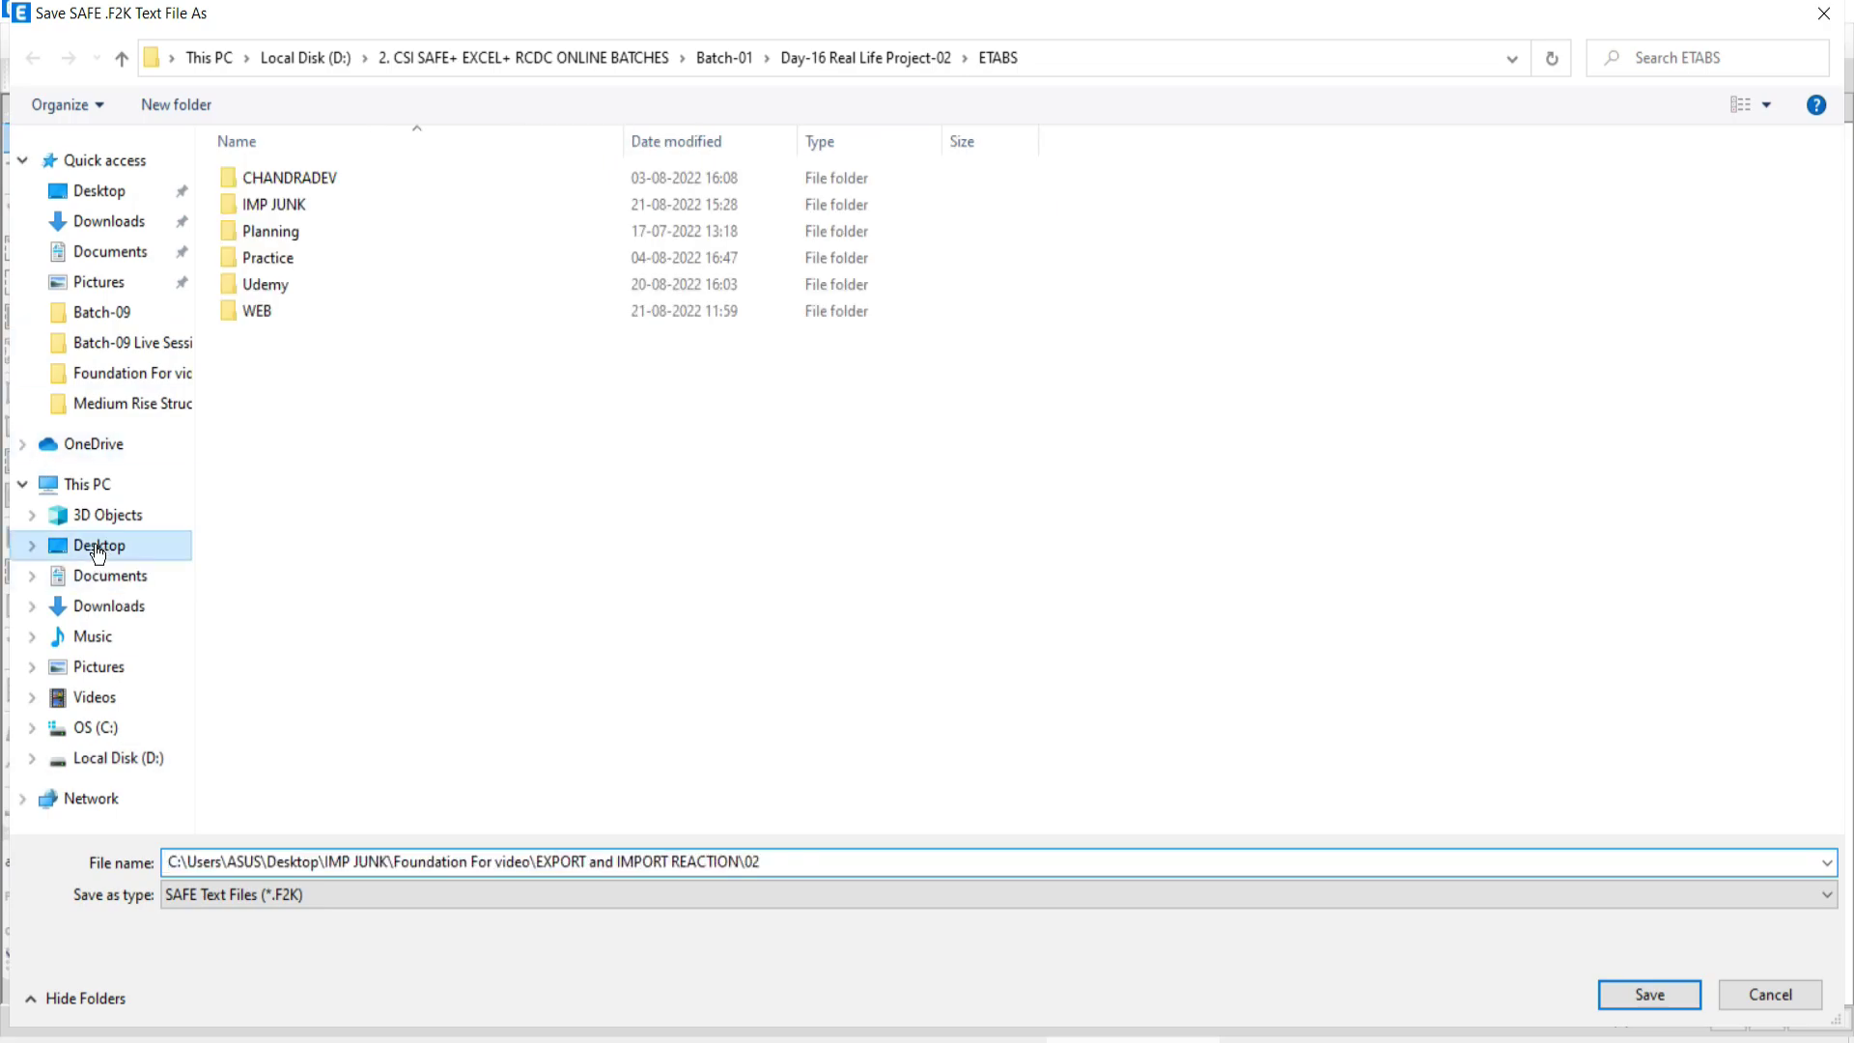
click(162, 106)
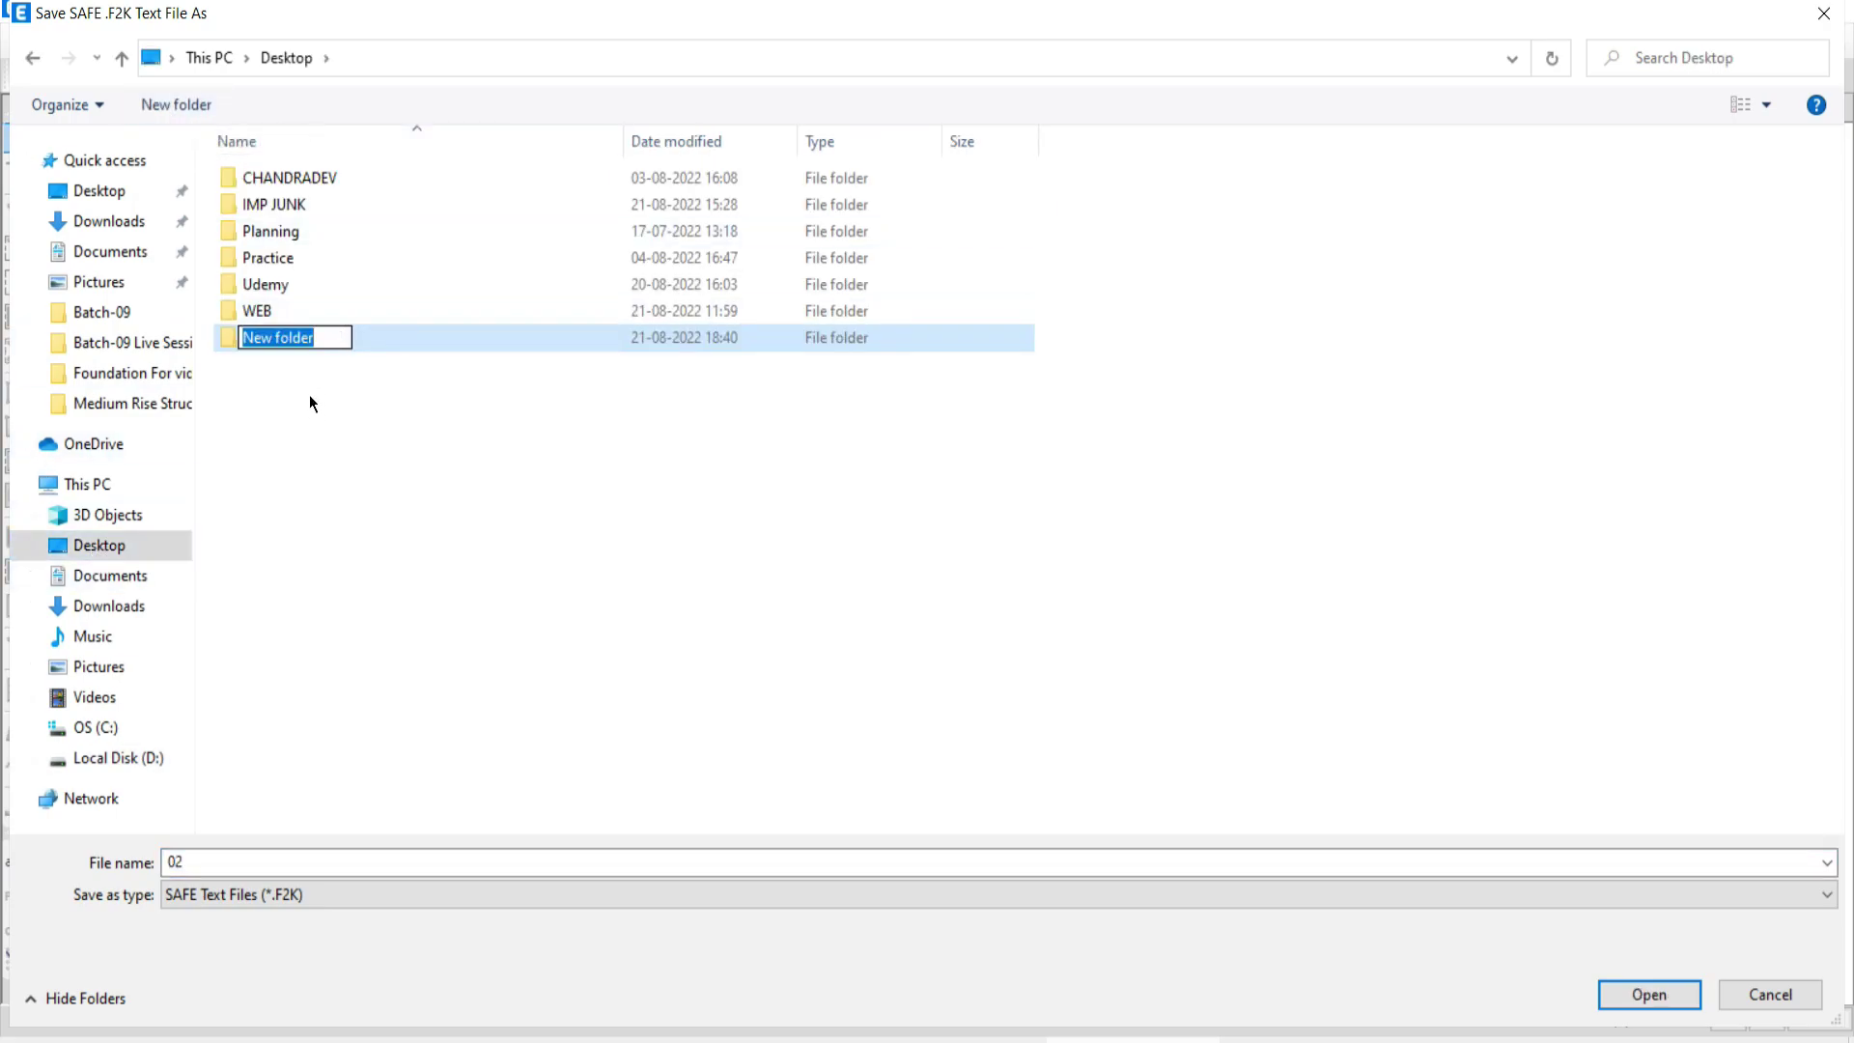
text(SAFE R)
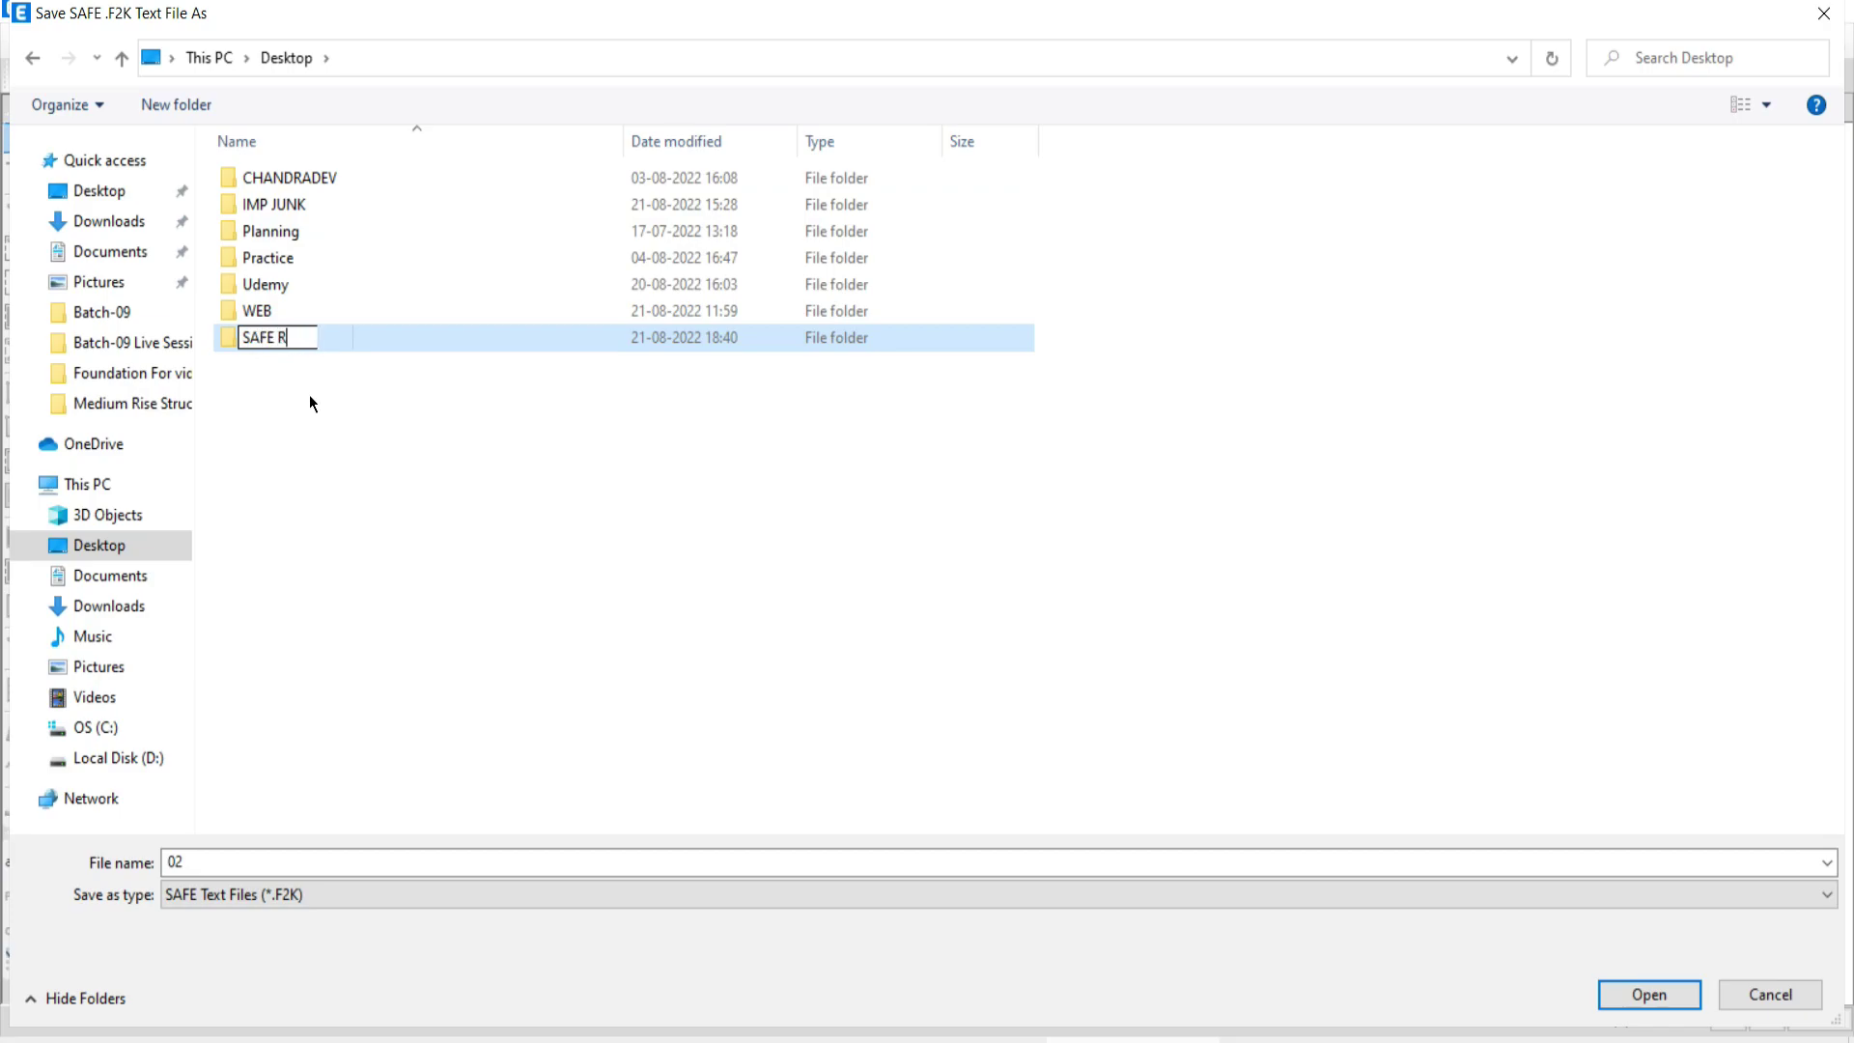
text(EACTION)
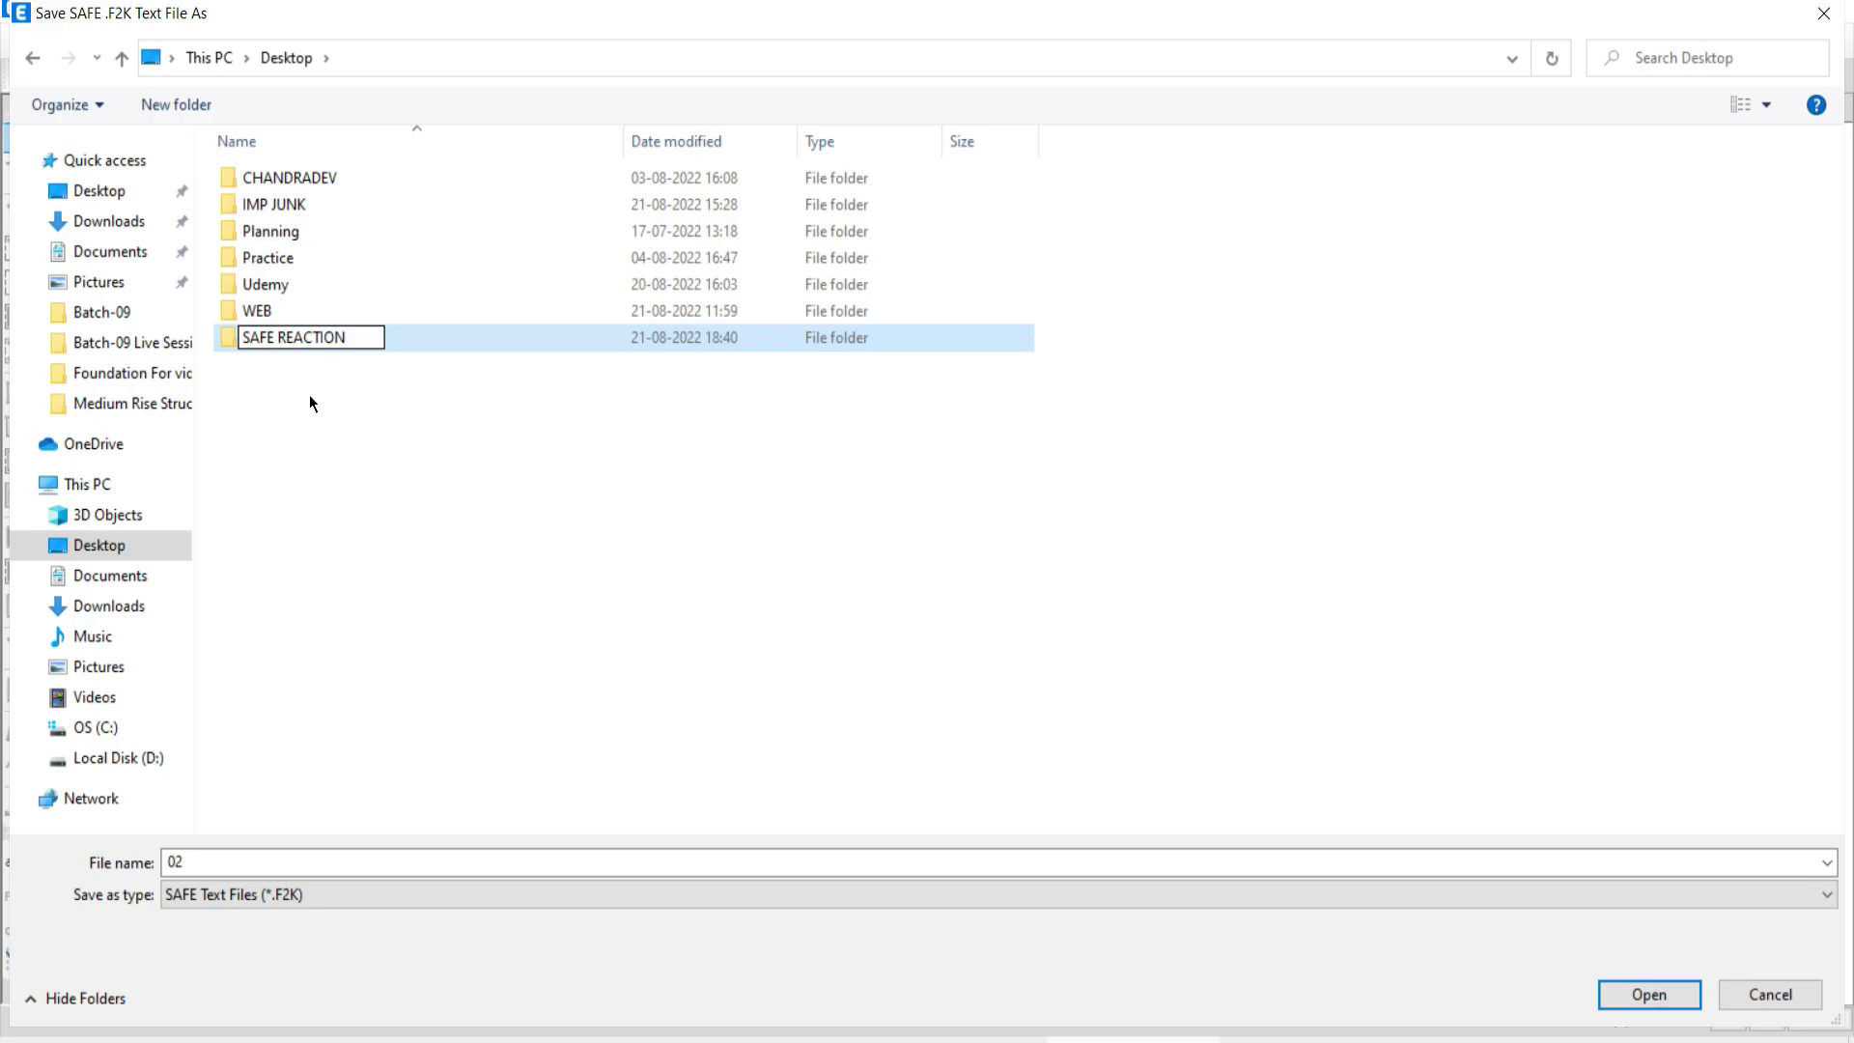
key(Return)
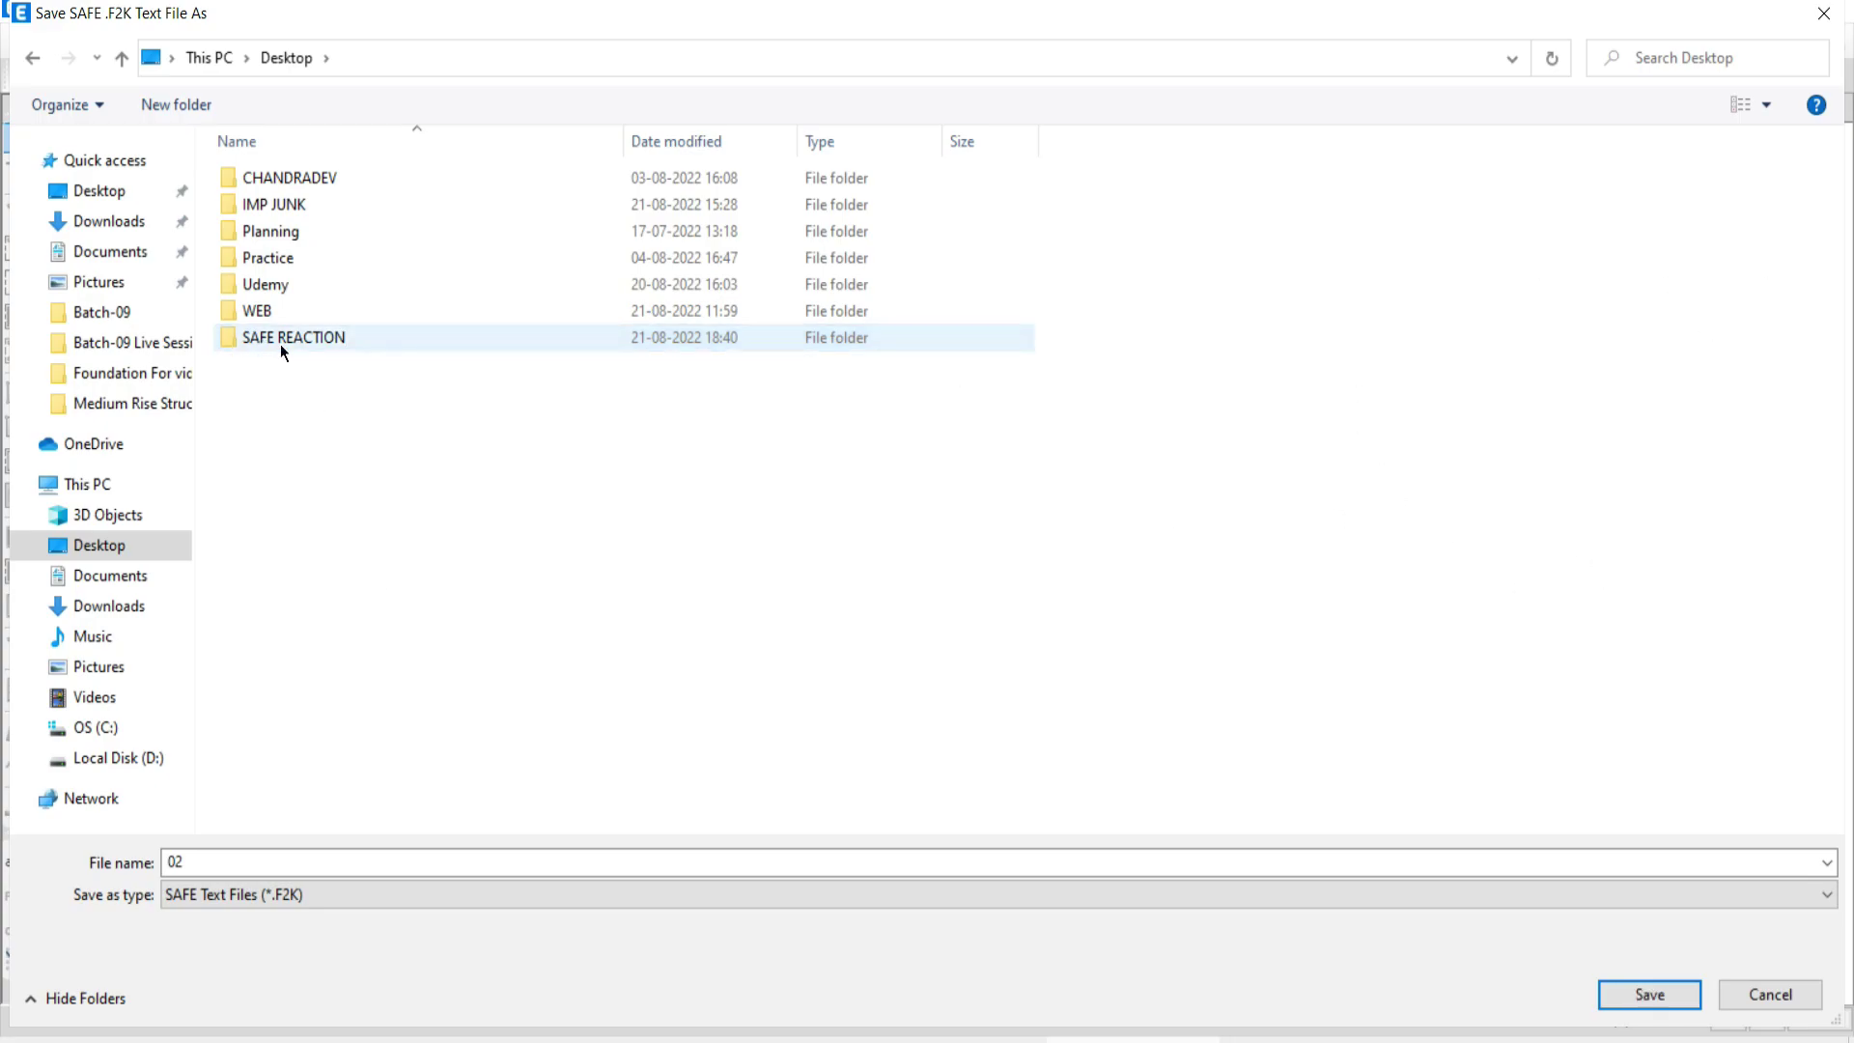
- Save the export inside the SAFE REACTION folder as a SAFE text file named MASTER REACTION
double_click(286, 349)
double_click(204, 864)
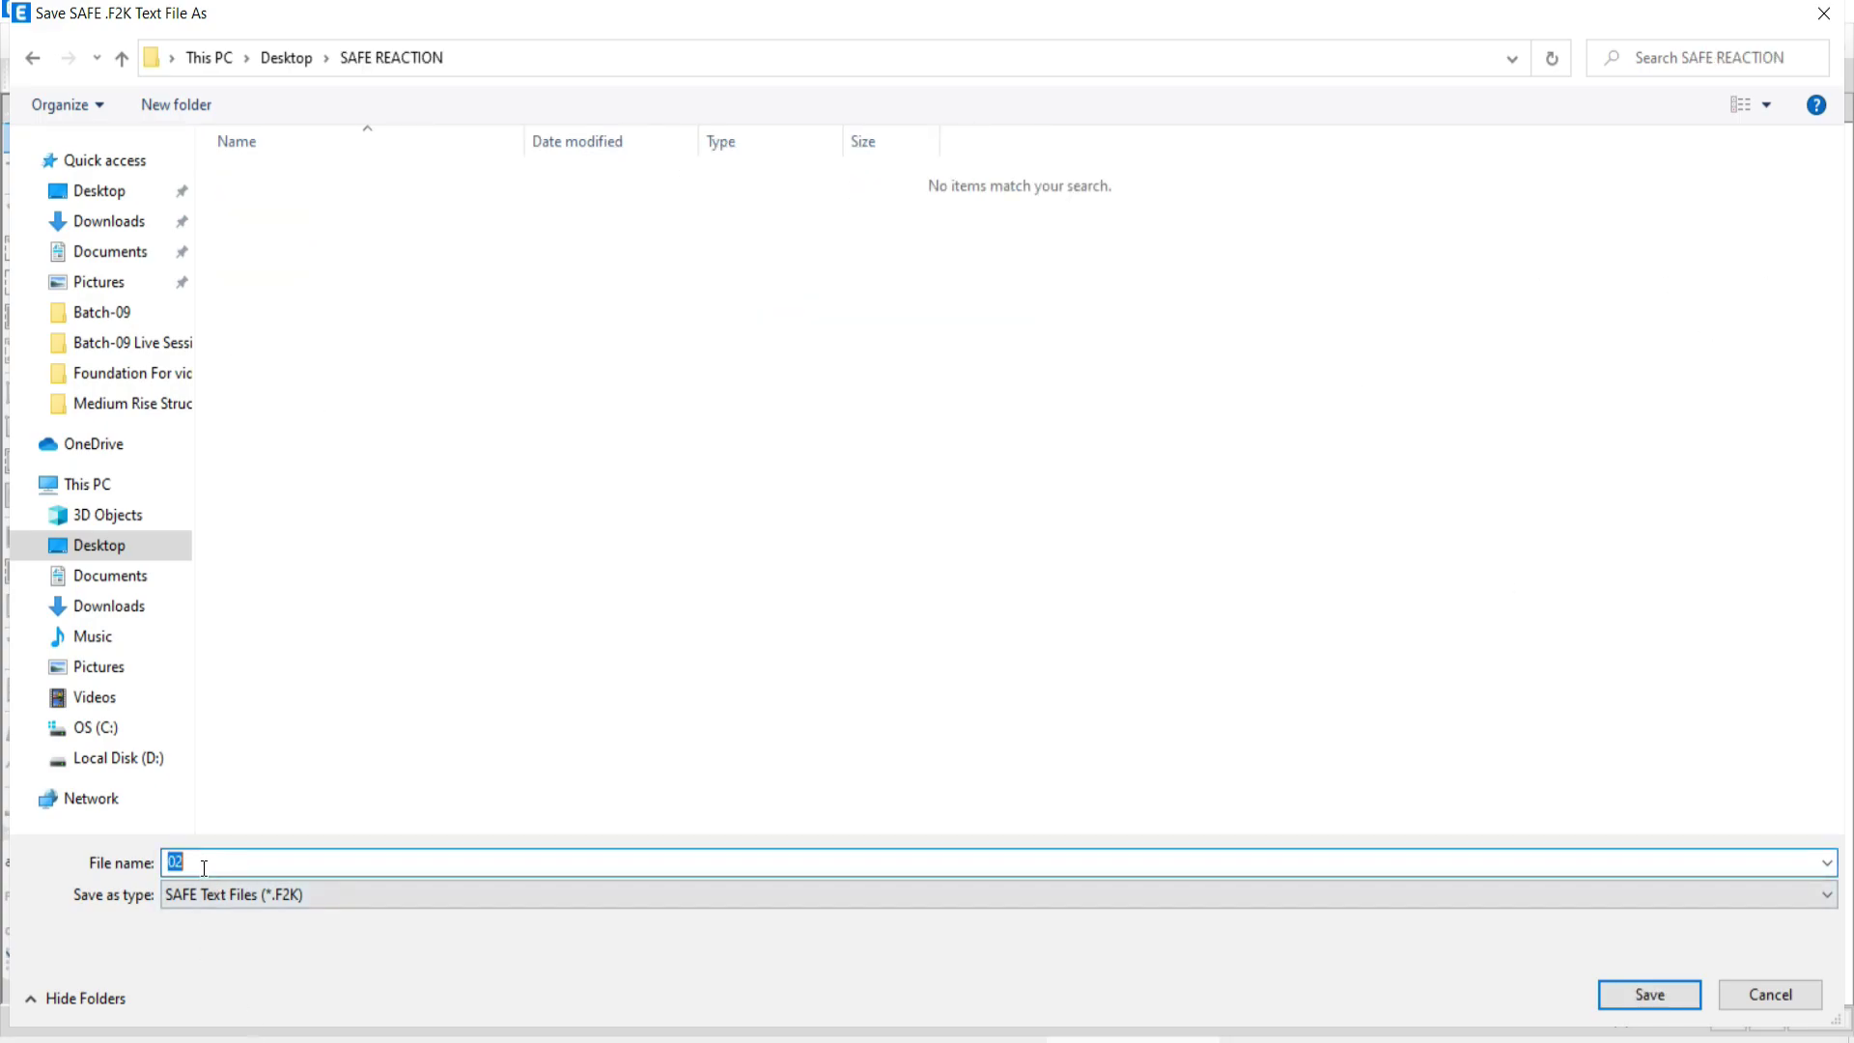
text(MASTER REACTION)
click(1636, 1005)
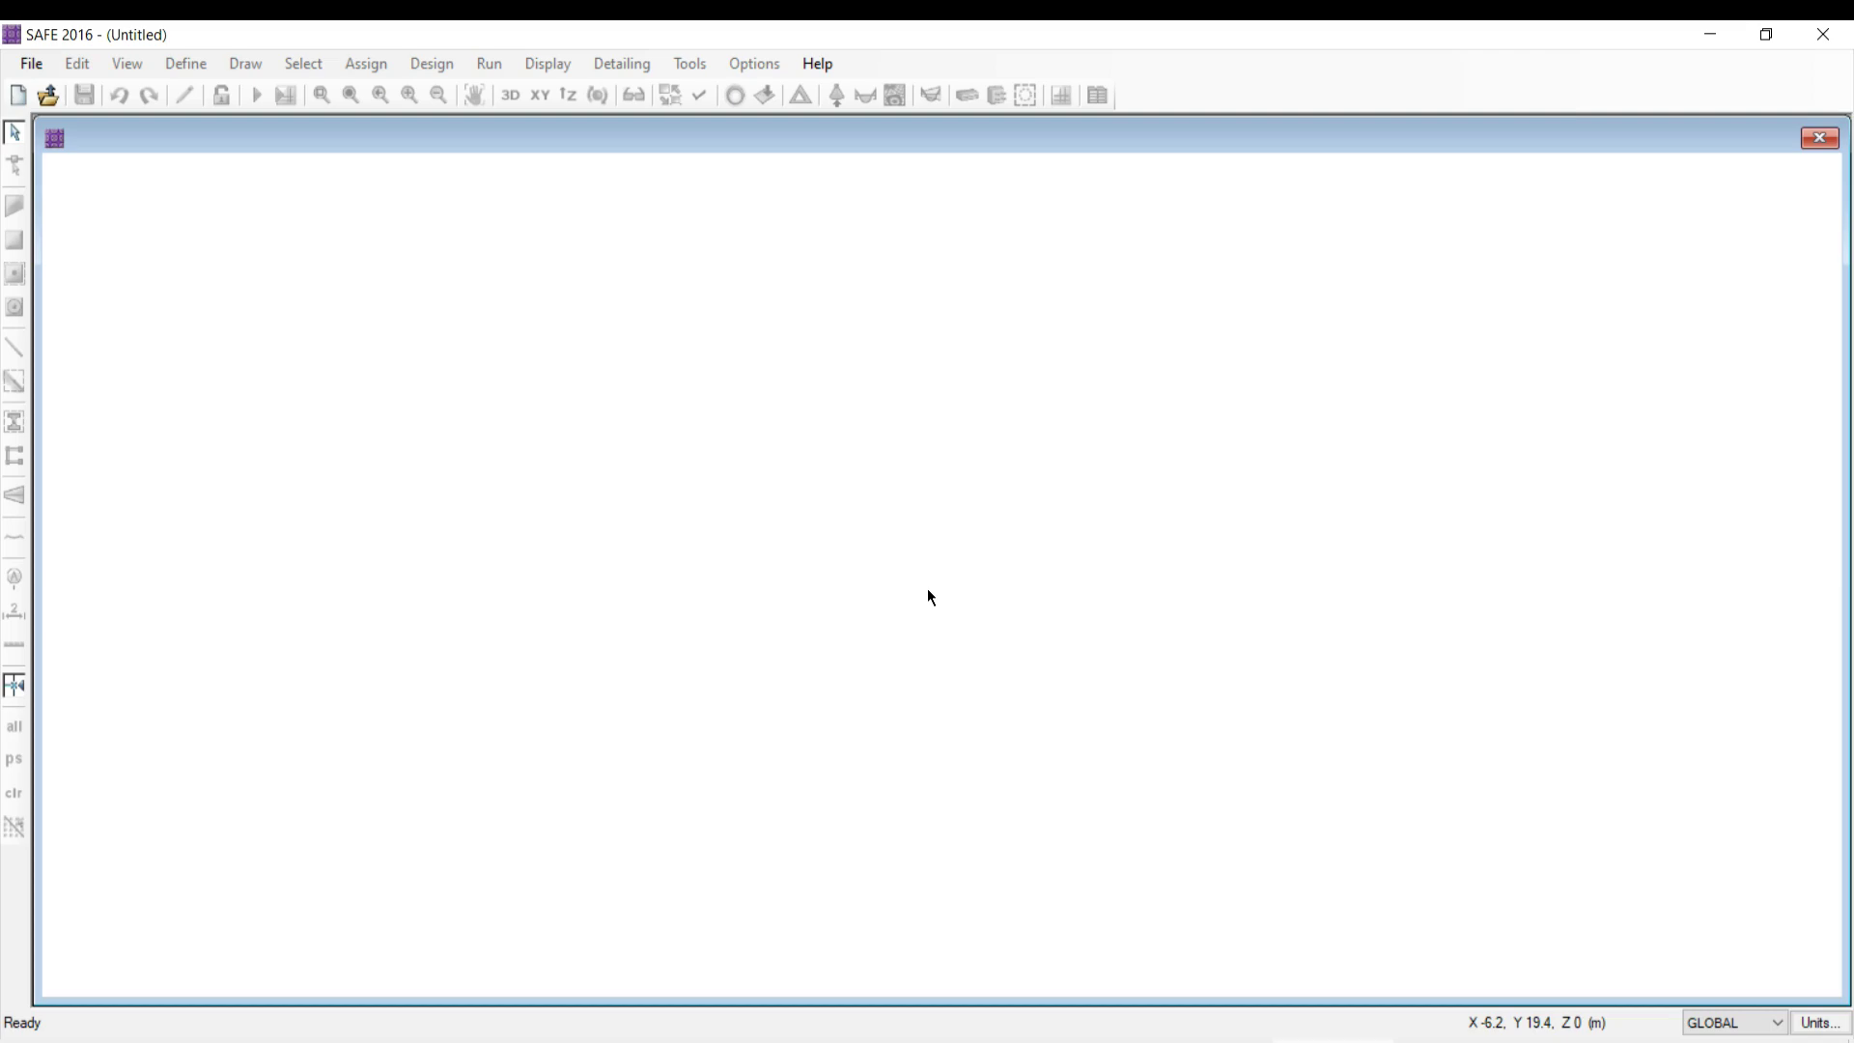
- Switch to SAFE 2016 and import the MASTER REACTION.F2K file from the SAFE REACTION folder
click(31, 64)
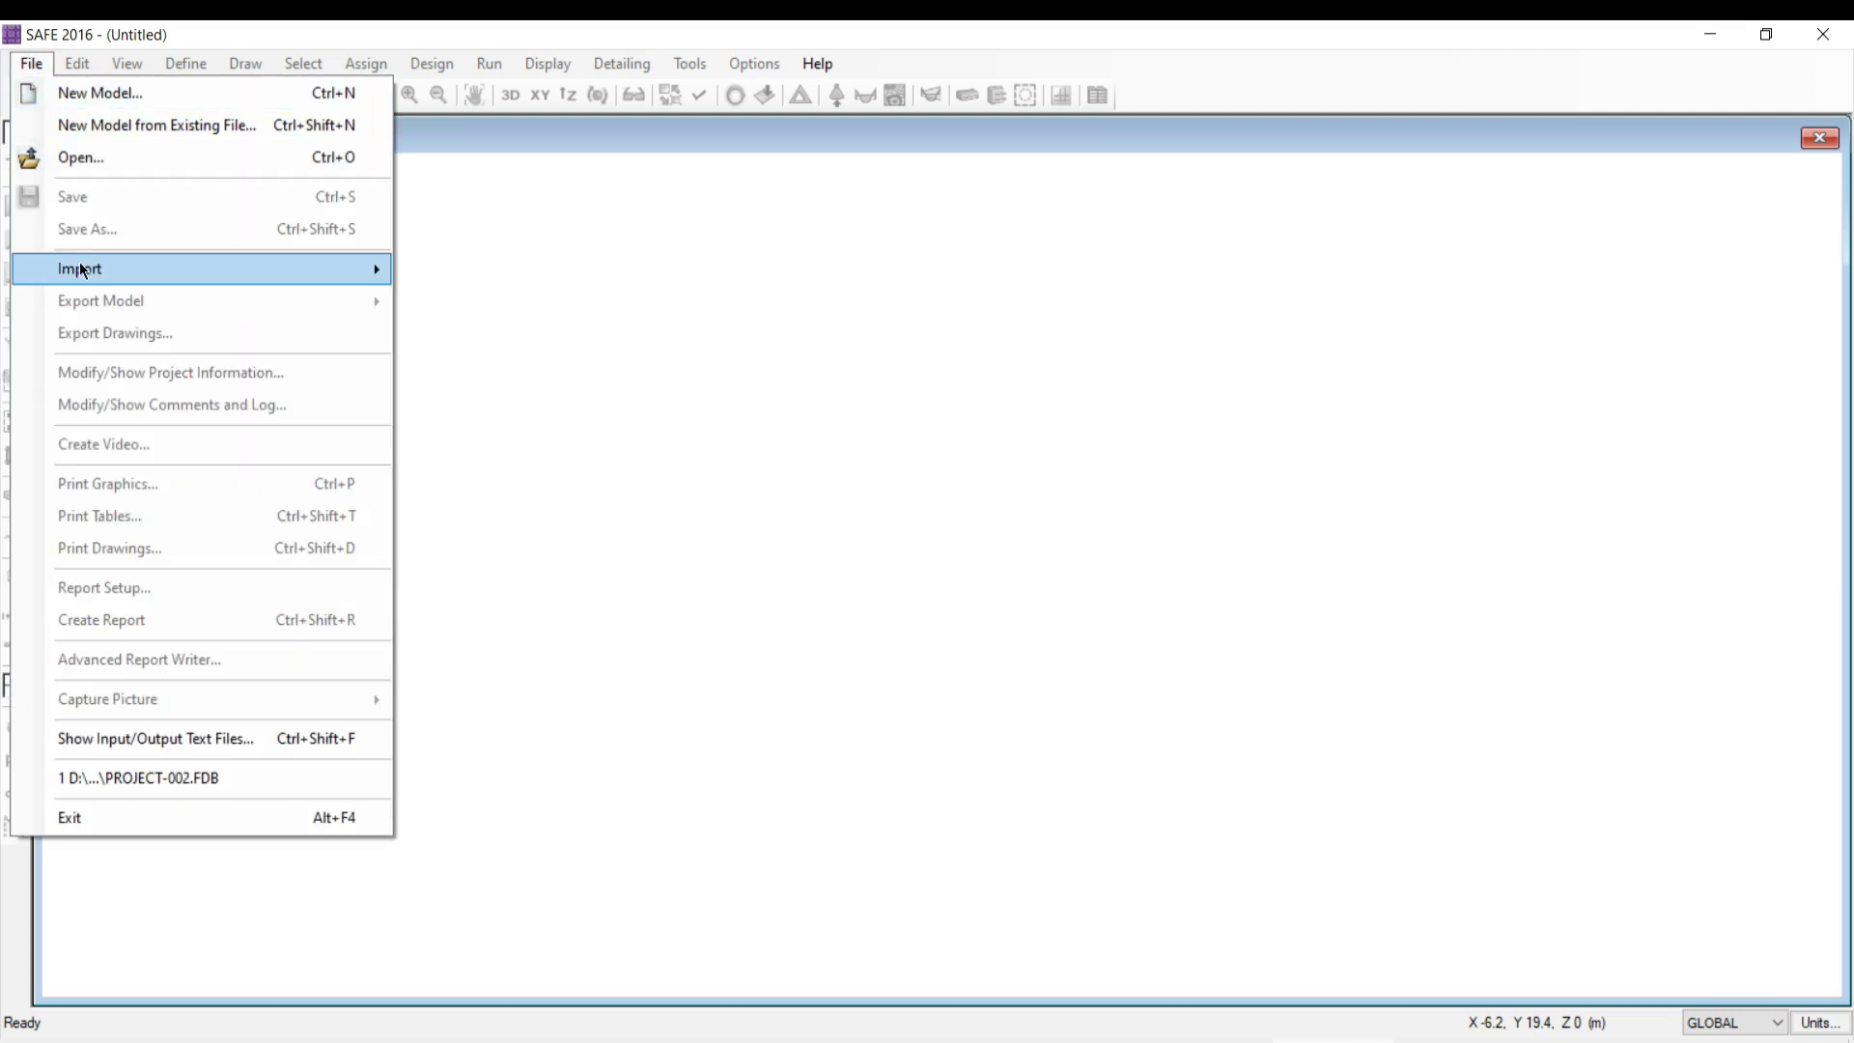
mouse_move(88, 275)
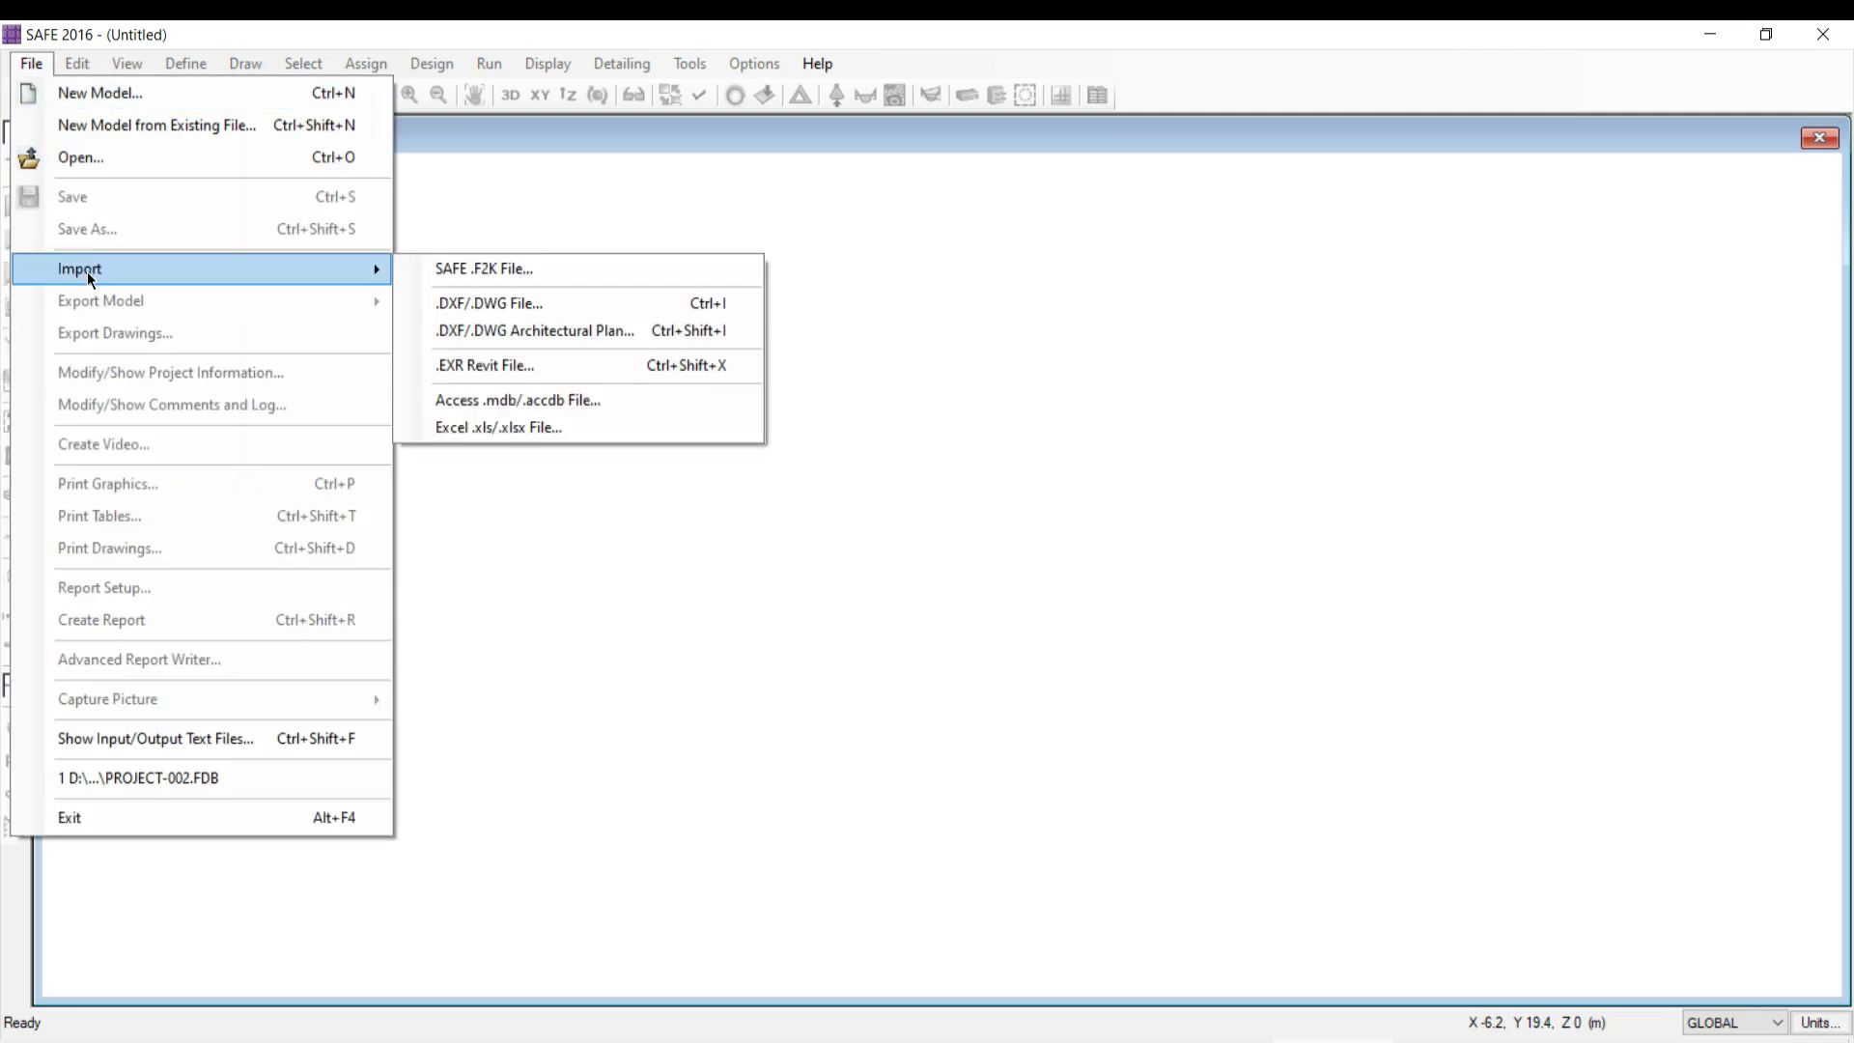
click(489, 268)
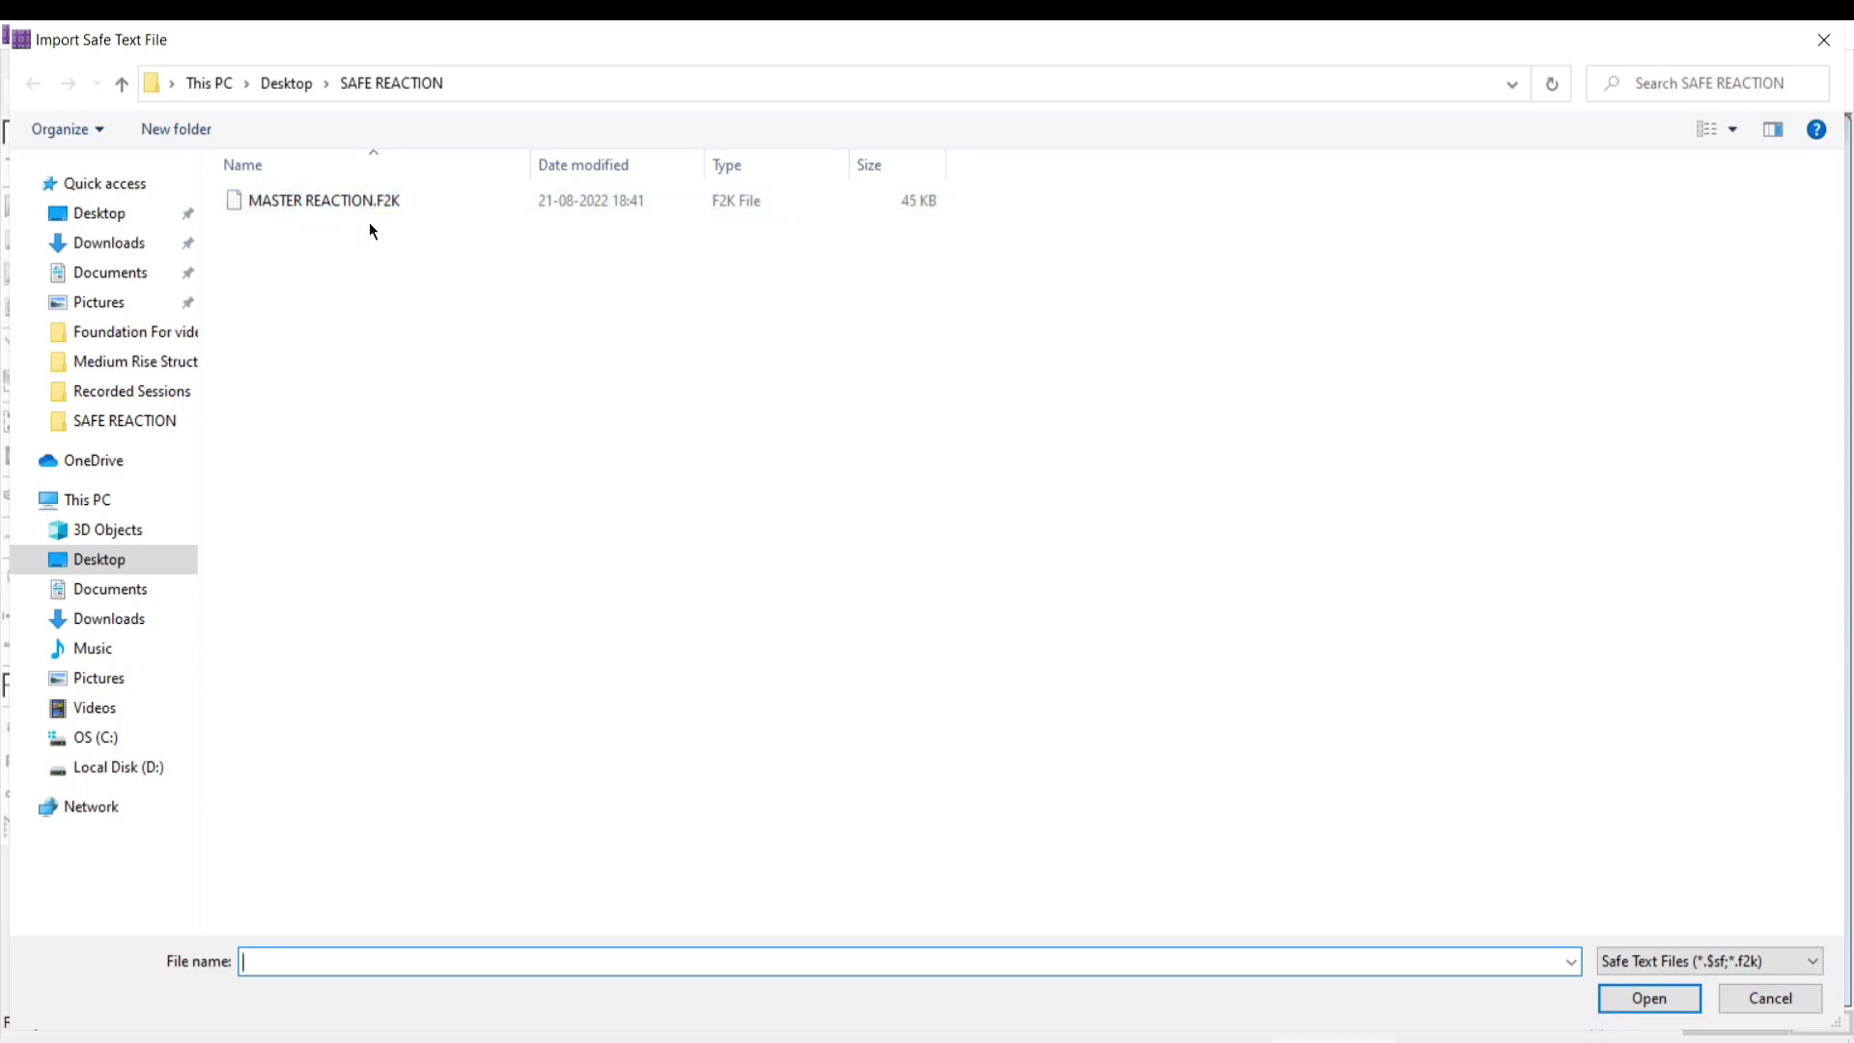
click(307, 197)
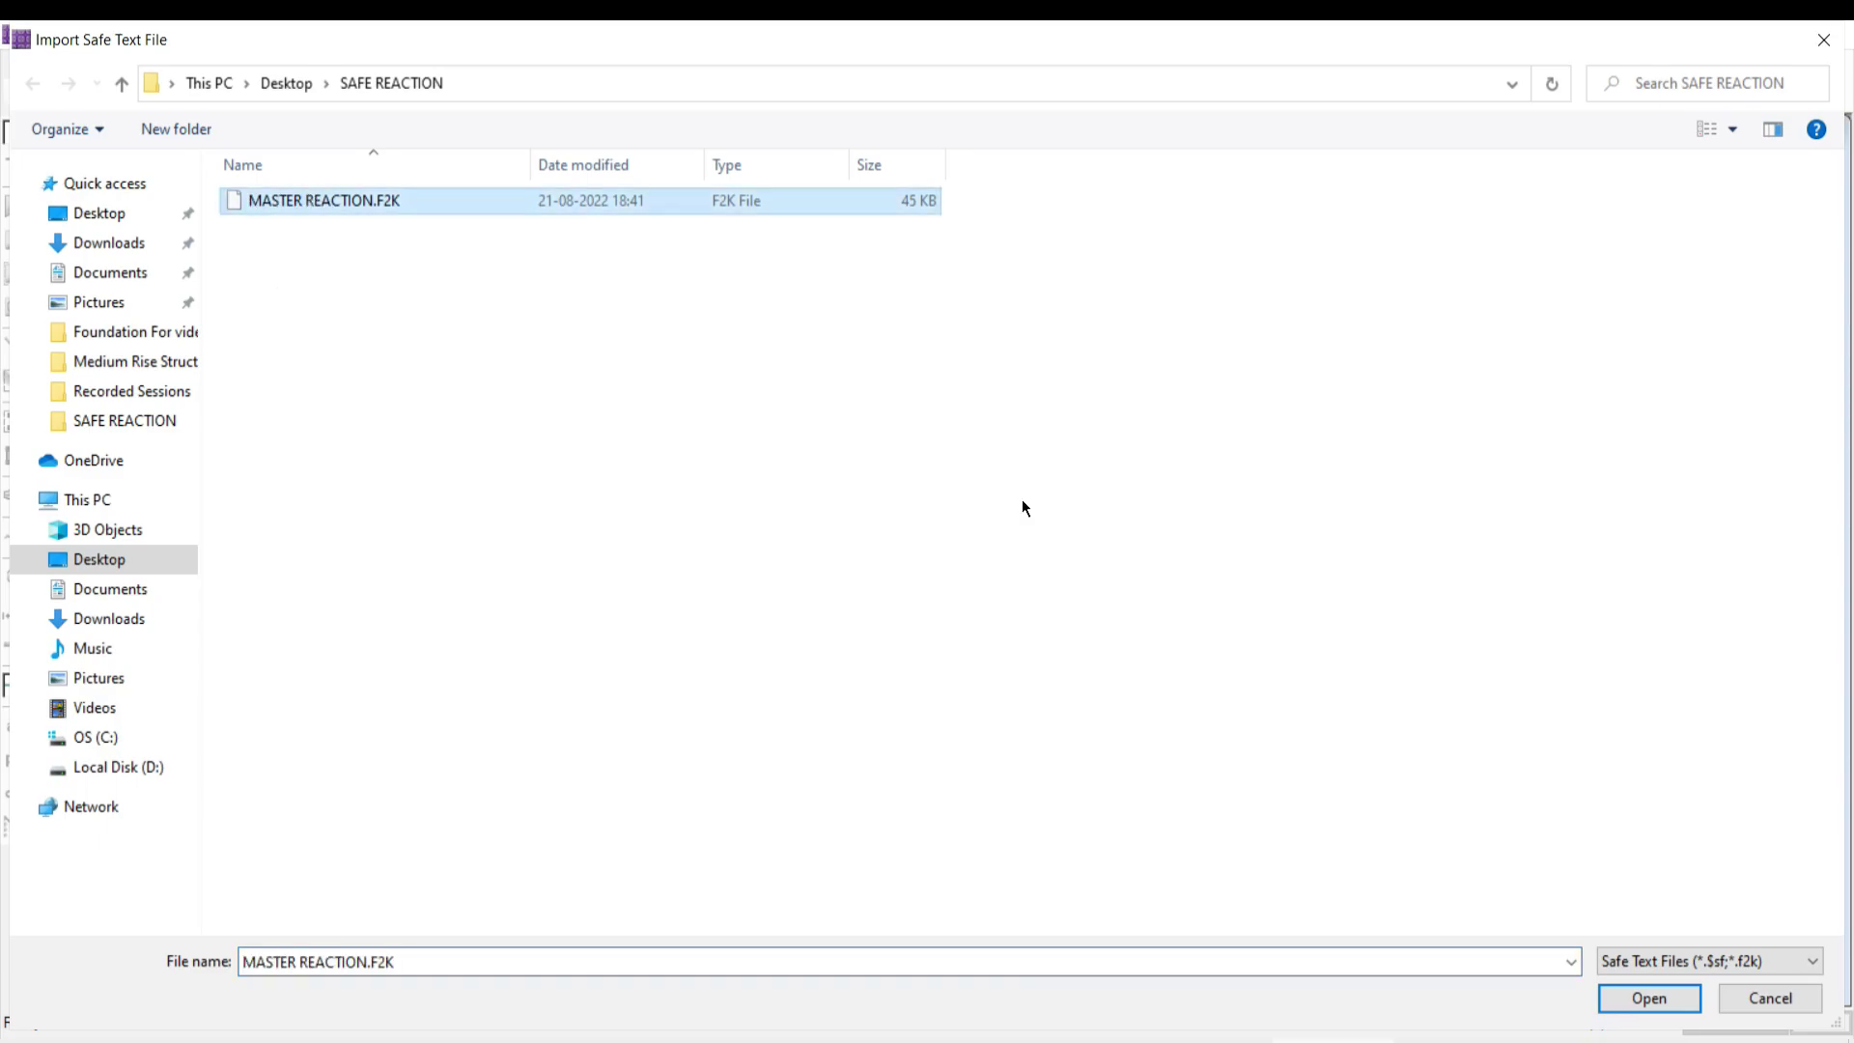
click(1639, 1009)
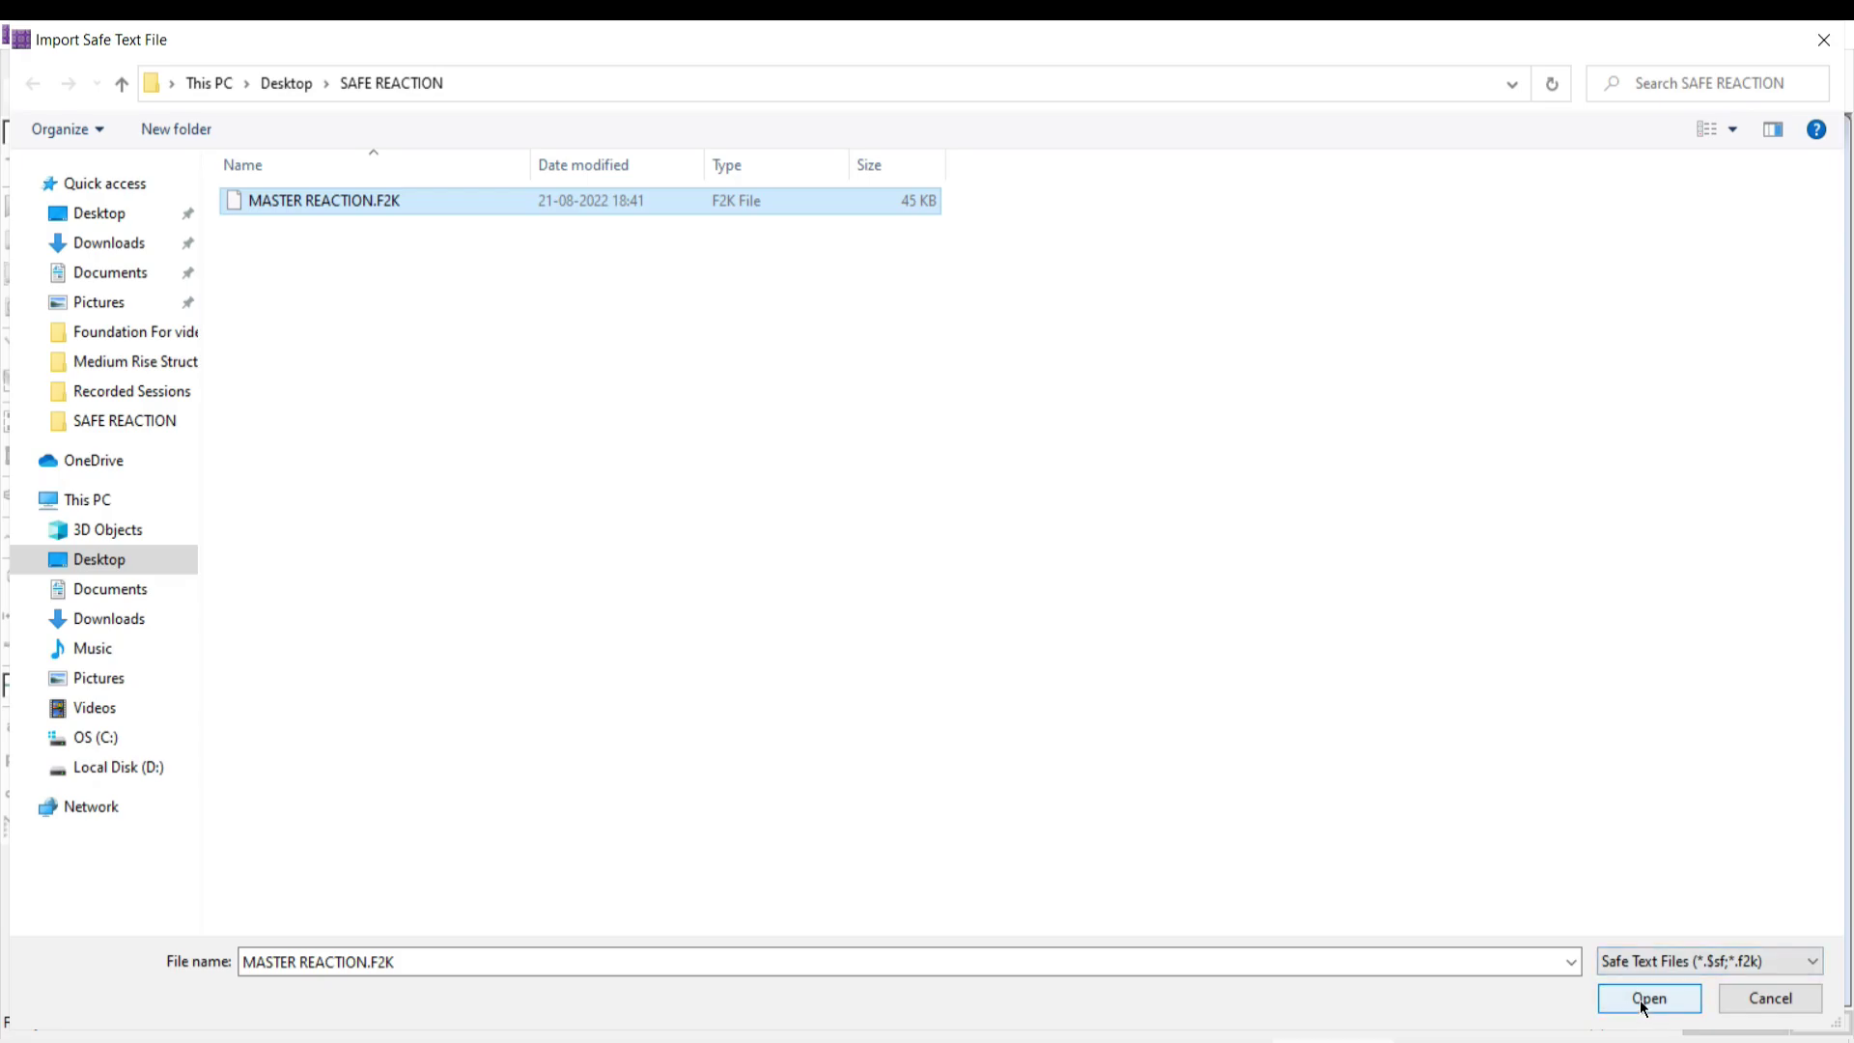
click(1643, 1009)
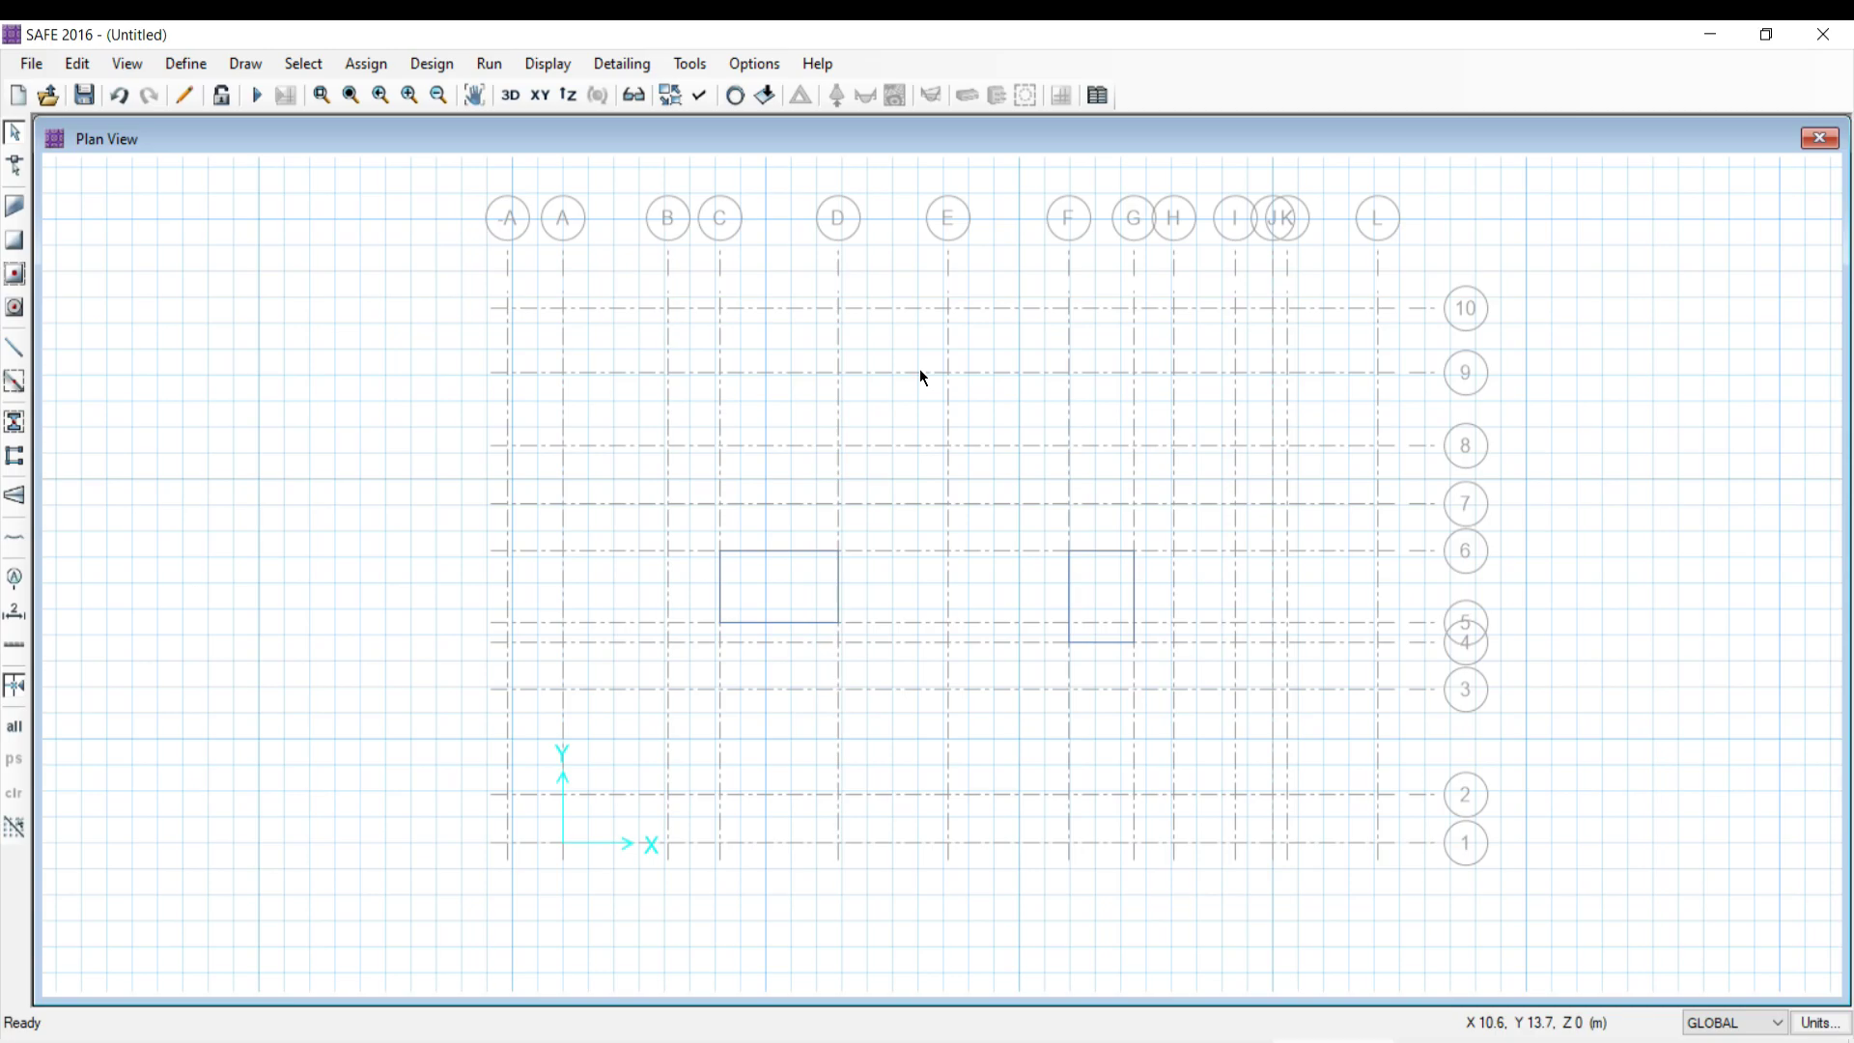
- Show the imported model's points in the plan view by turning off their Invisible display option
click(695, 96)
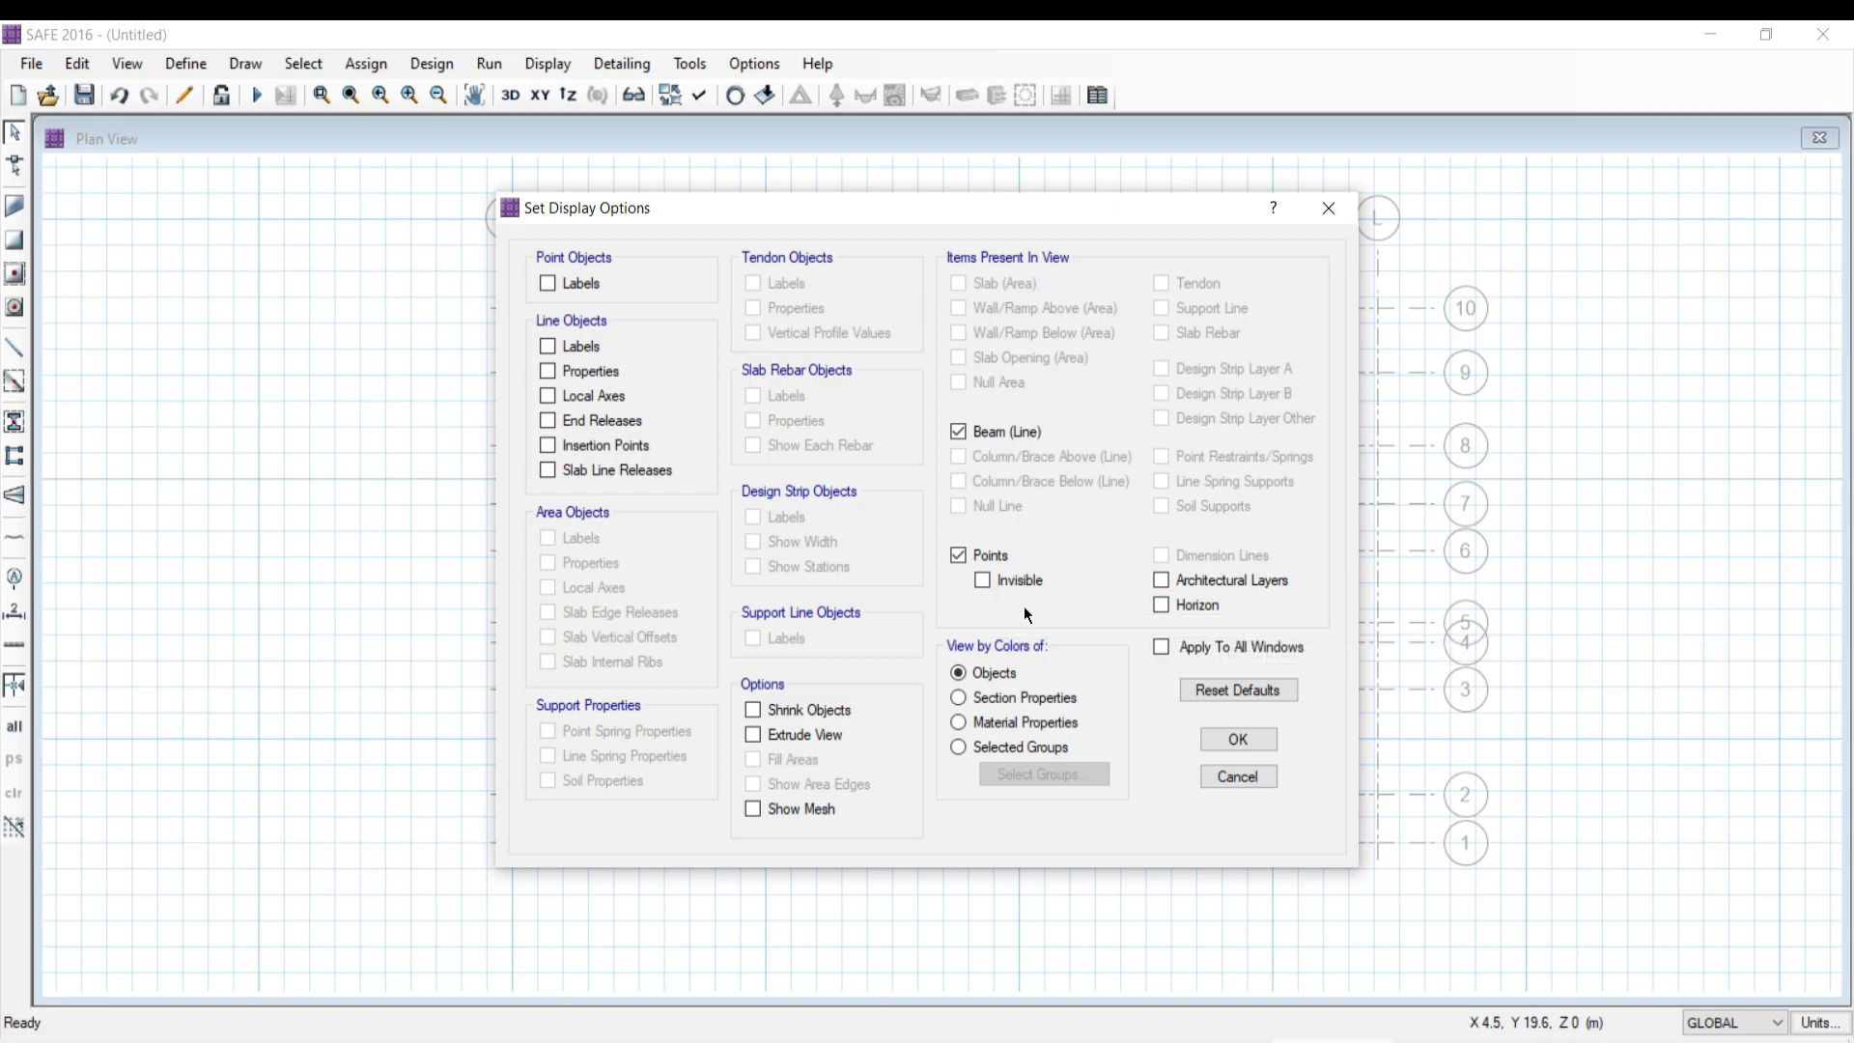
click(1237, 740)
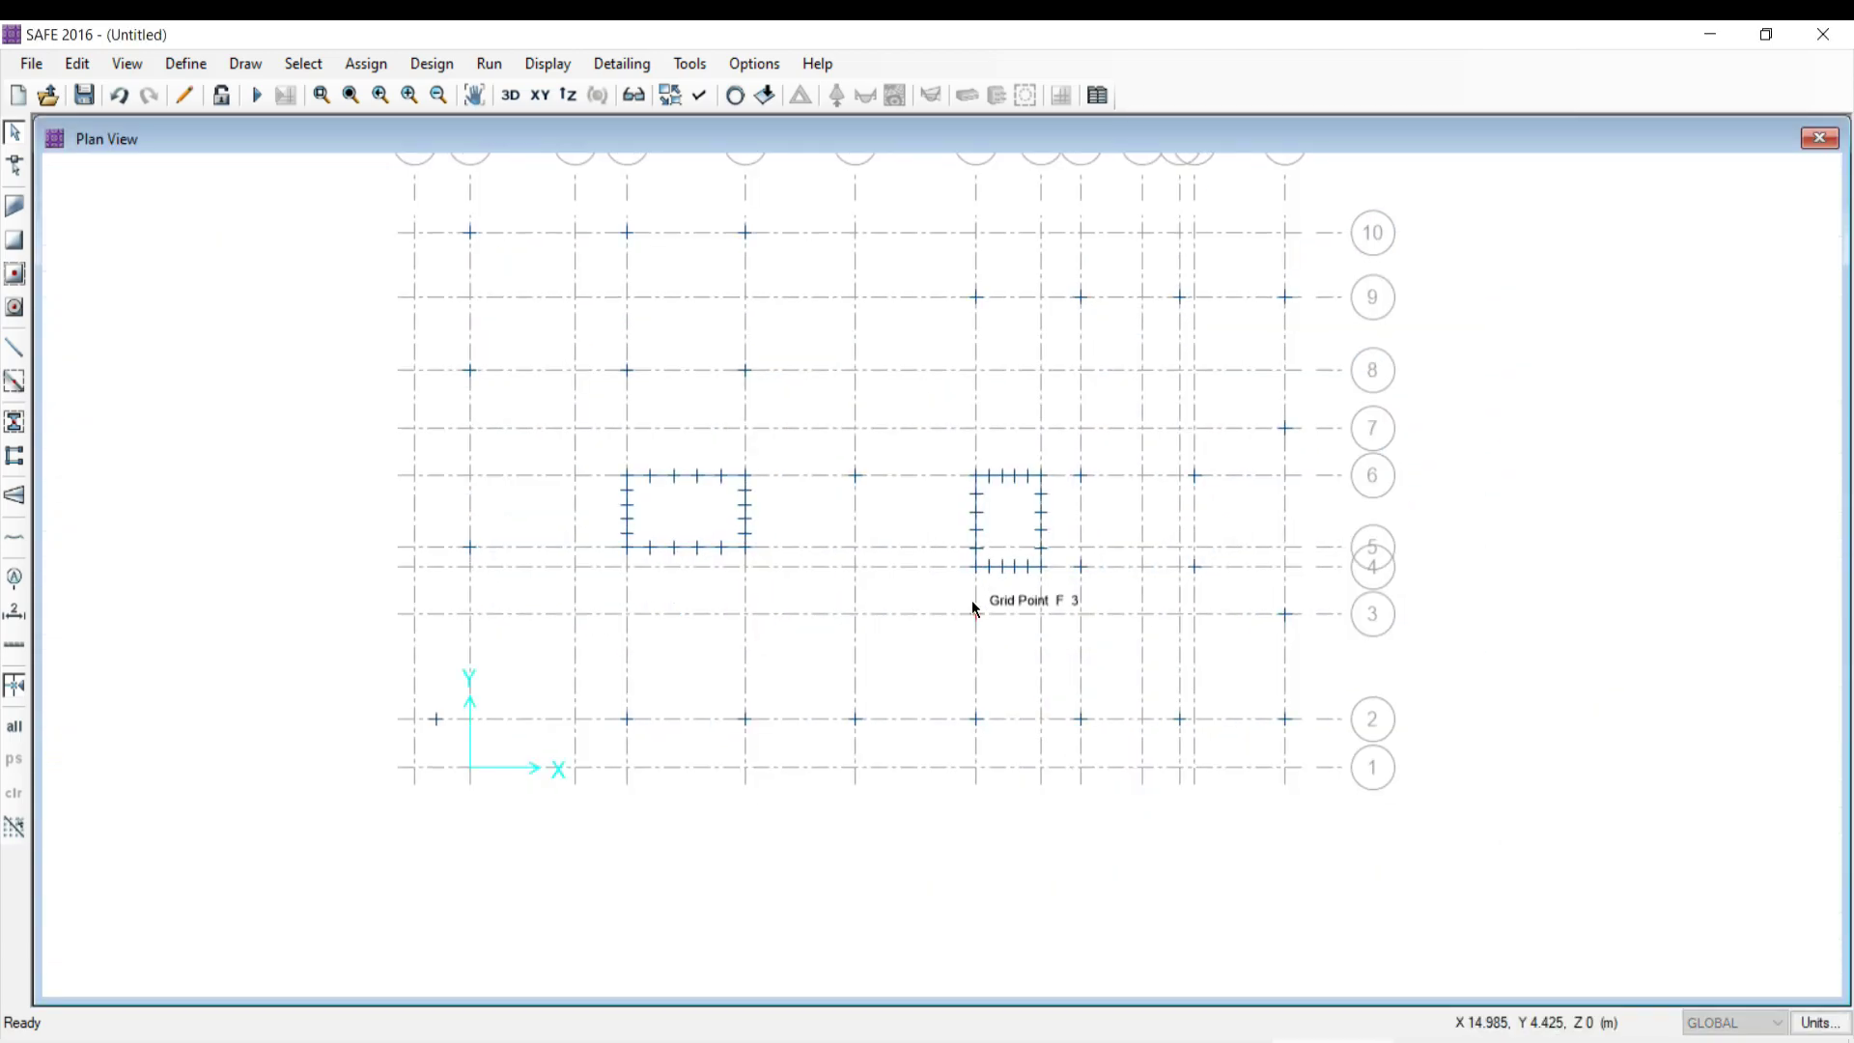
middle_drag(908, 464, 874, 572)
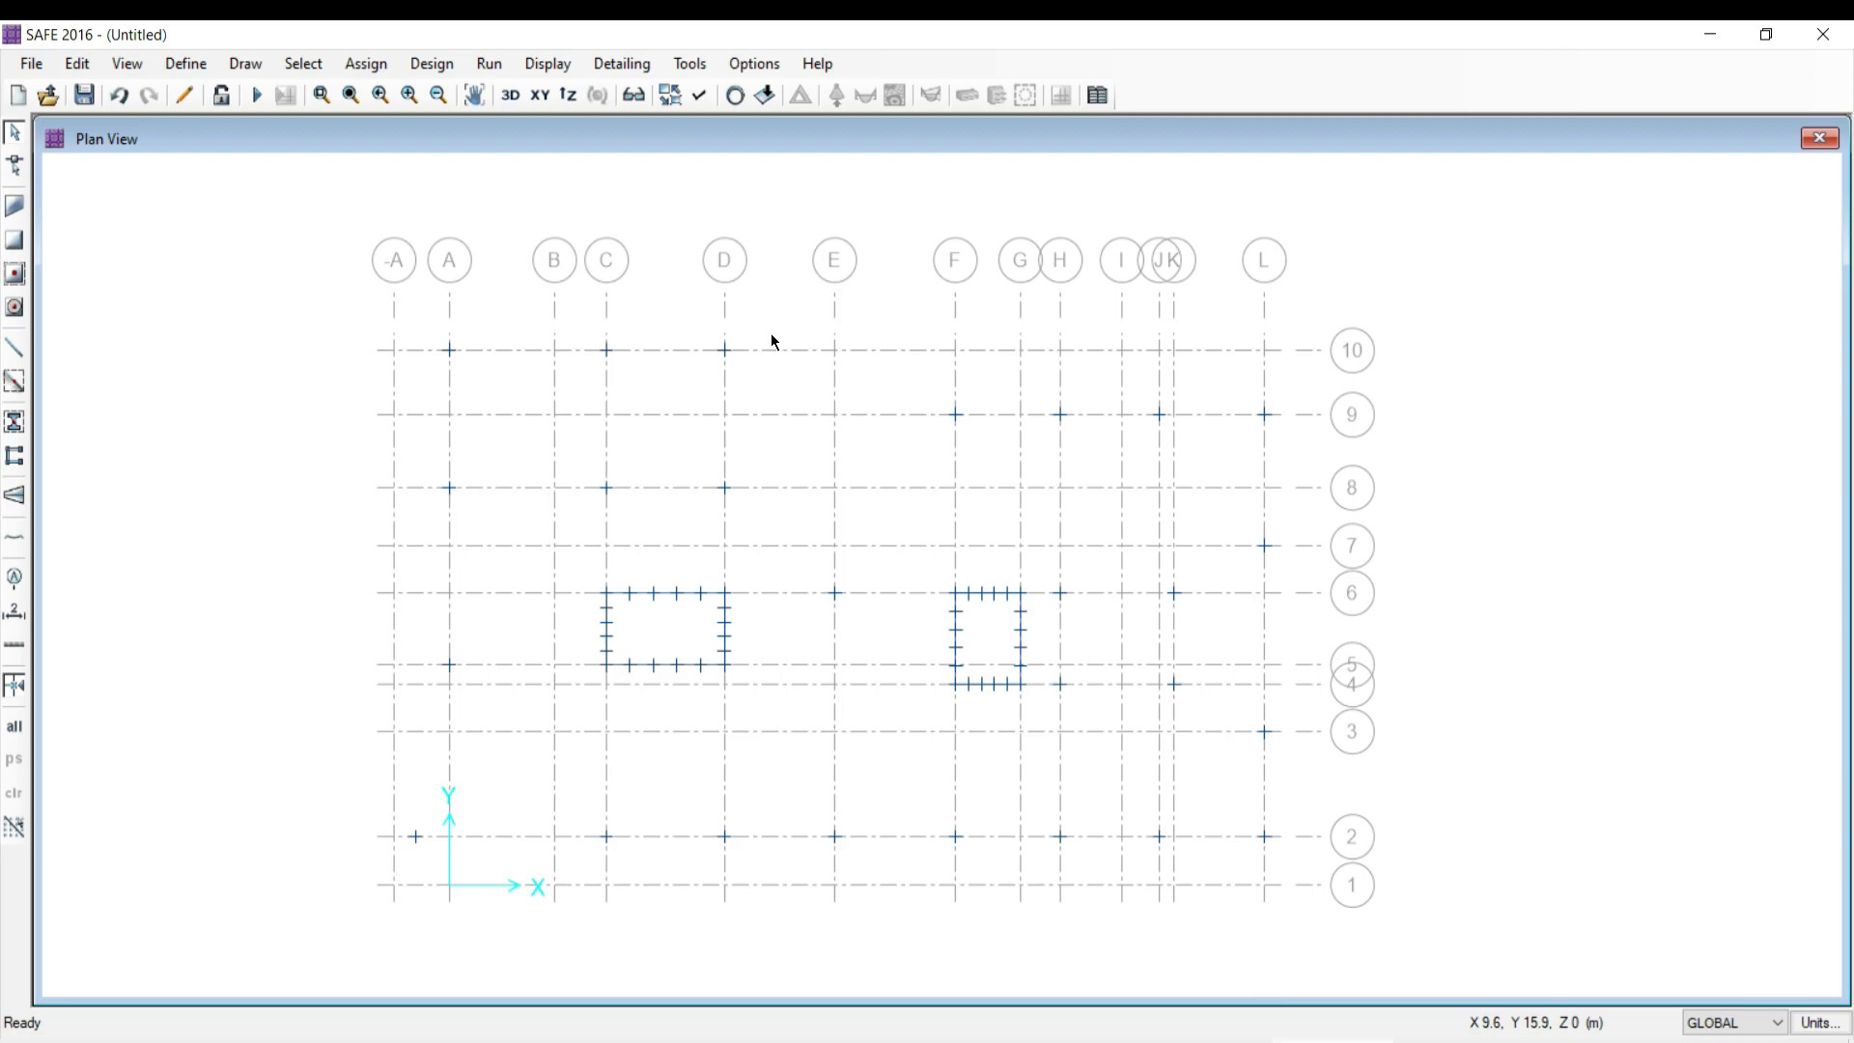
- Hide all grid lines of the GLOBAL coordinate system so only the imported points remain in the plan view
click(81, 70)
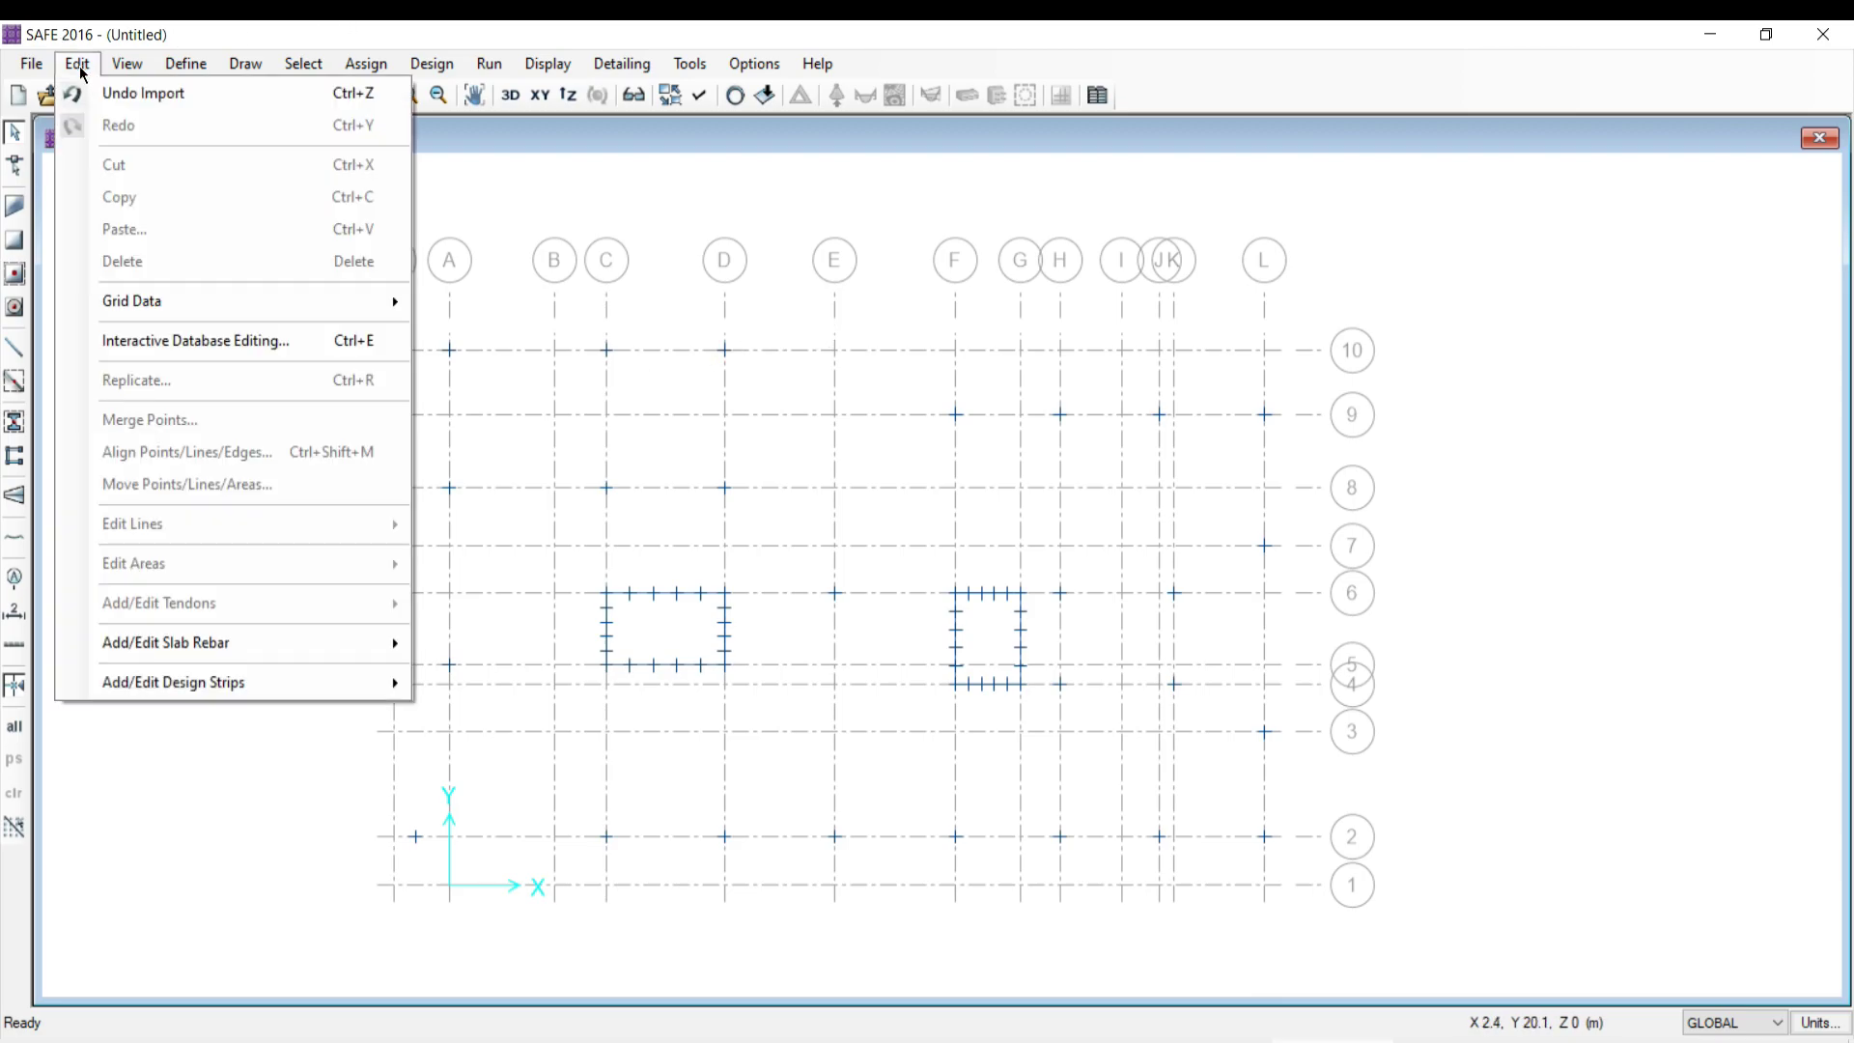
mouse_move(165, 309)
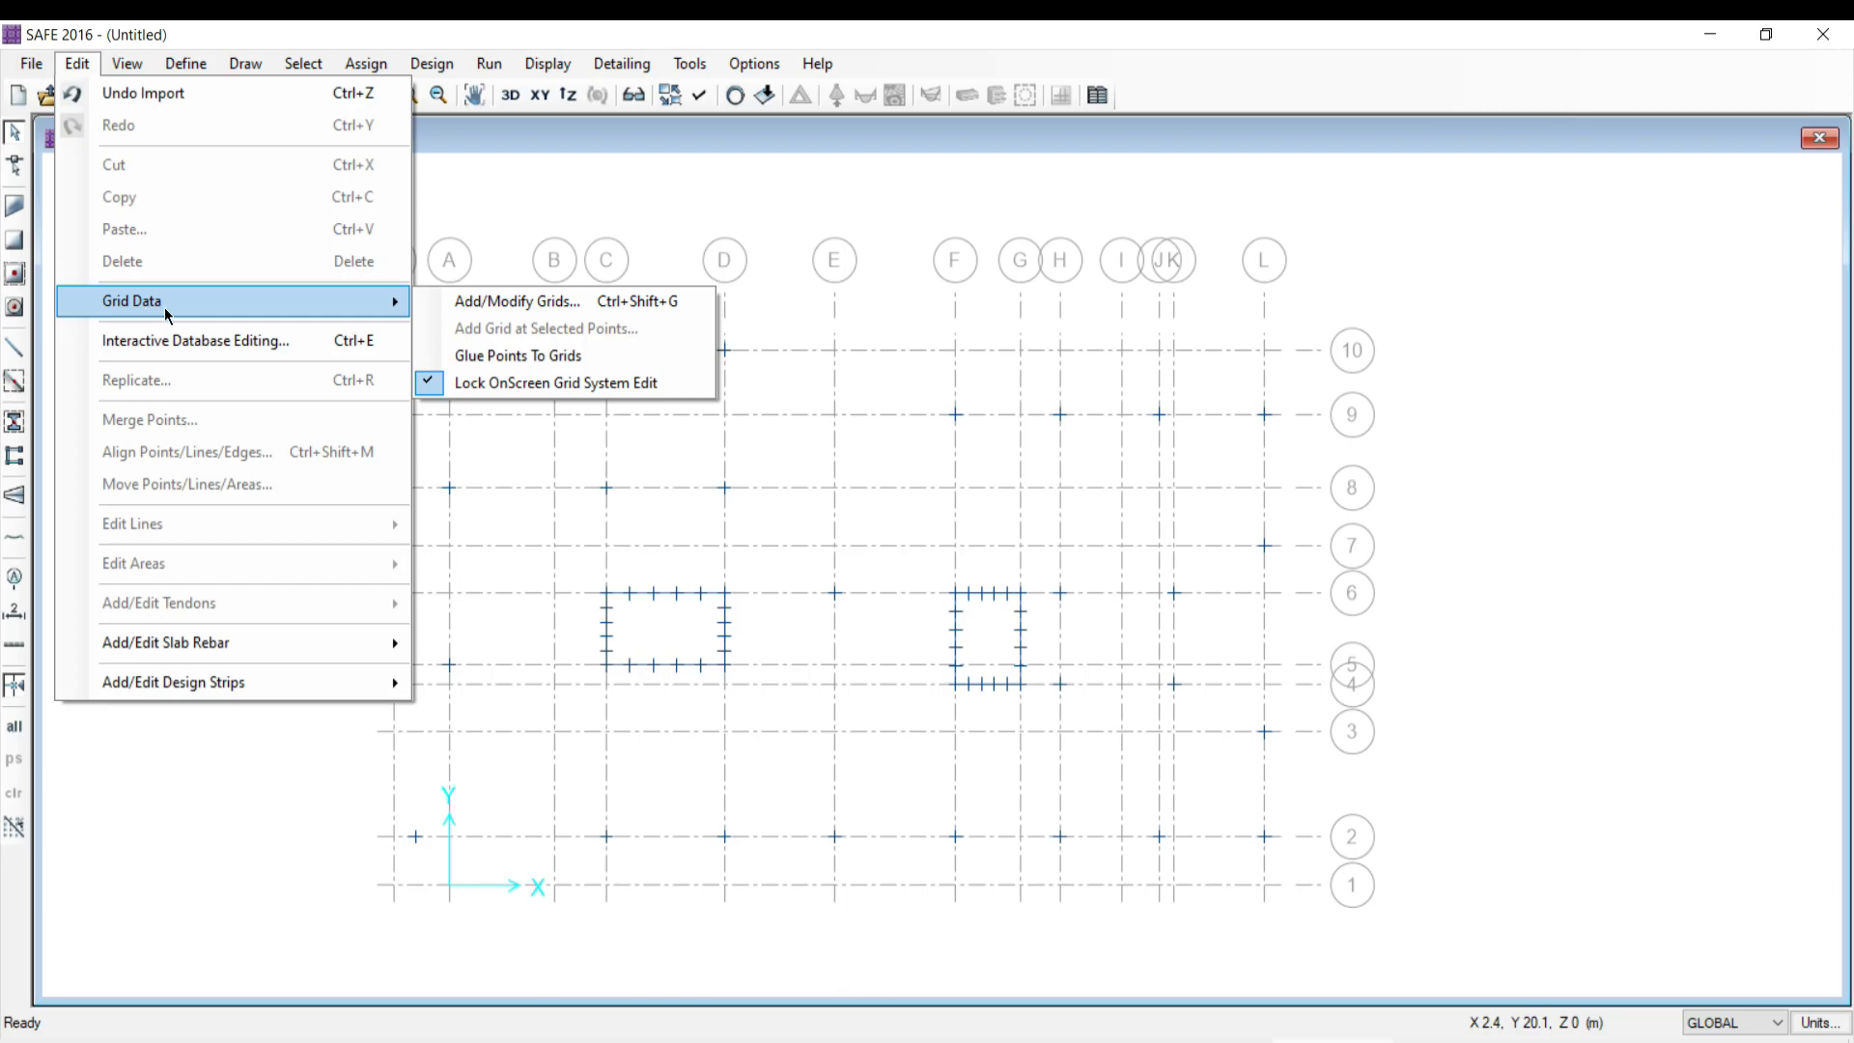
click(520, 305)
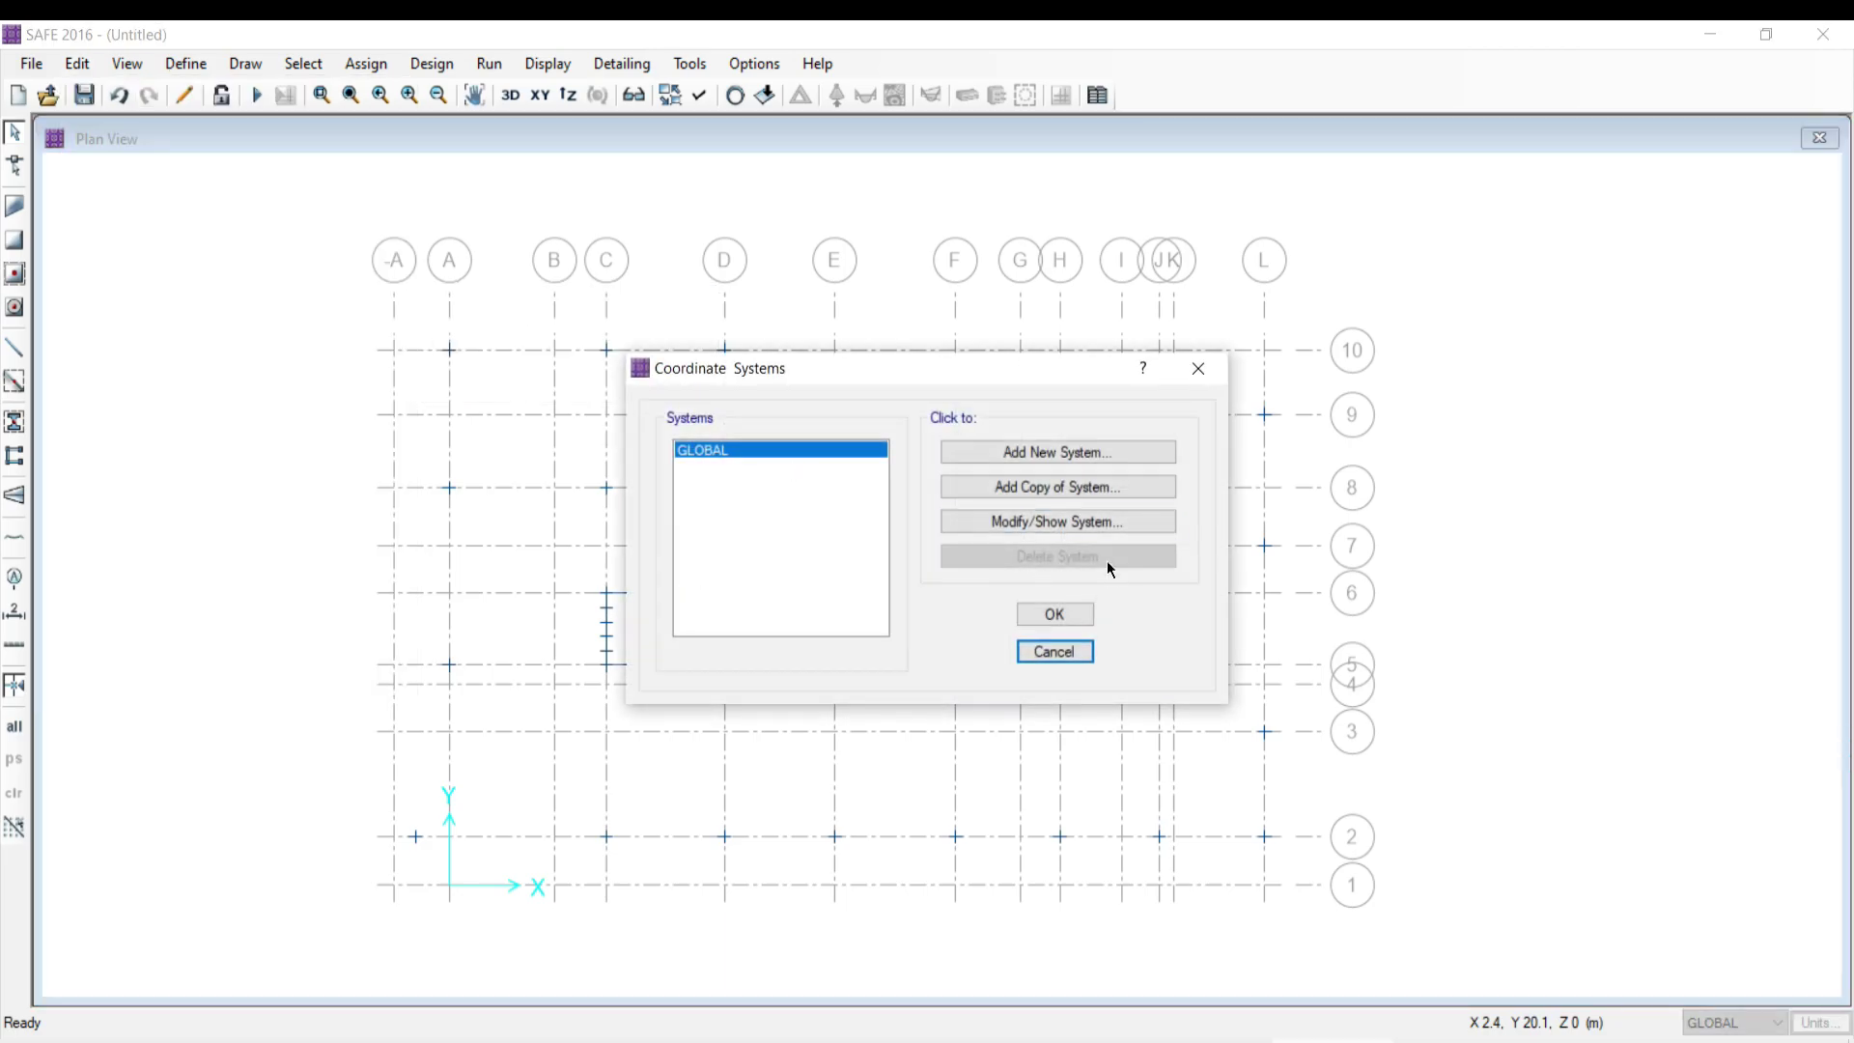
click(1028, 522)
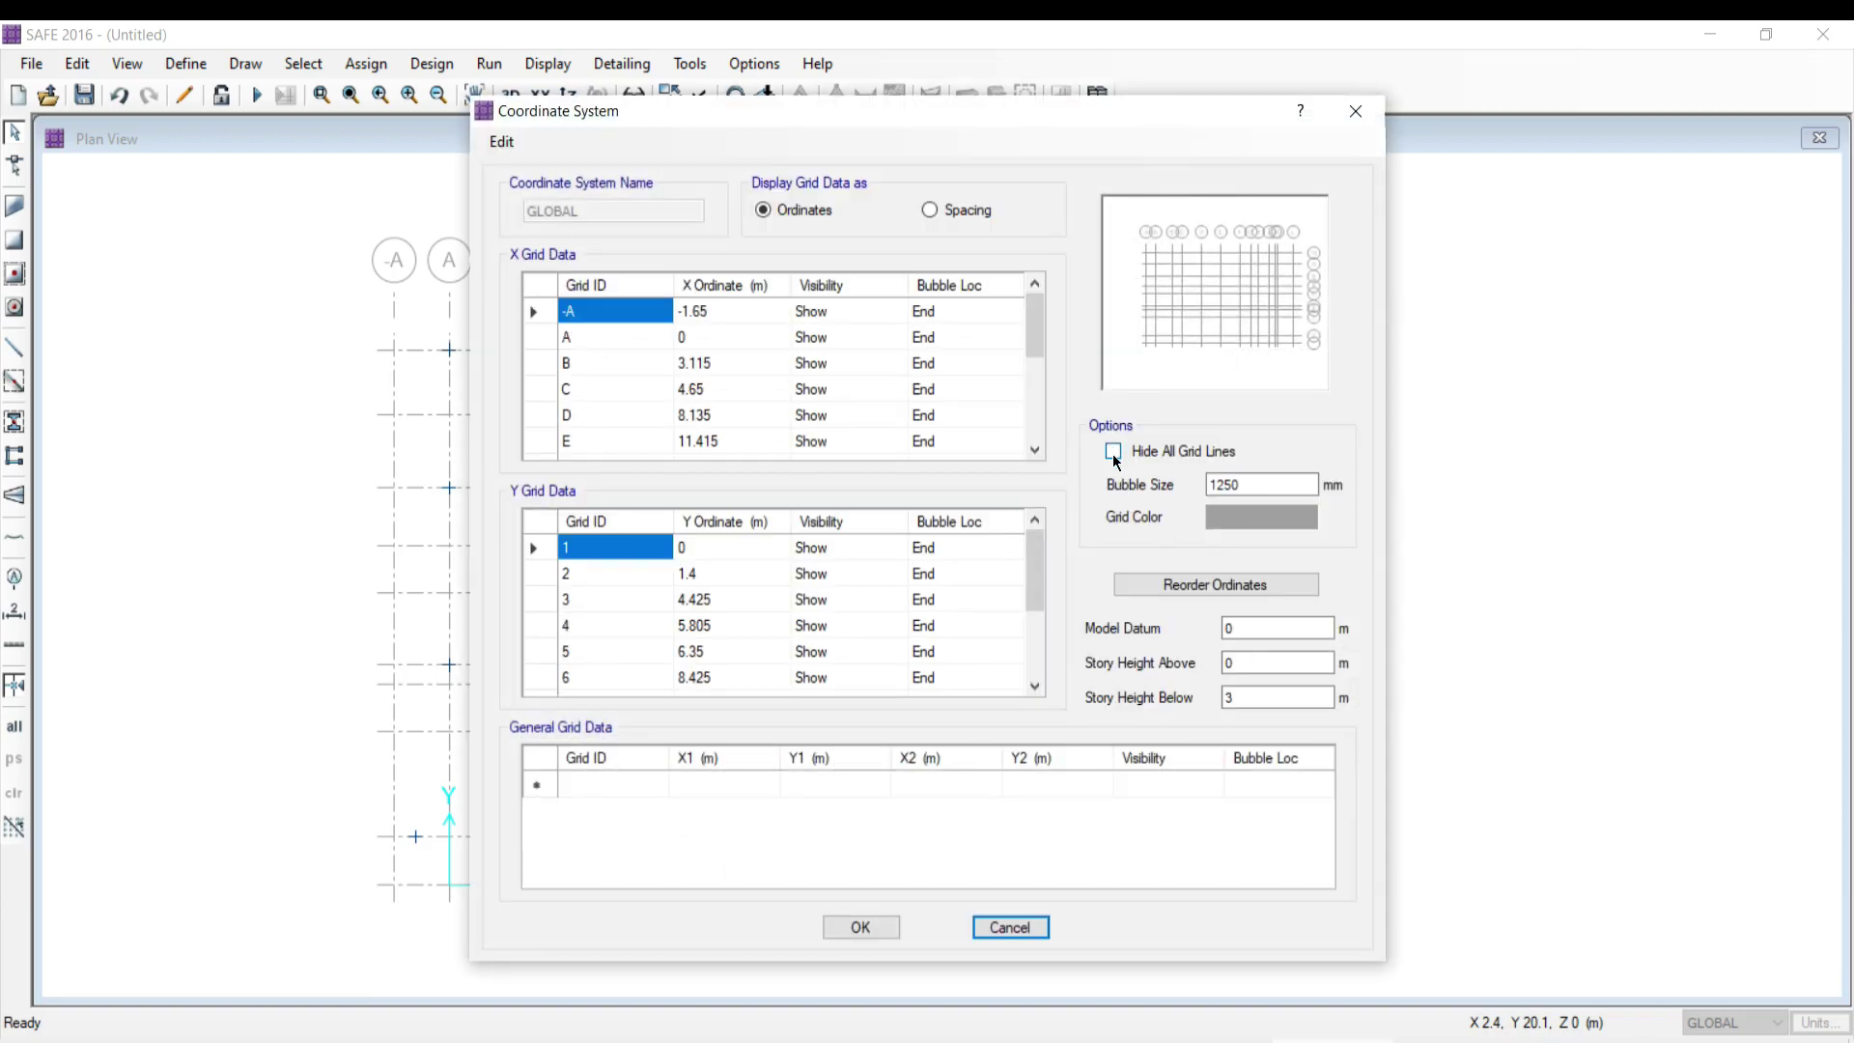
click(1113, 452)
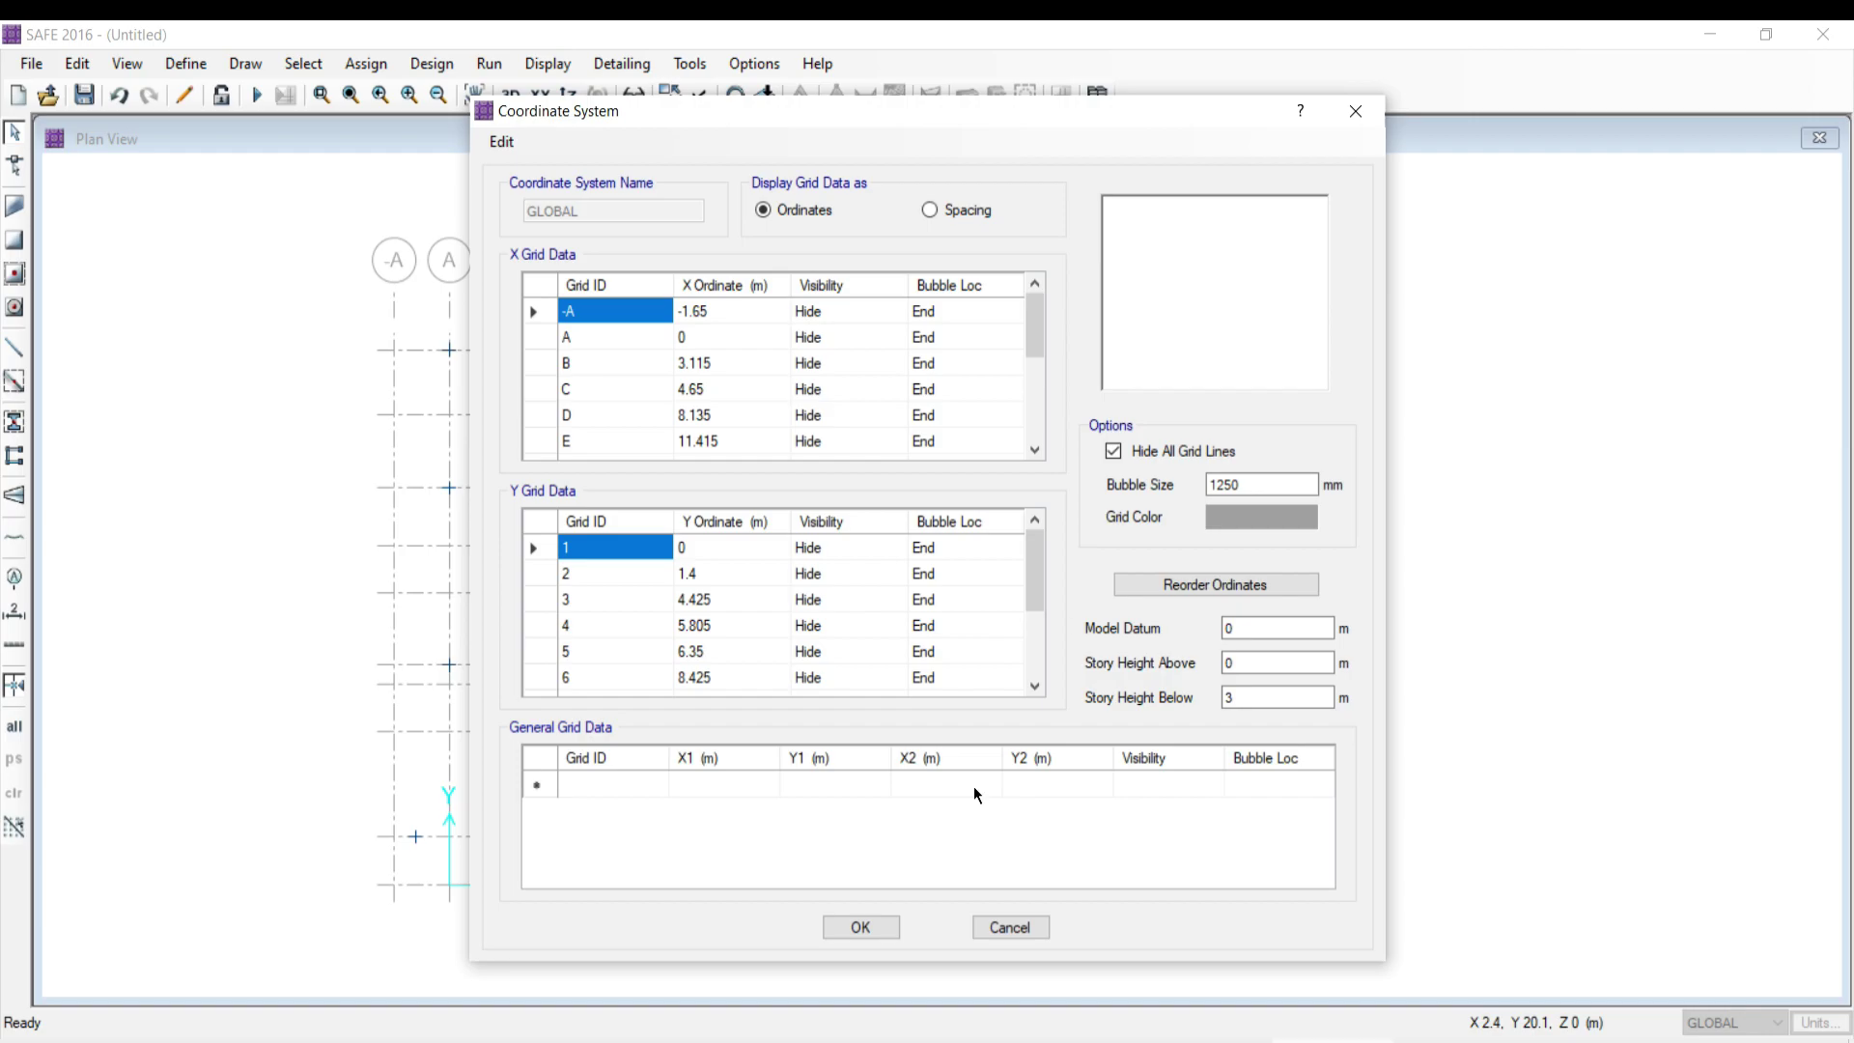
click(848, 927)
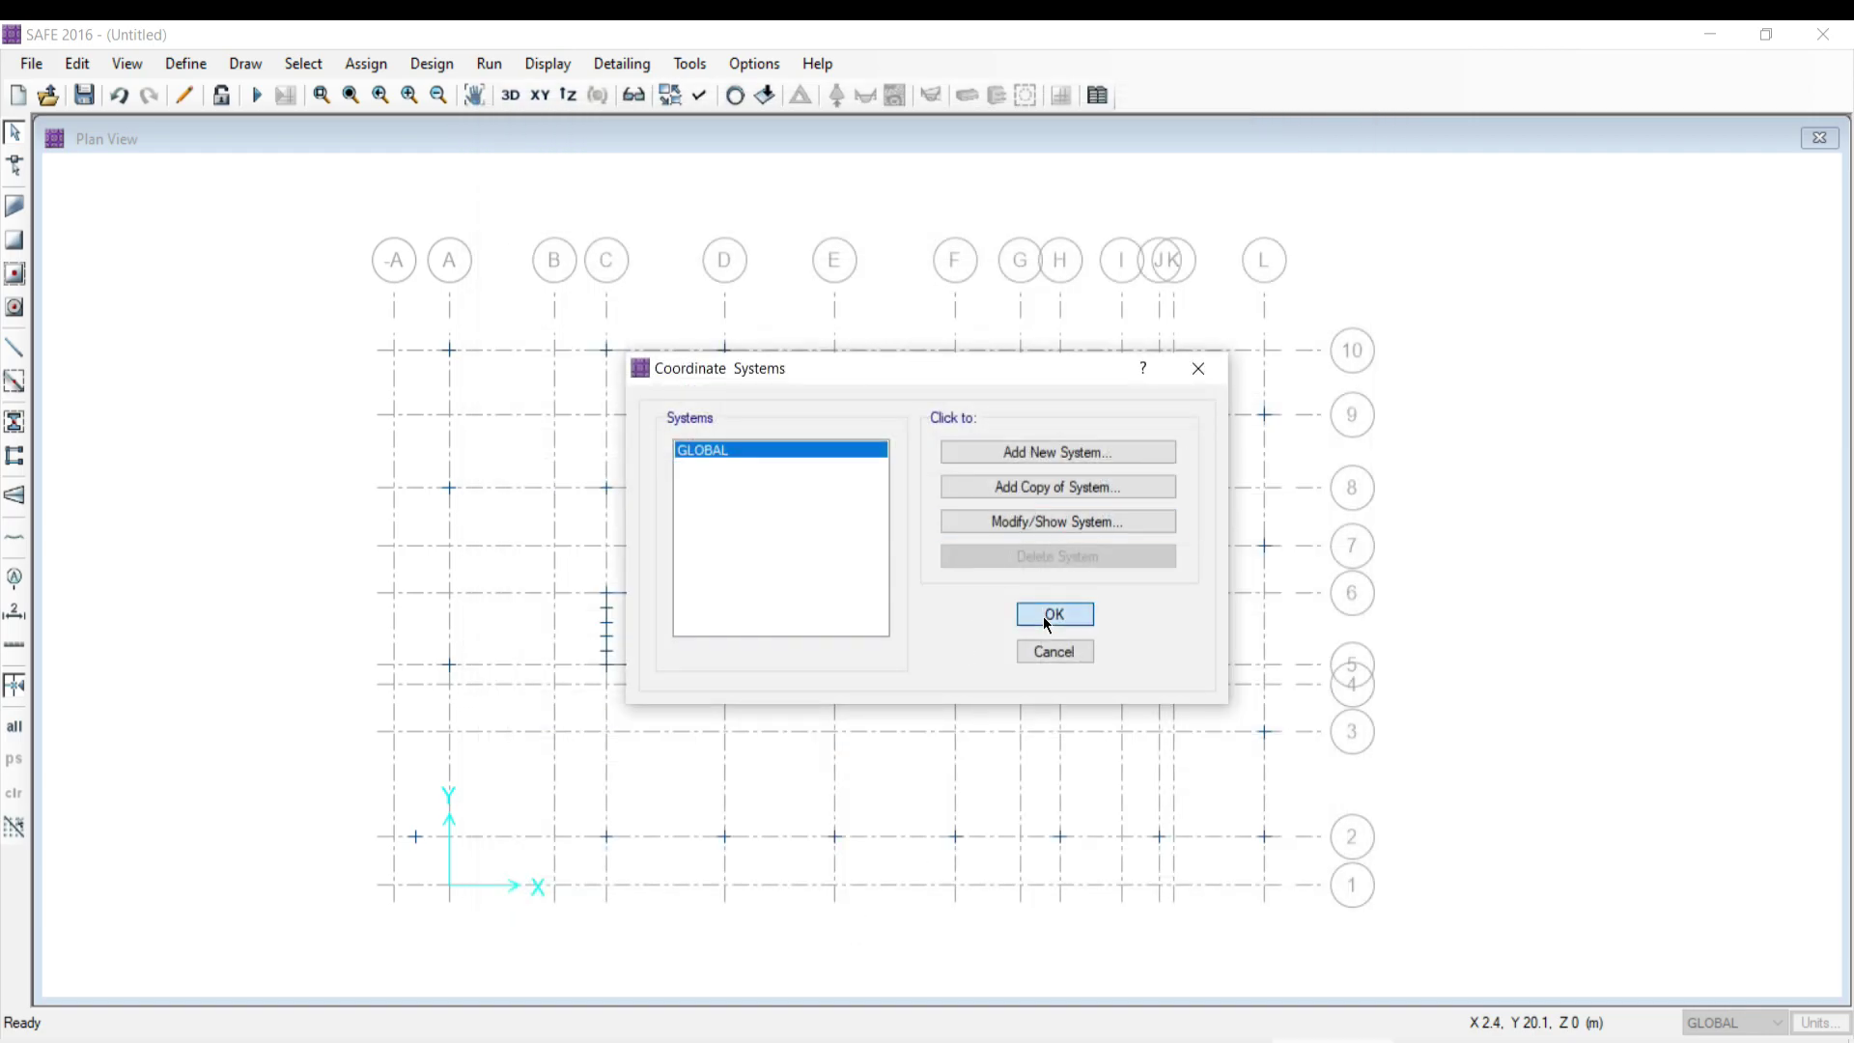
click(1043, 616)
middle_drag(1002, 611, 965, 563)
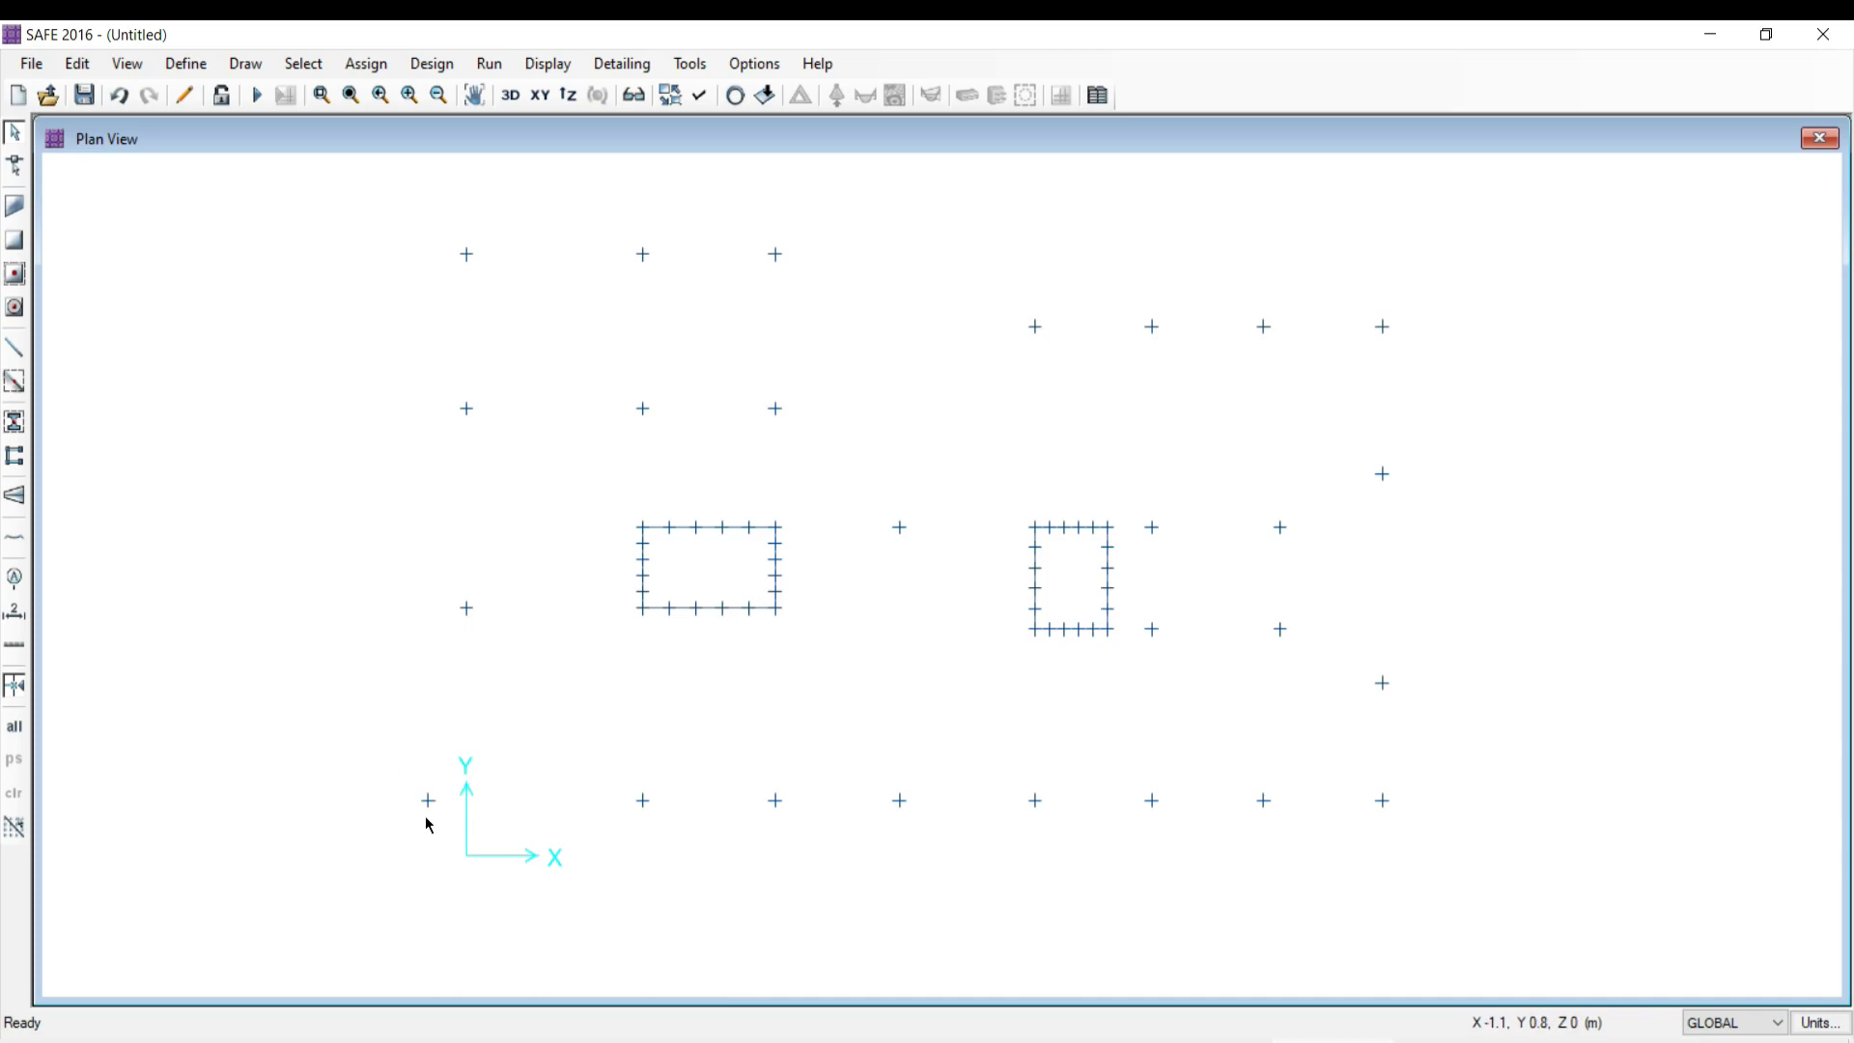
- Display the point loads of the LIVE_ABOVE load pattern on the plan with their loading values shown
click(766, 95)
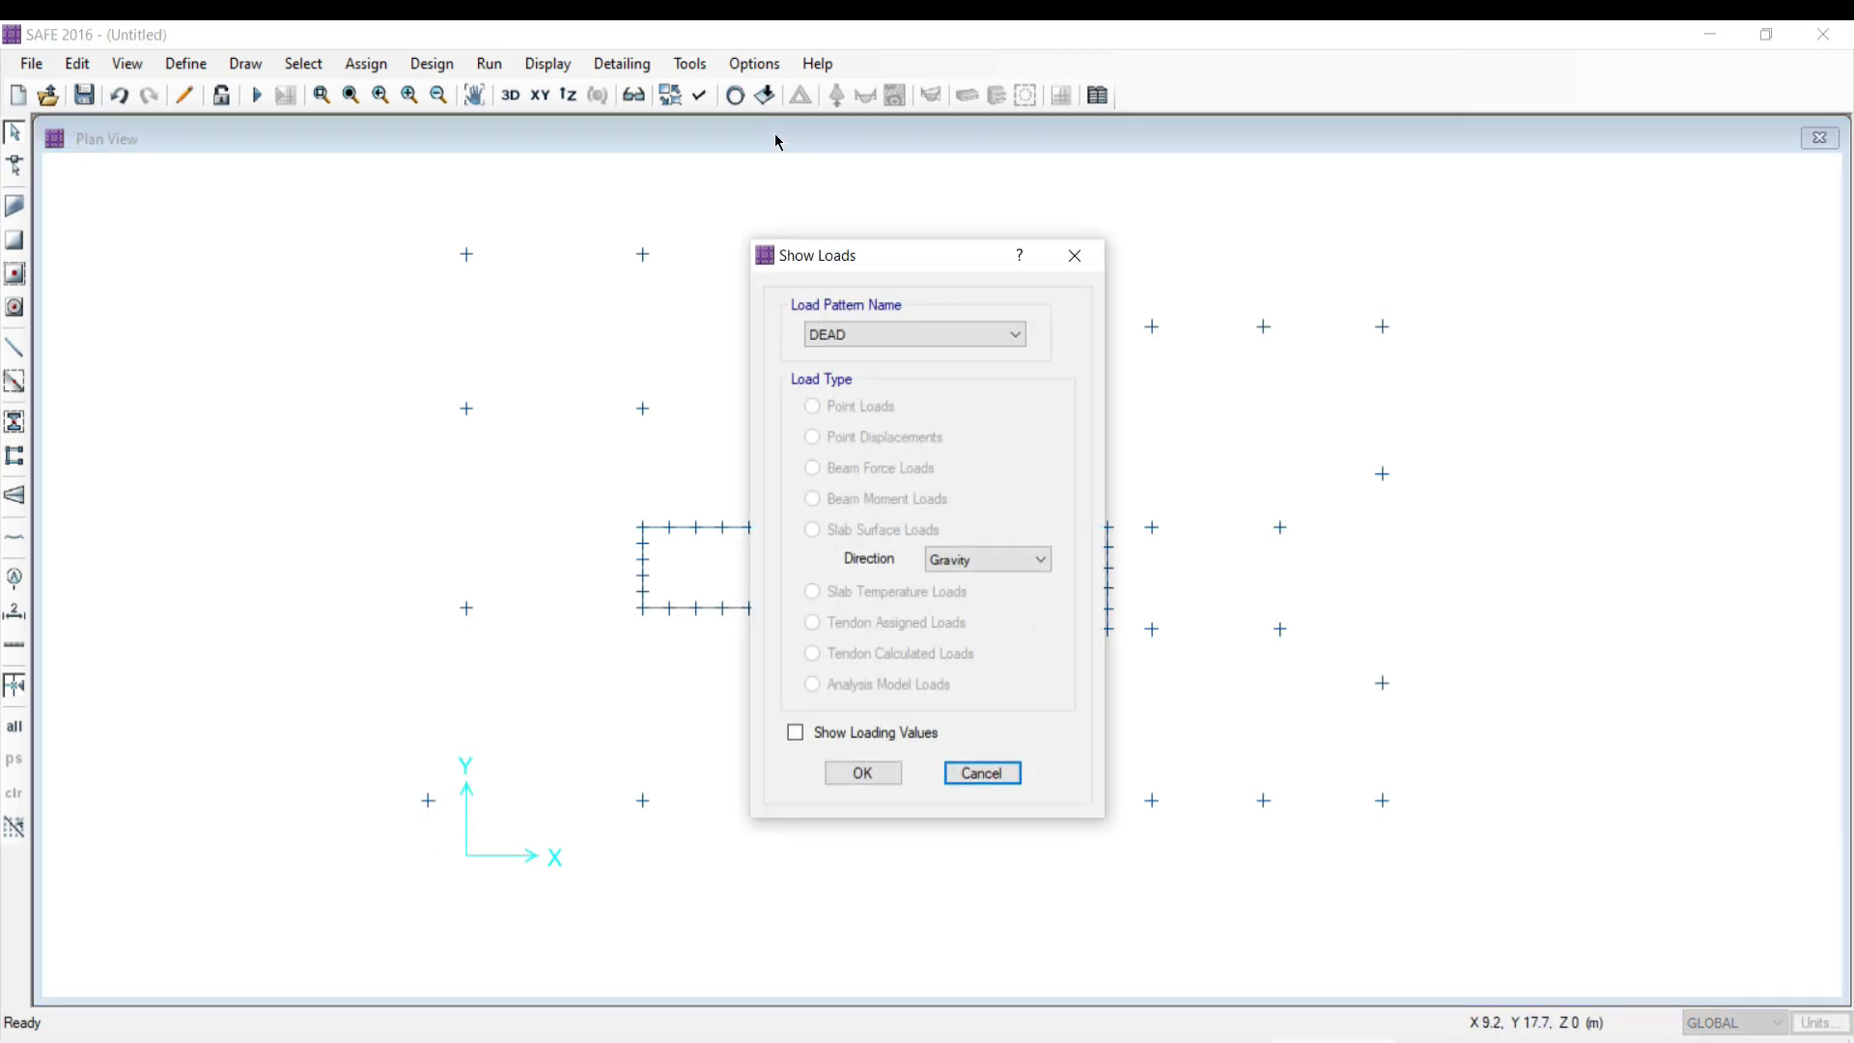
drag(872, 259, 870, 173)
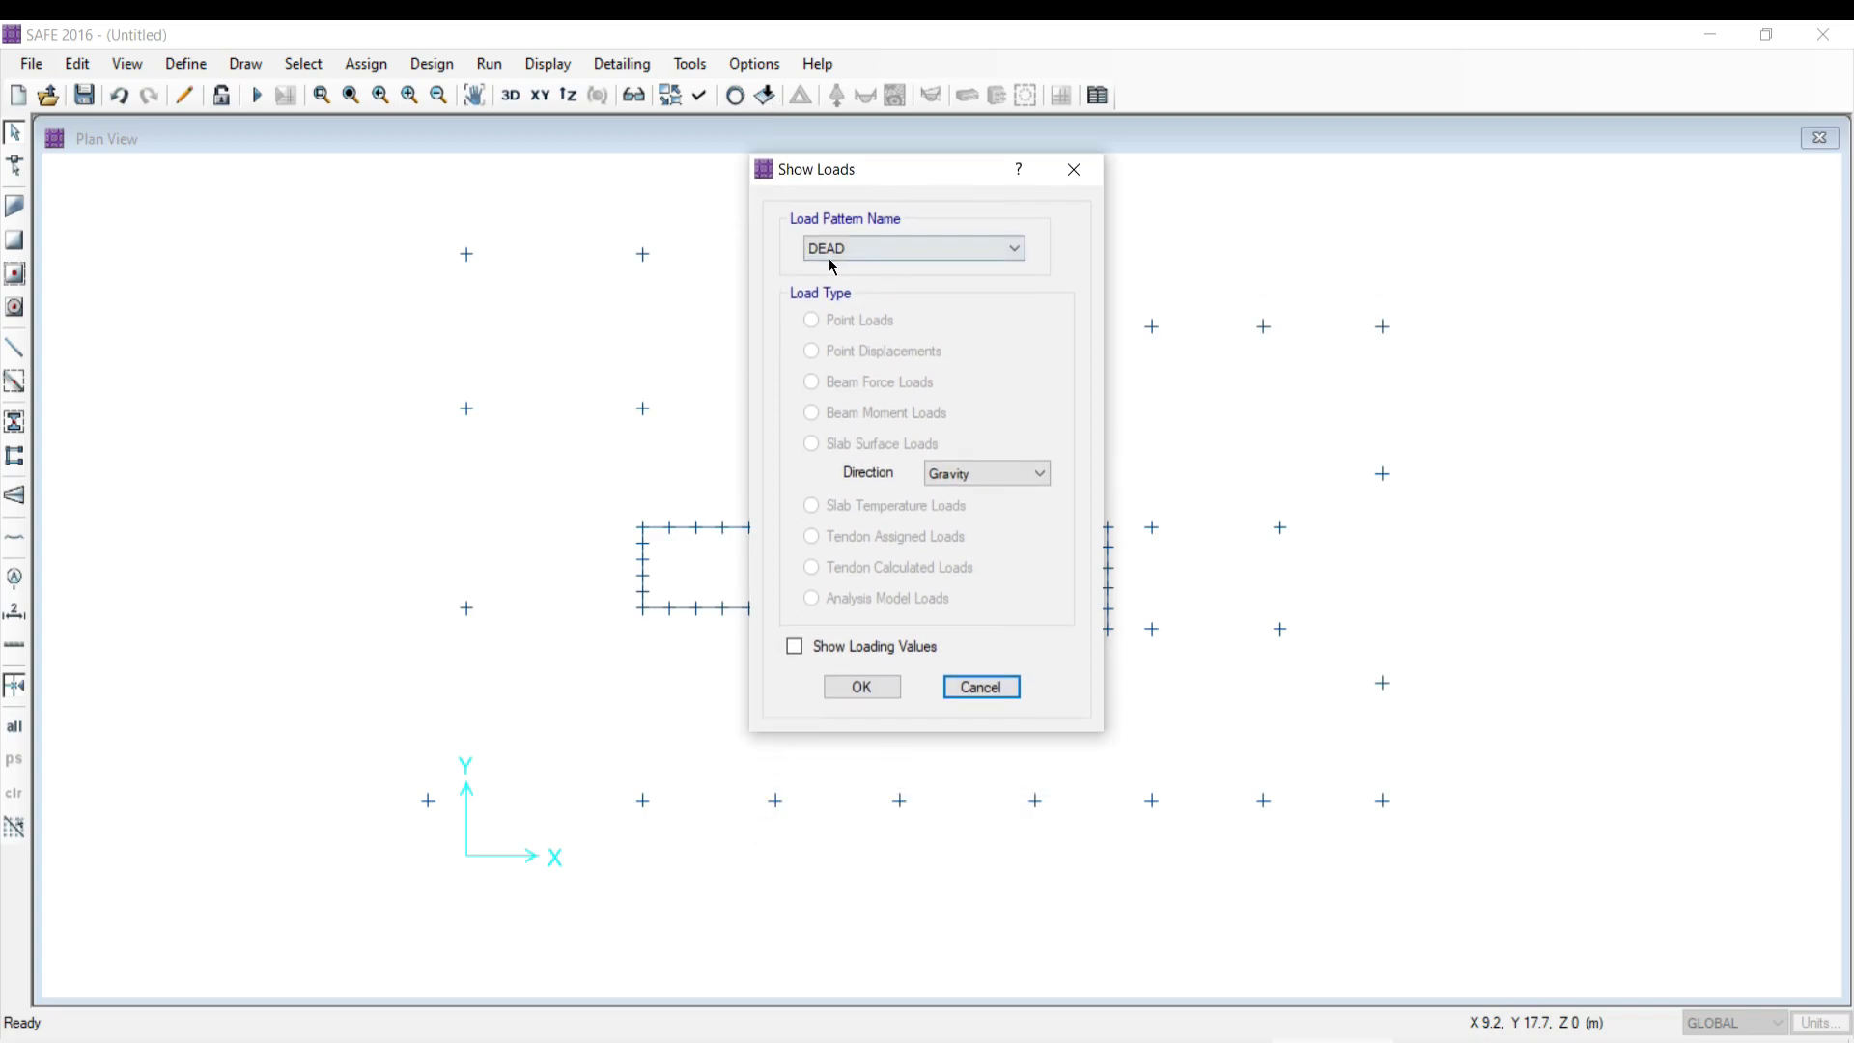
click(890, 252)
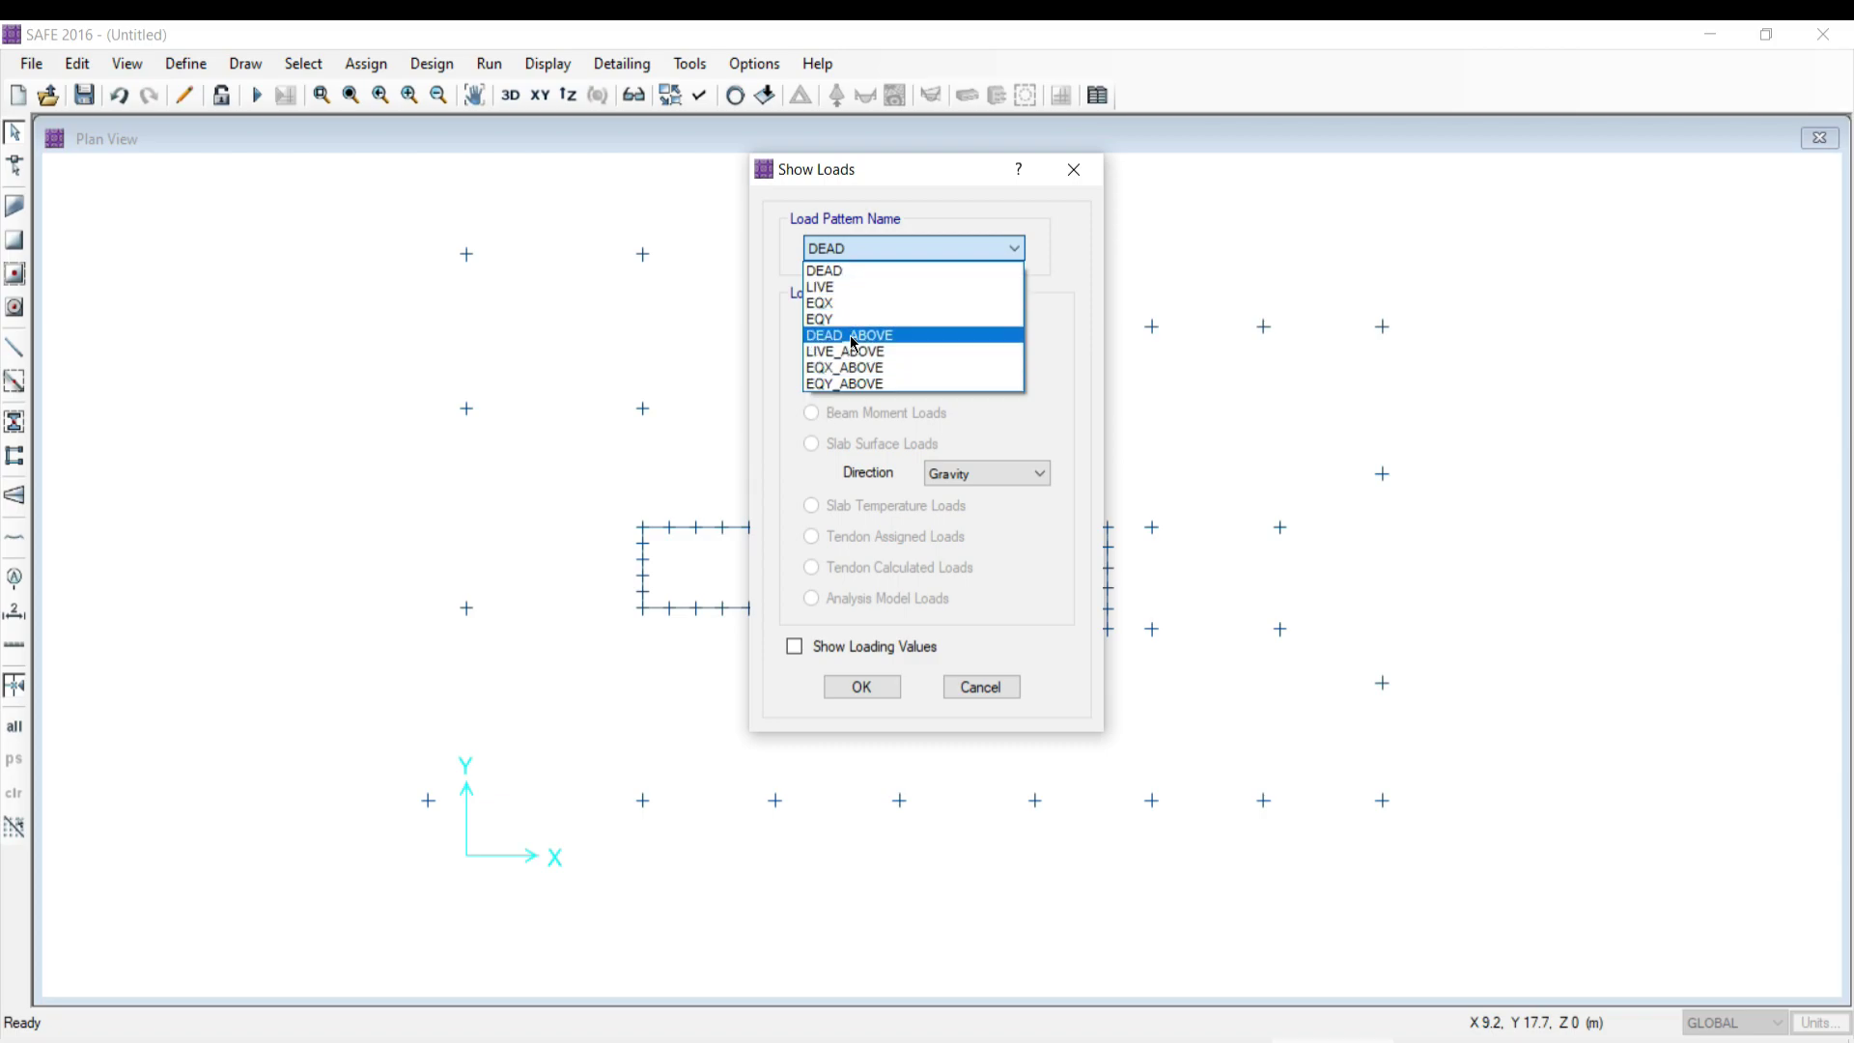
click(835, 270)
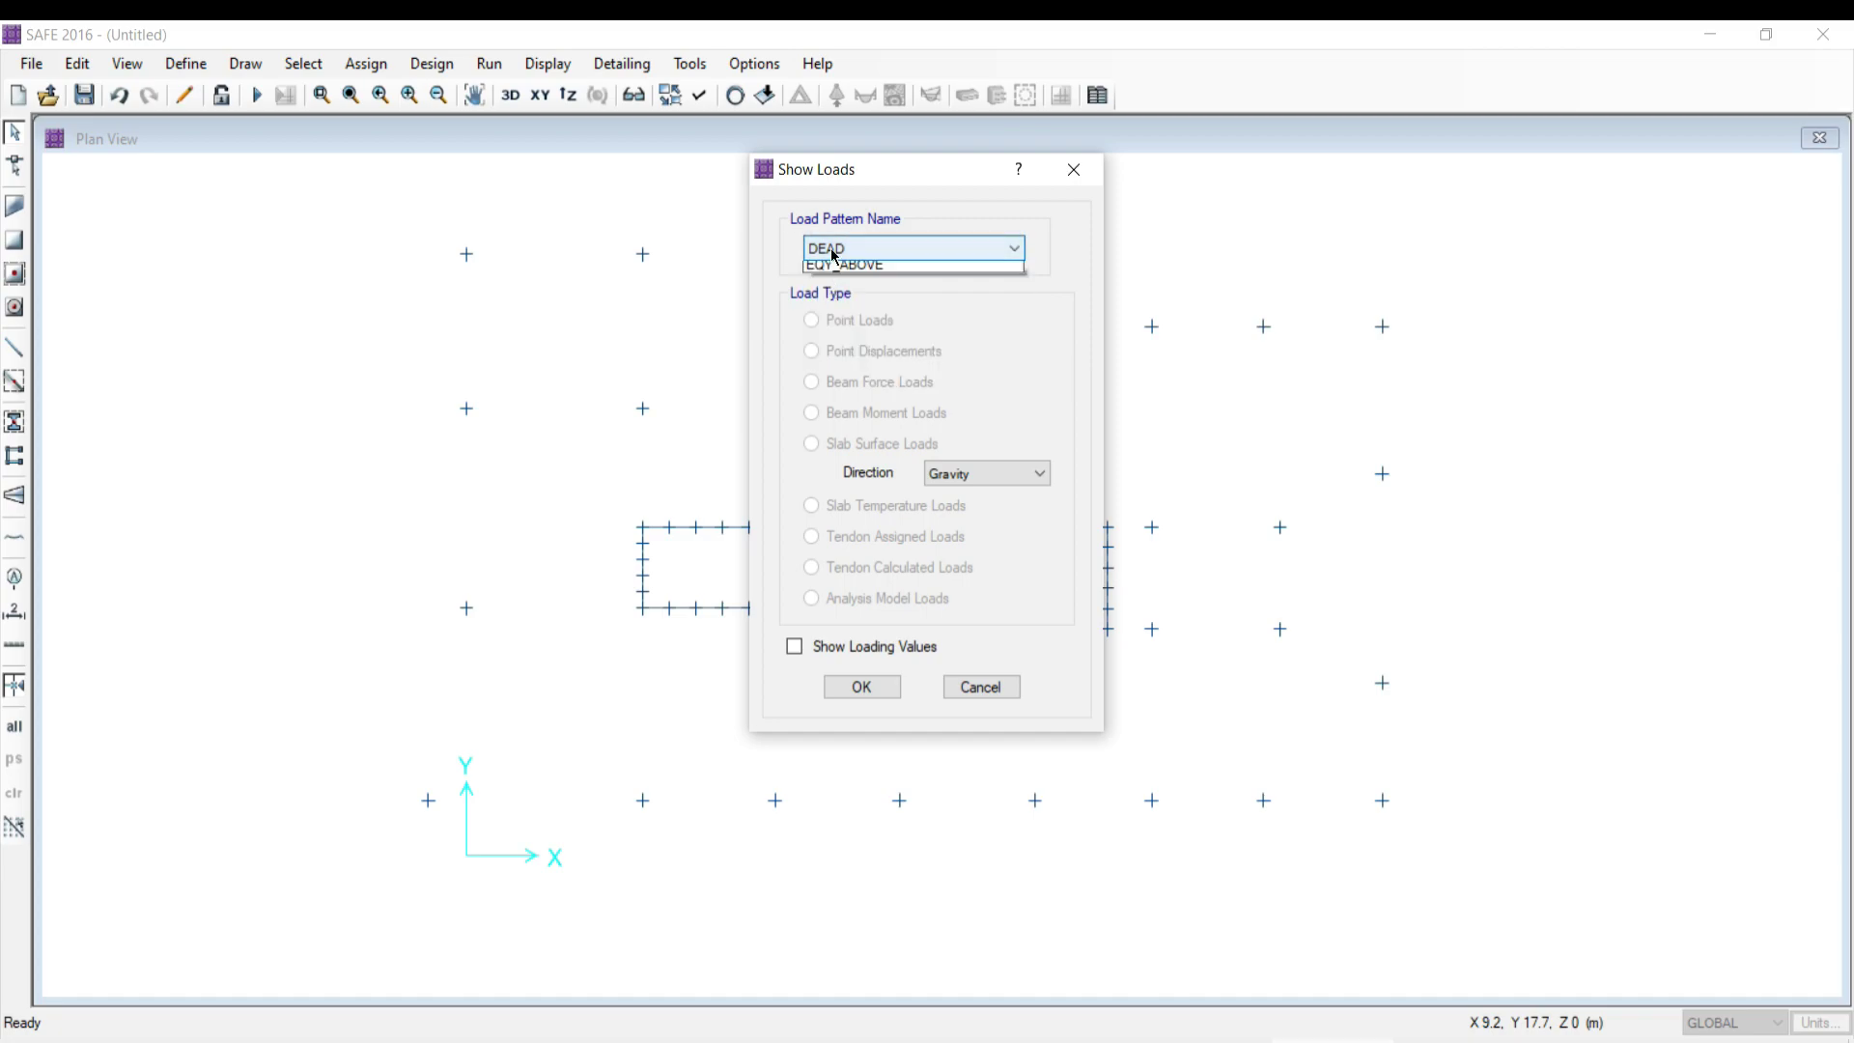
click(834, 254)
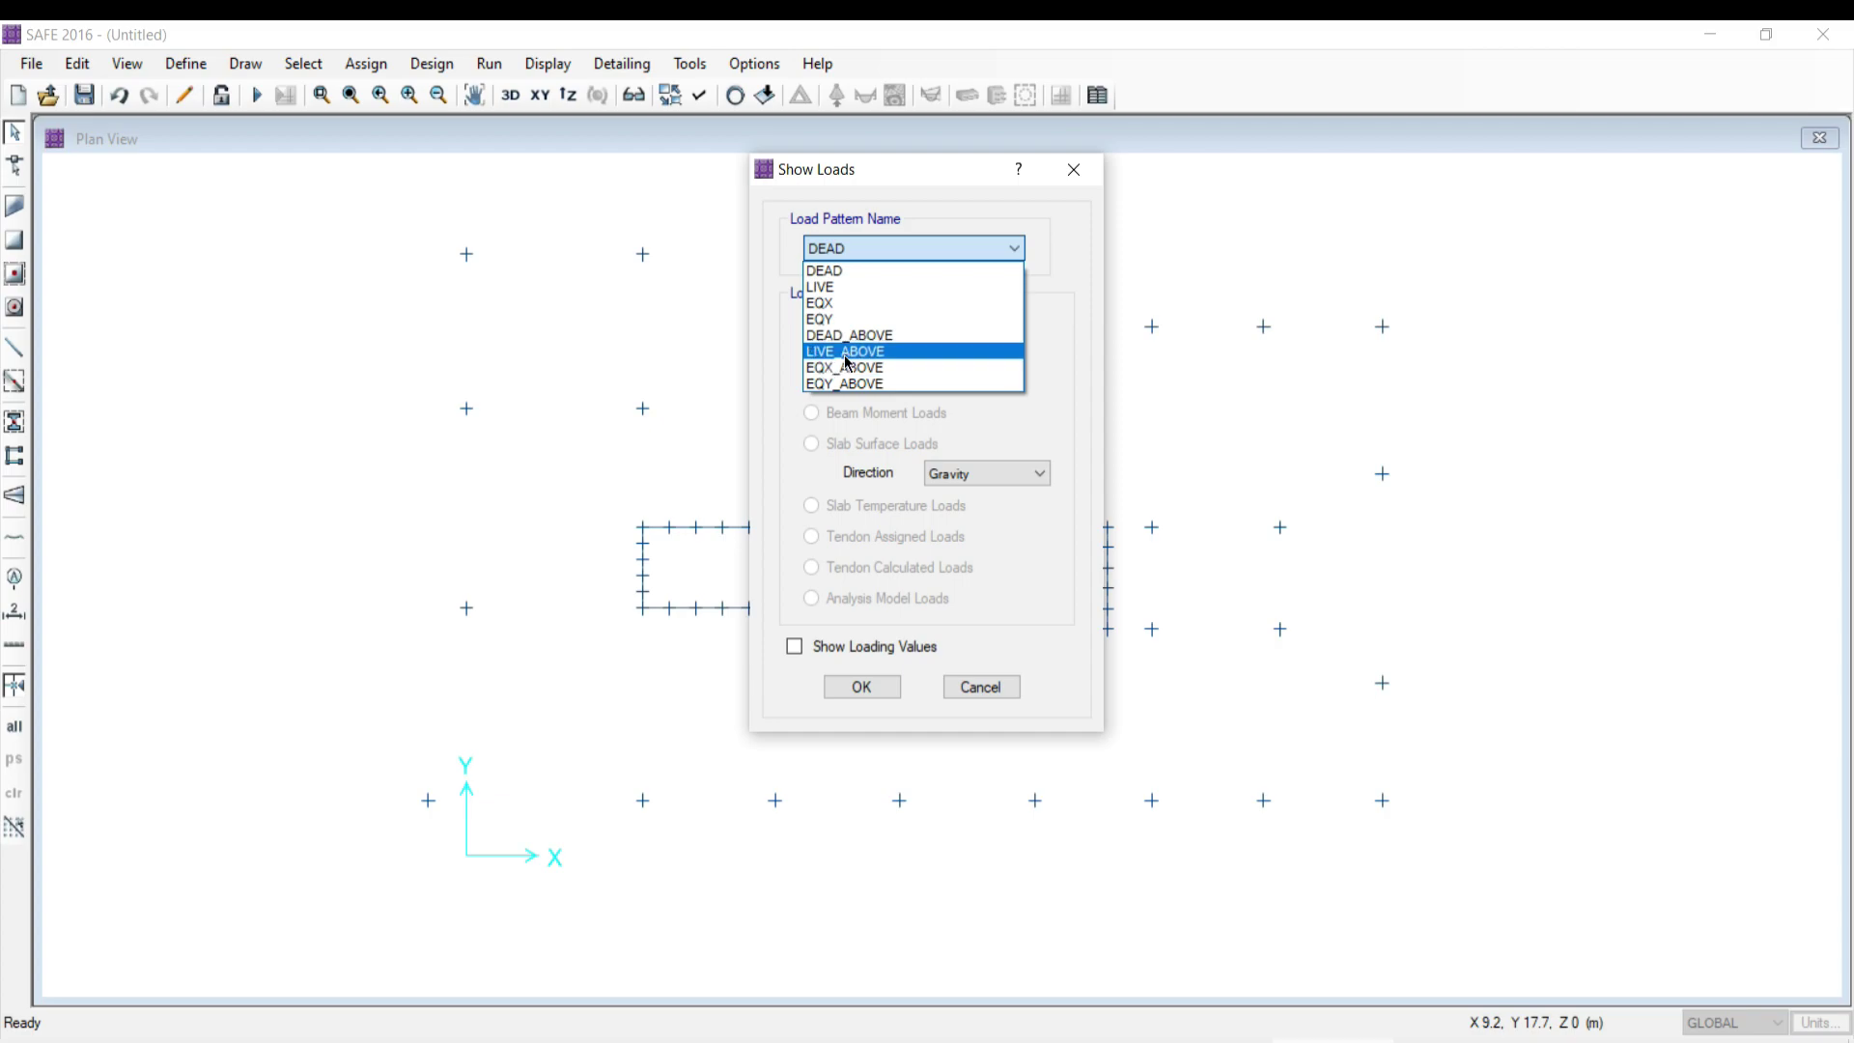
click(851, 354)
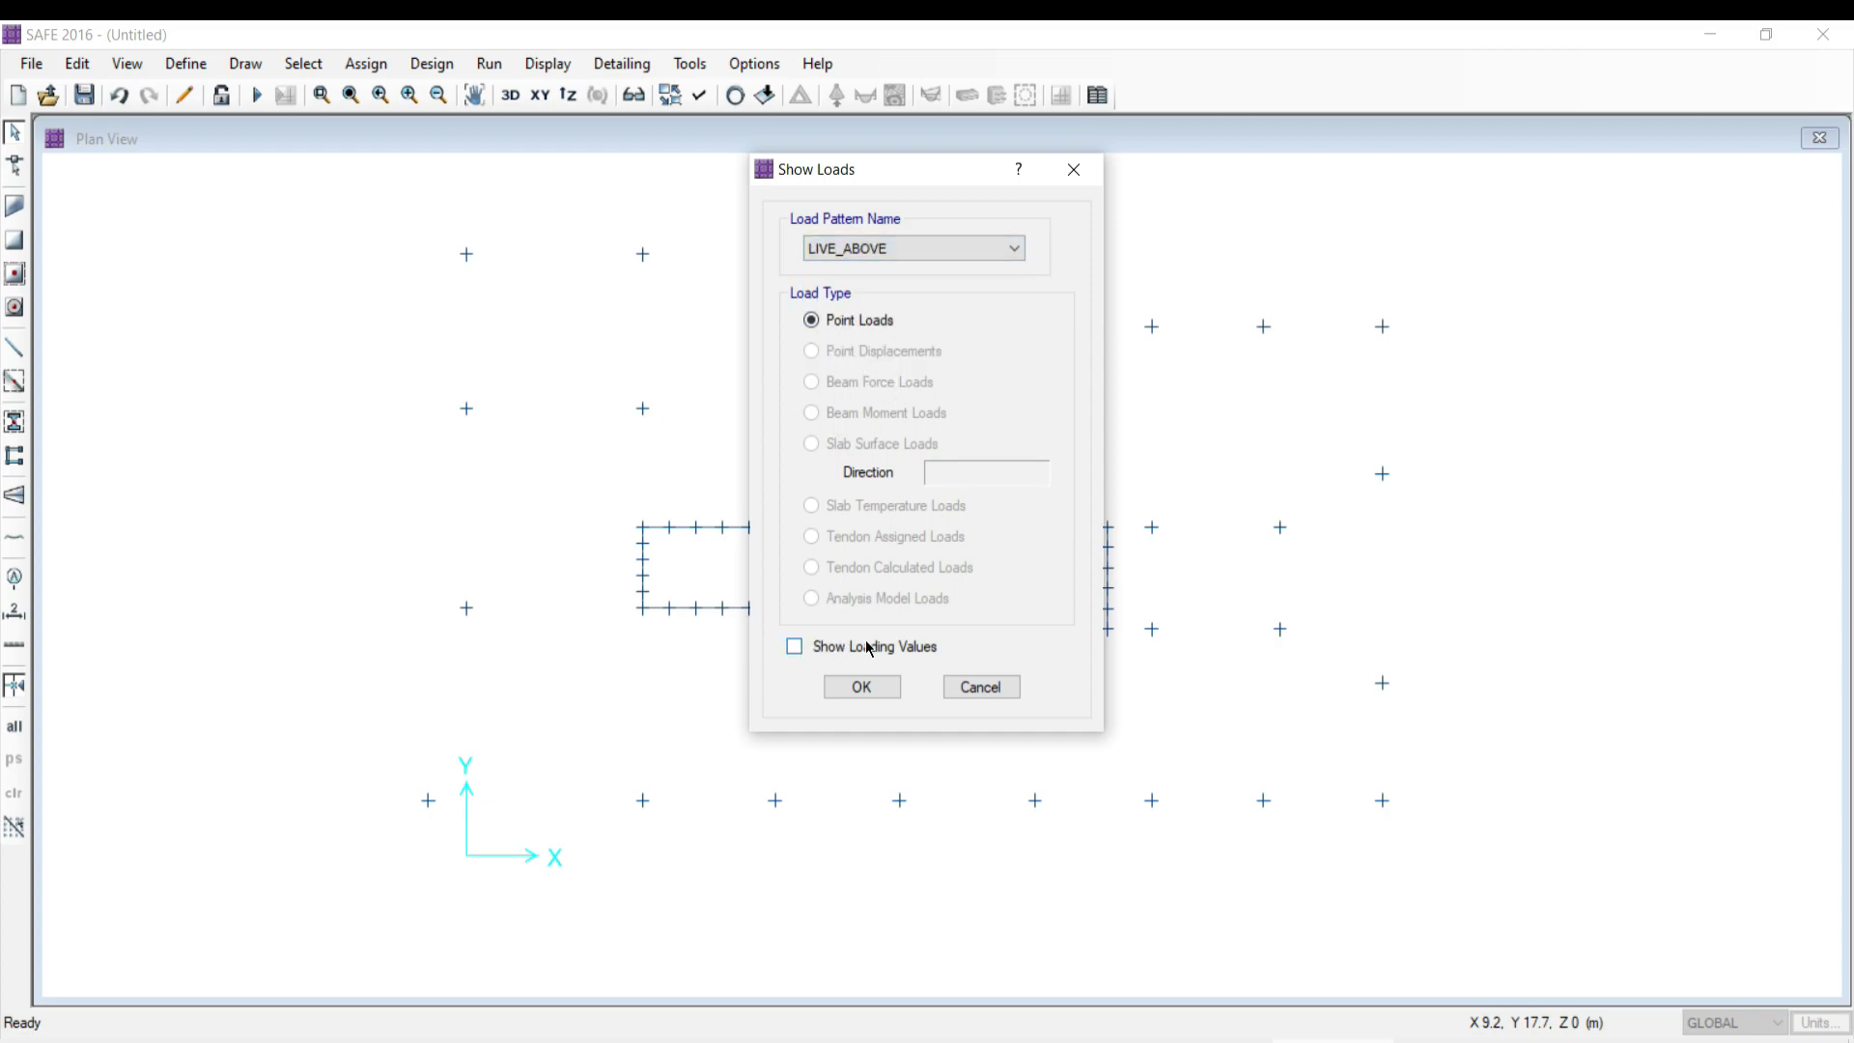
click(795, 646)
click(859, 688)
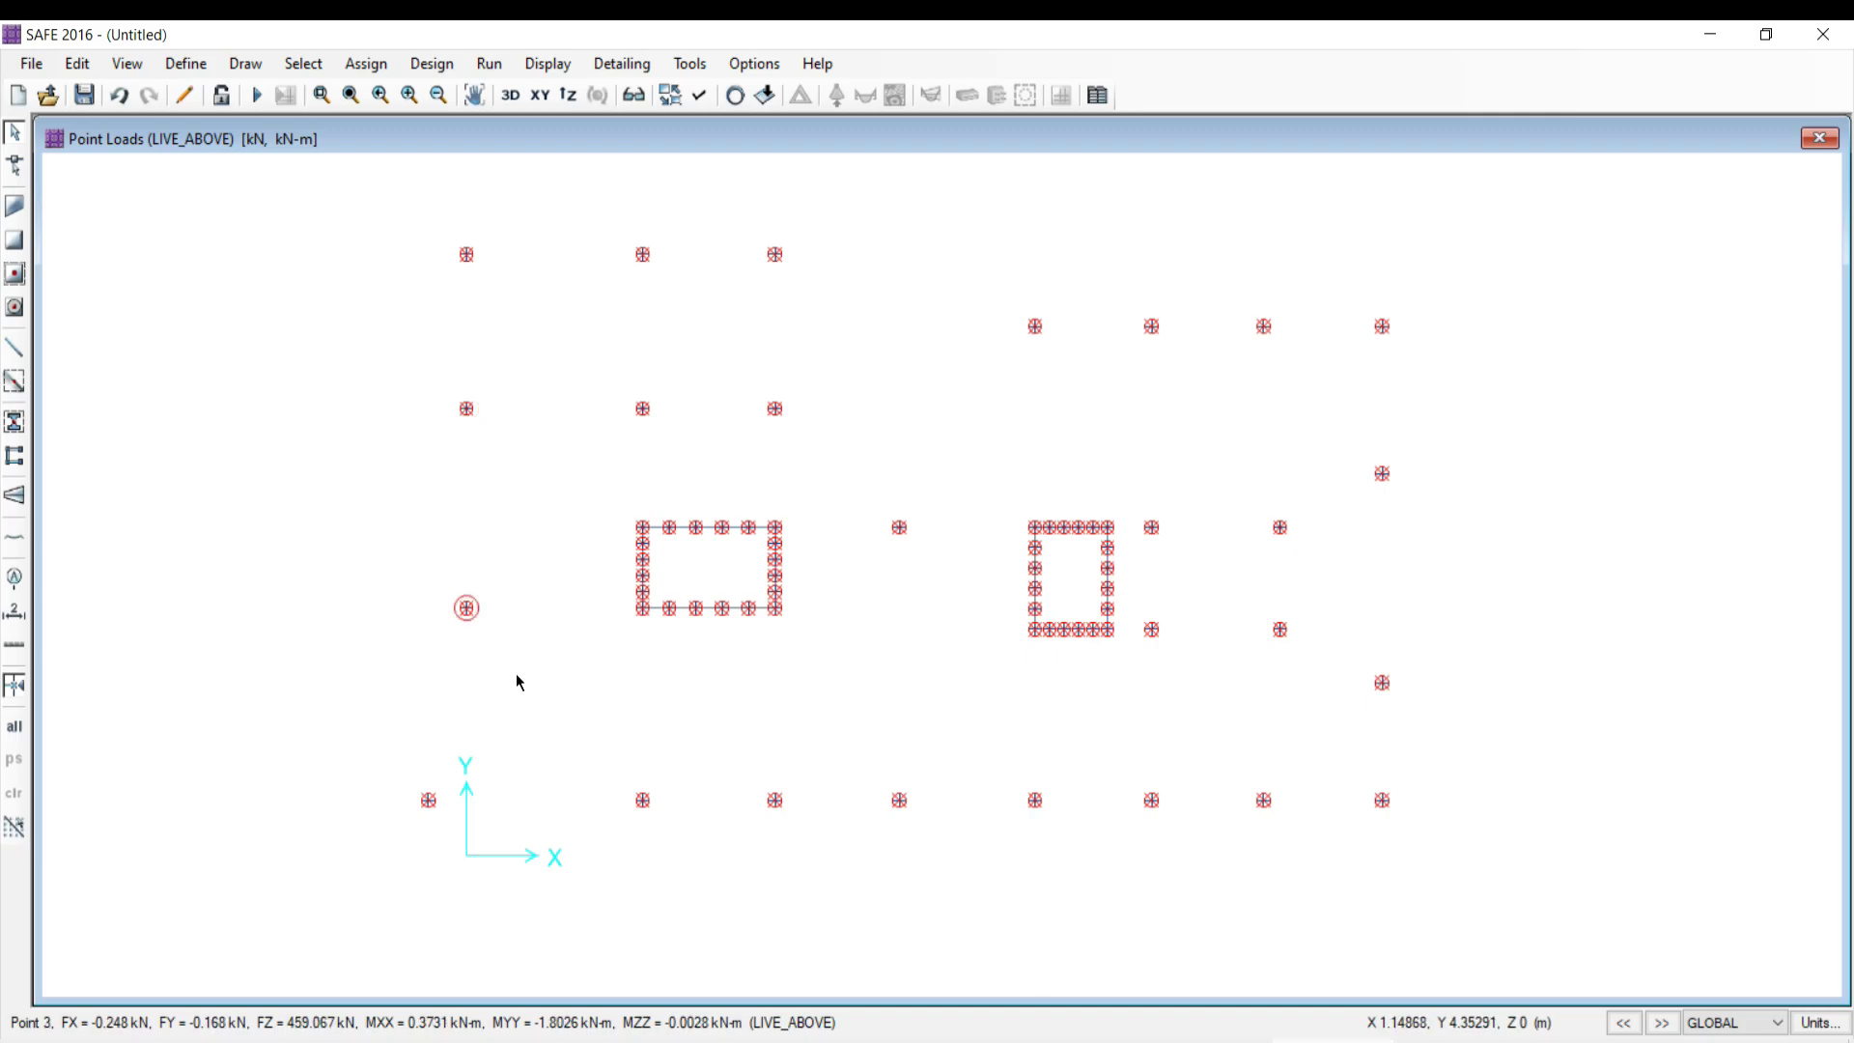
- Switch to the default 3D view and examine the LIVE_ABOVE load values at the corner point nearest the origin
click(511, 96)
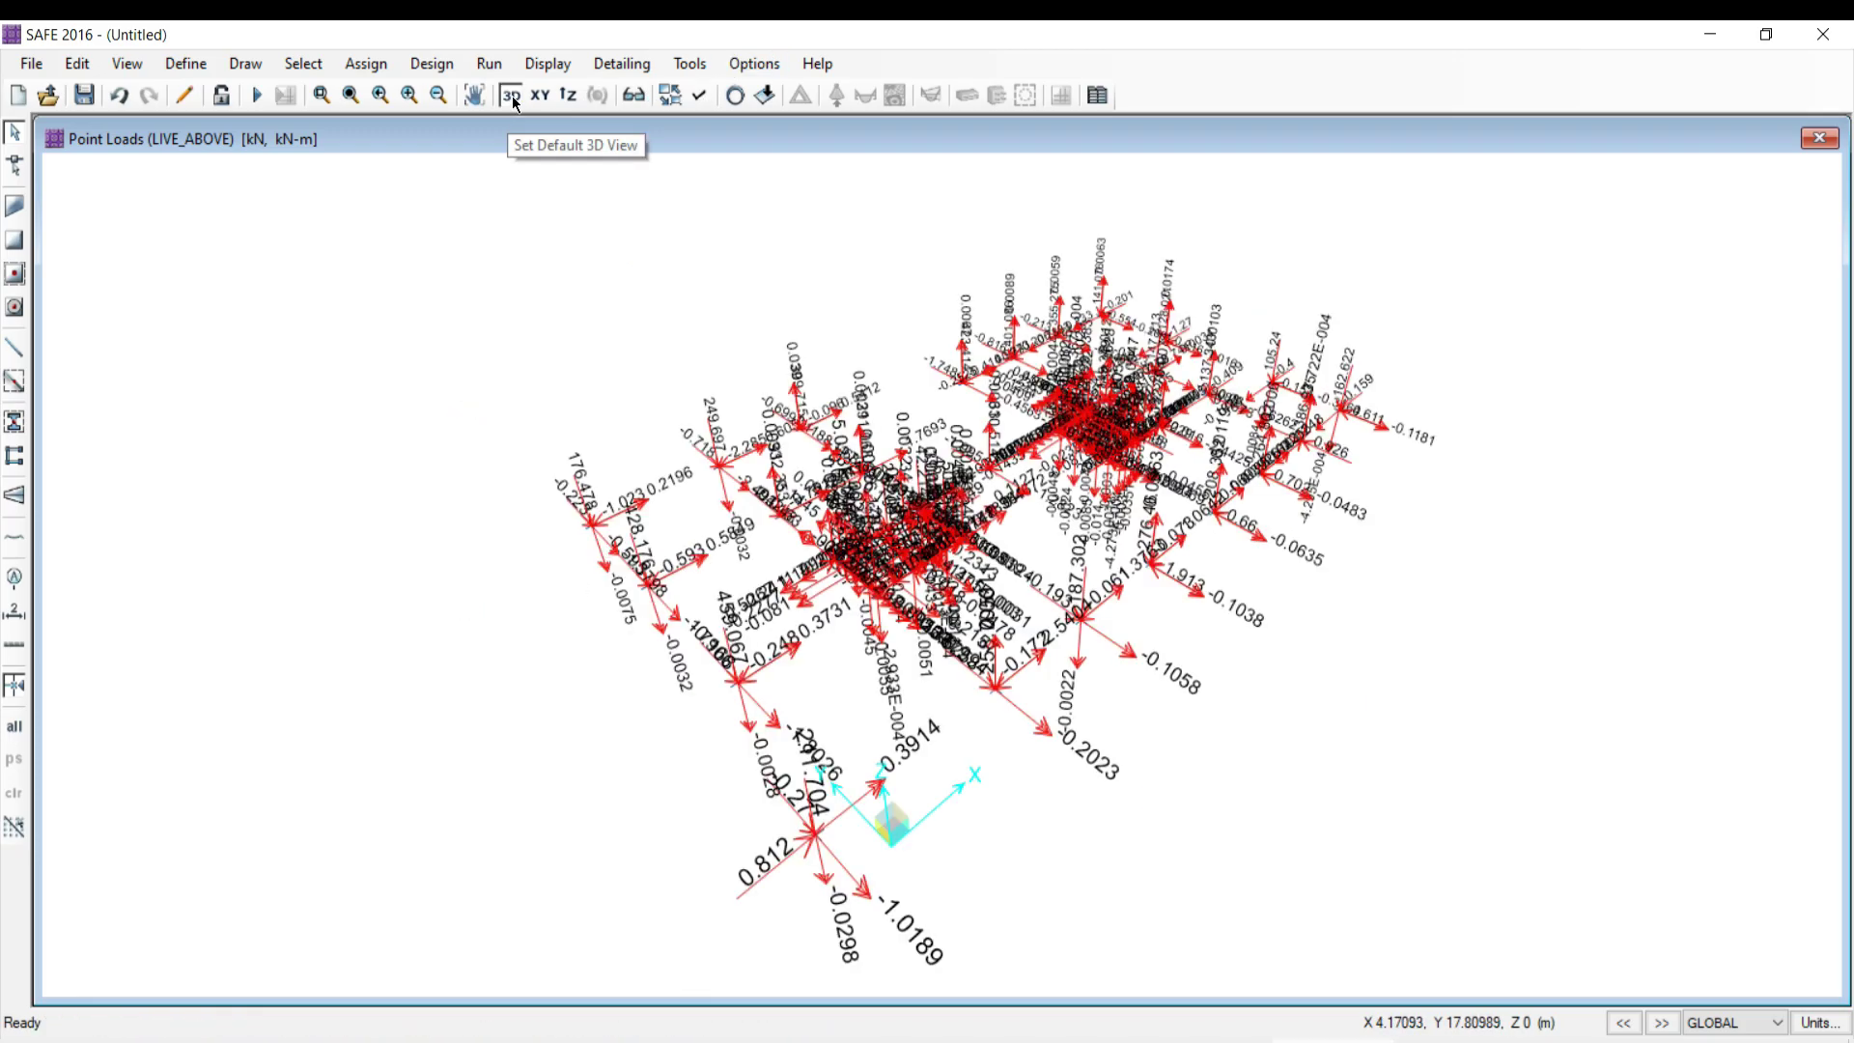
middle_drag(772, 676, 918, 455)
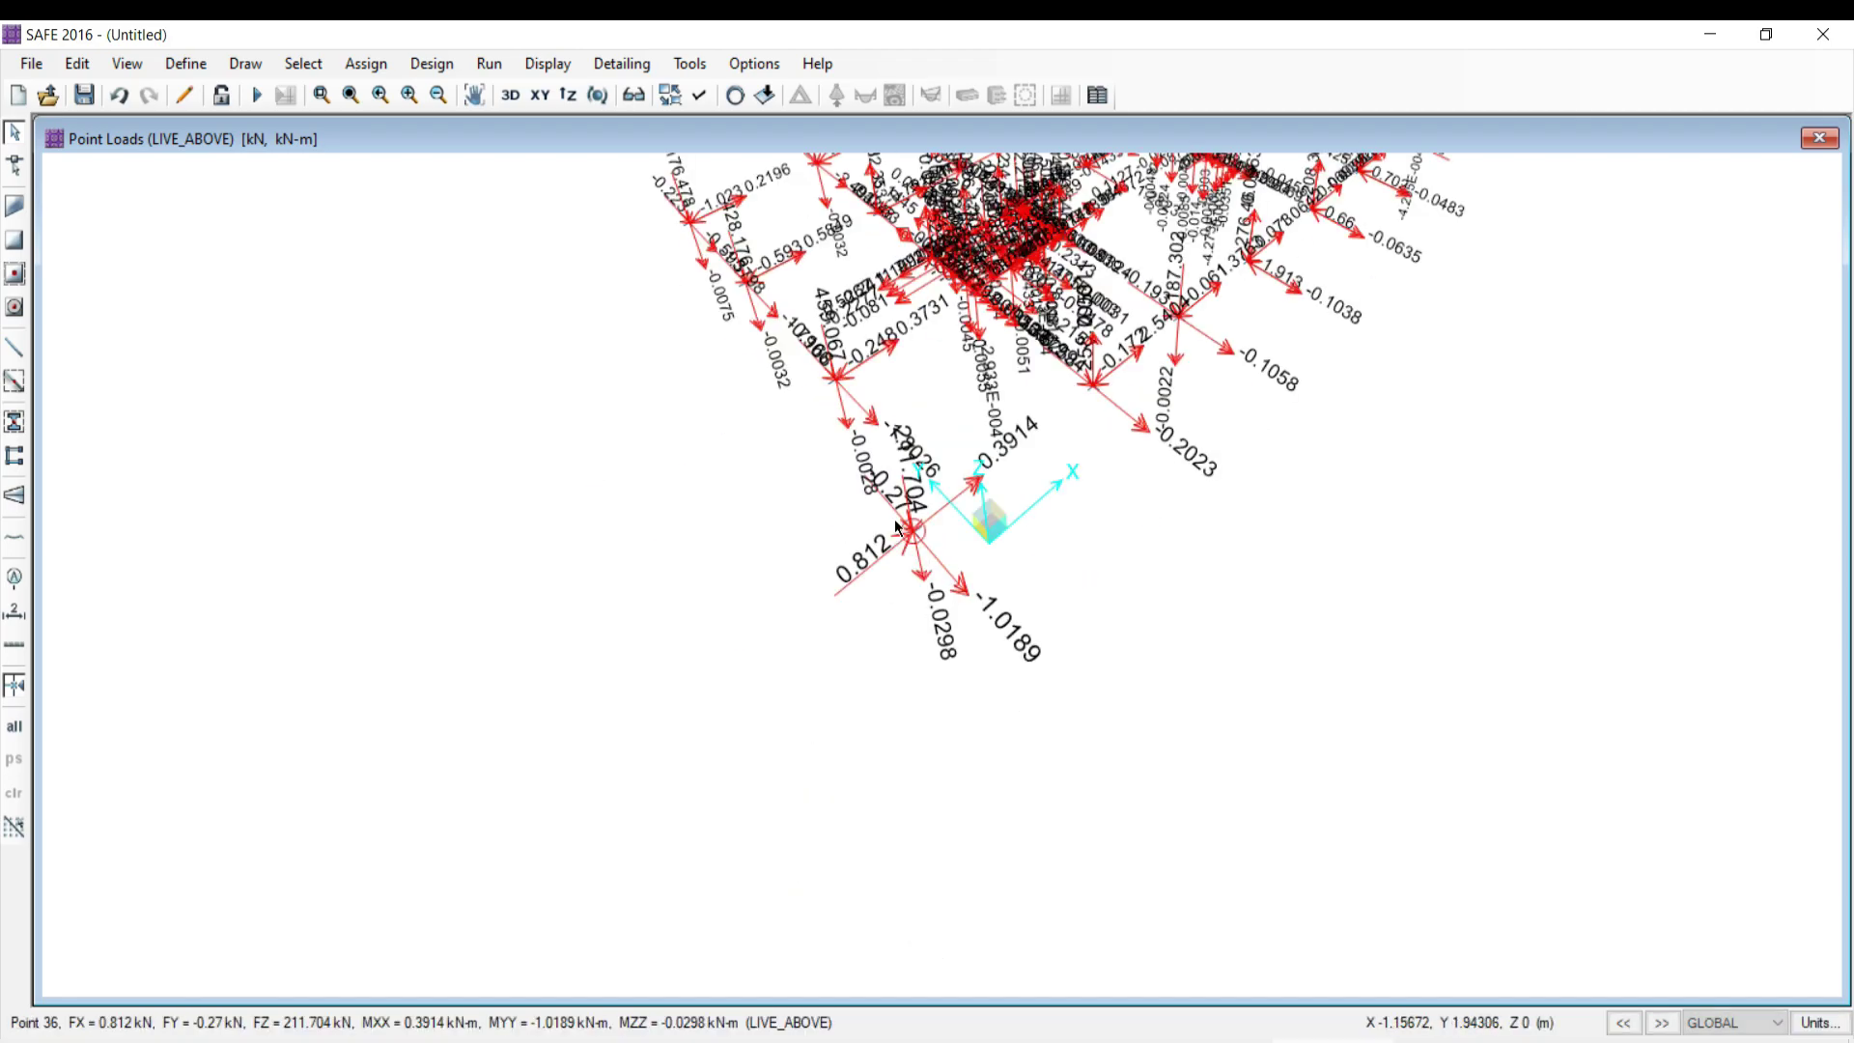
scroll(913, 544, up, 2)
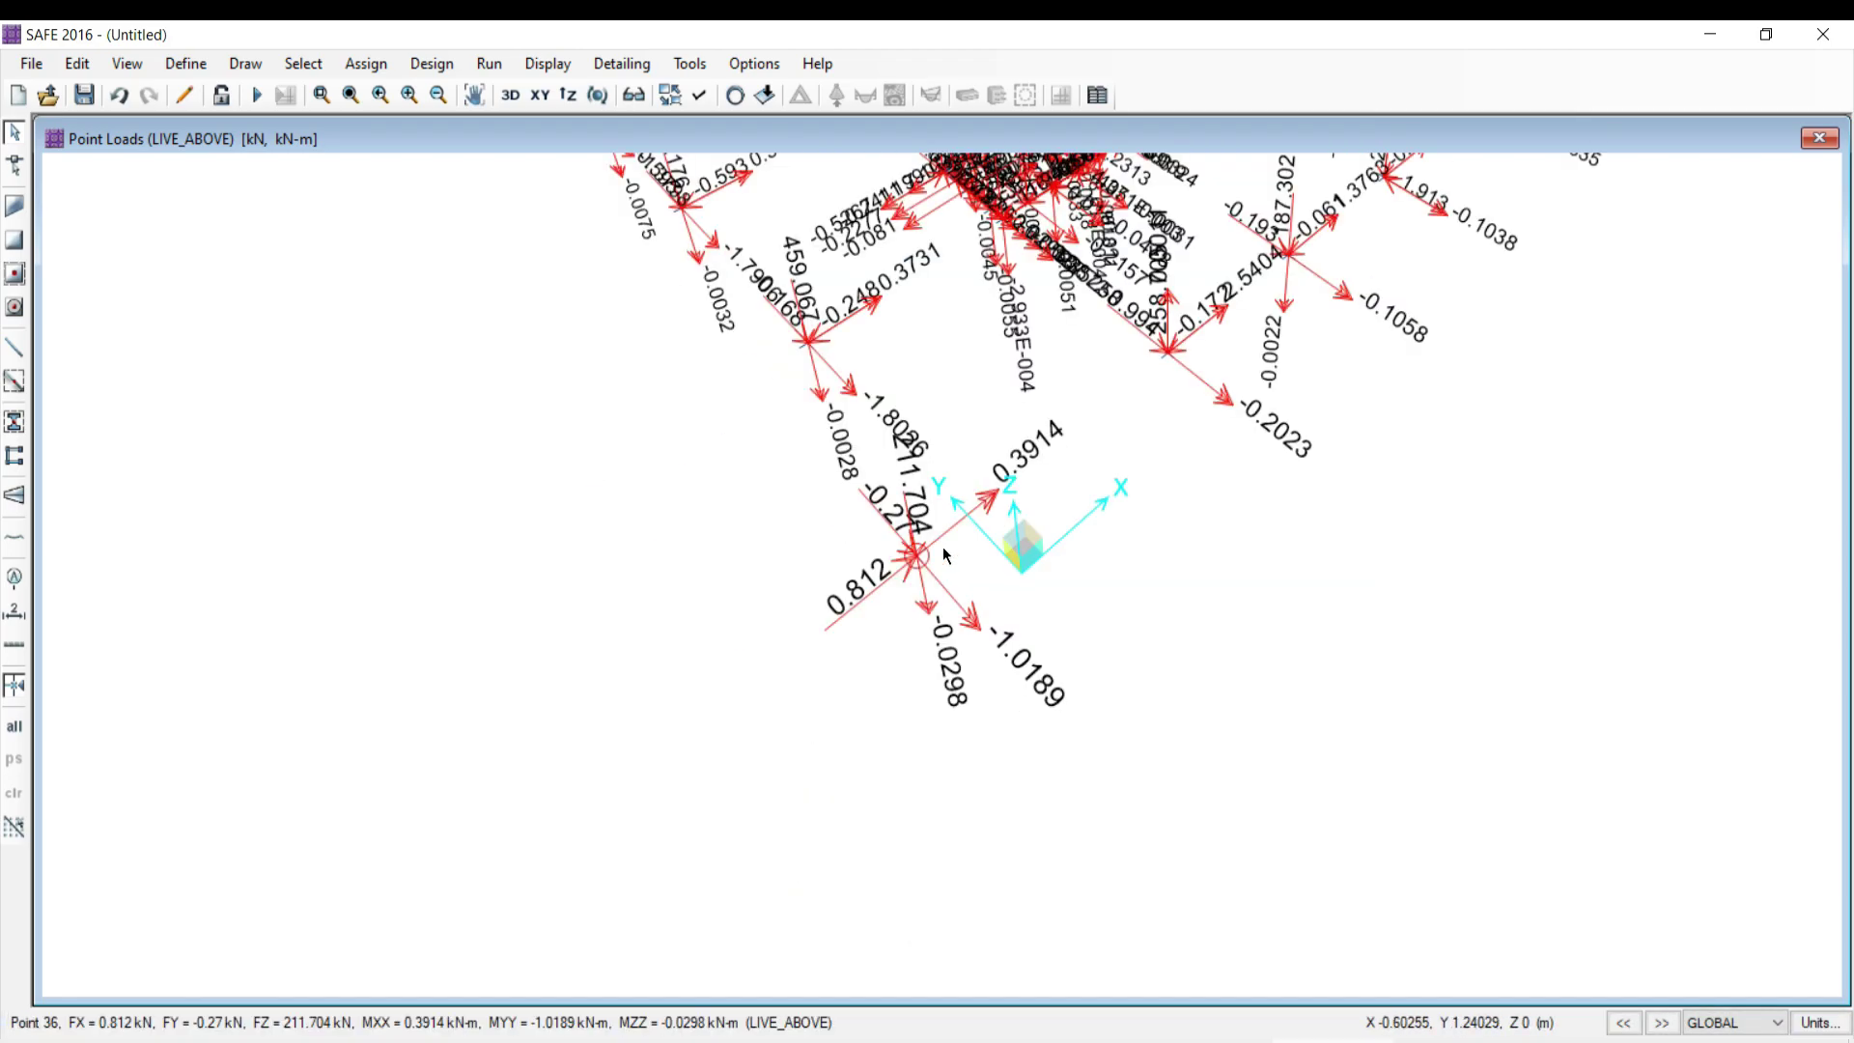
middle_drag(945, 509, 801, 599)
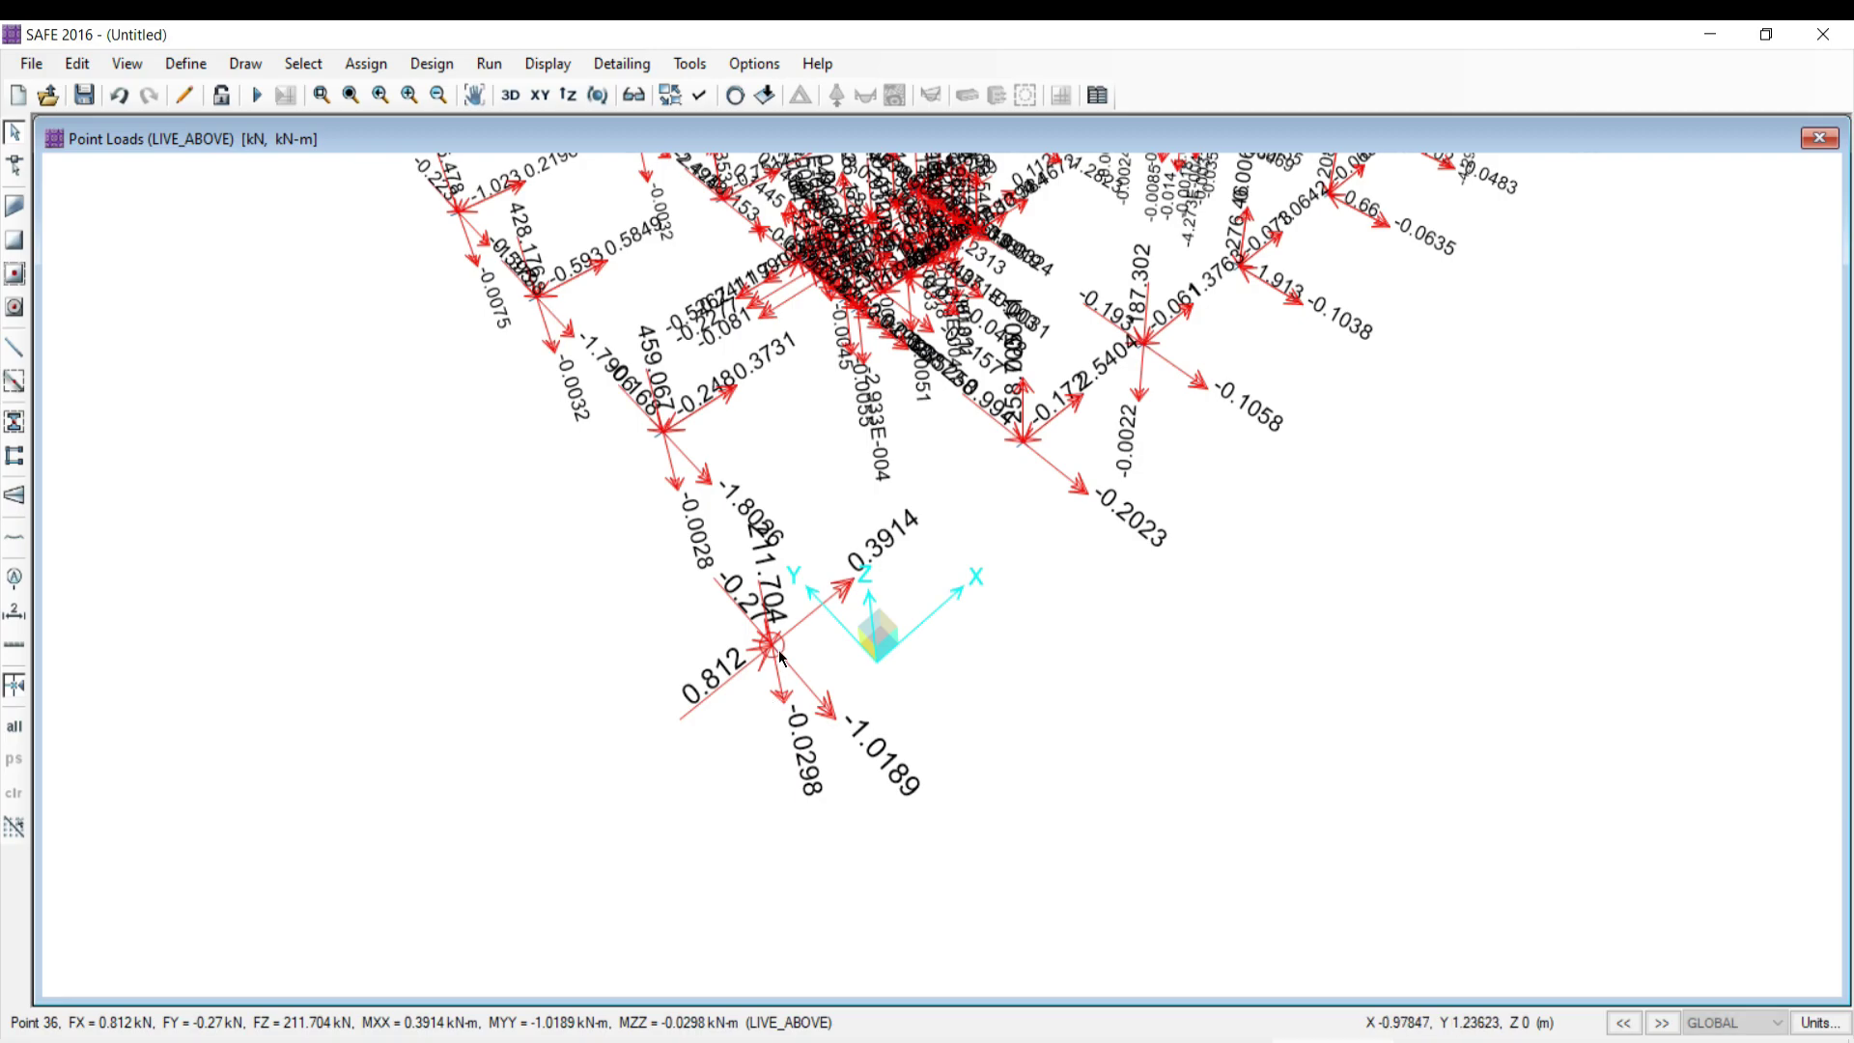
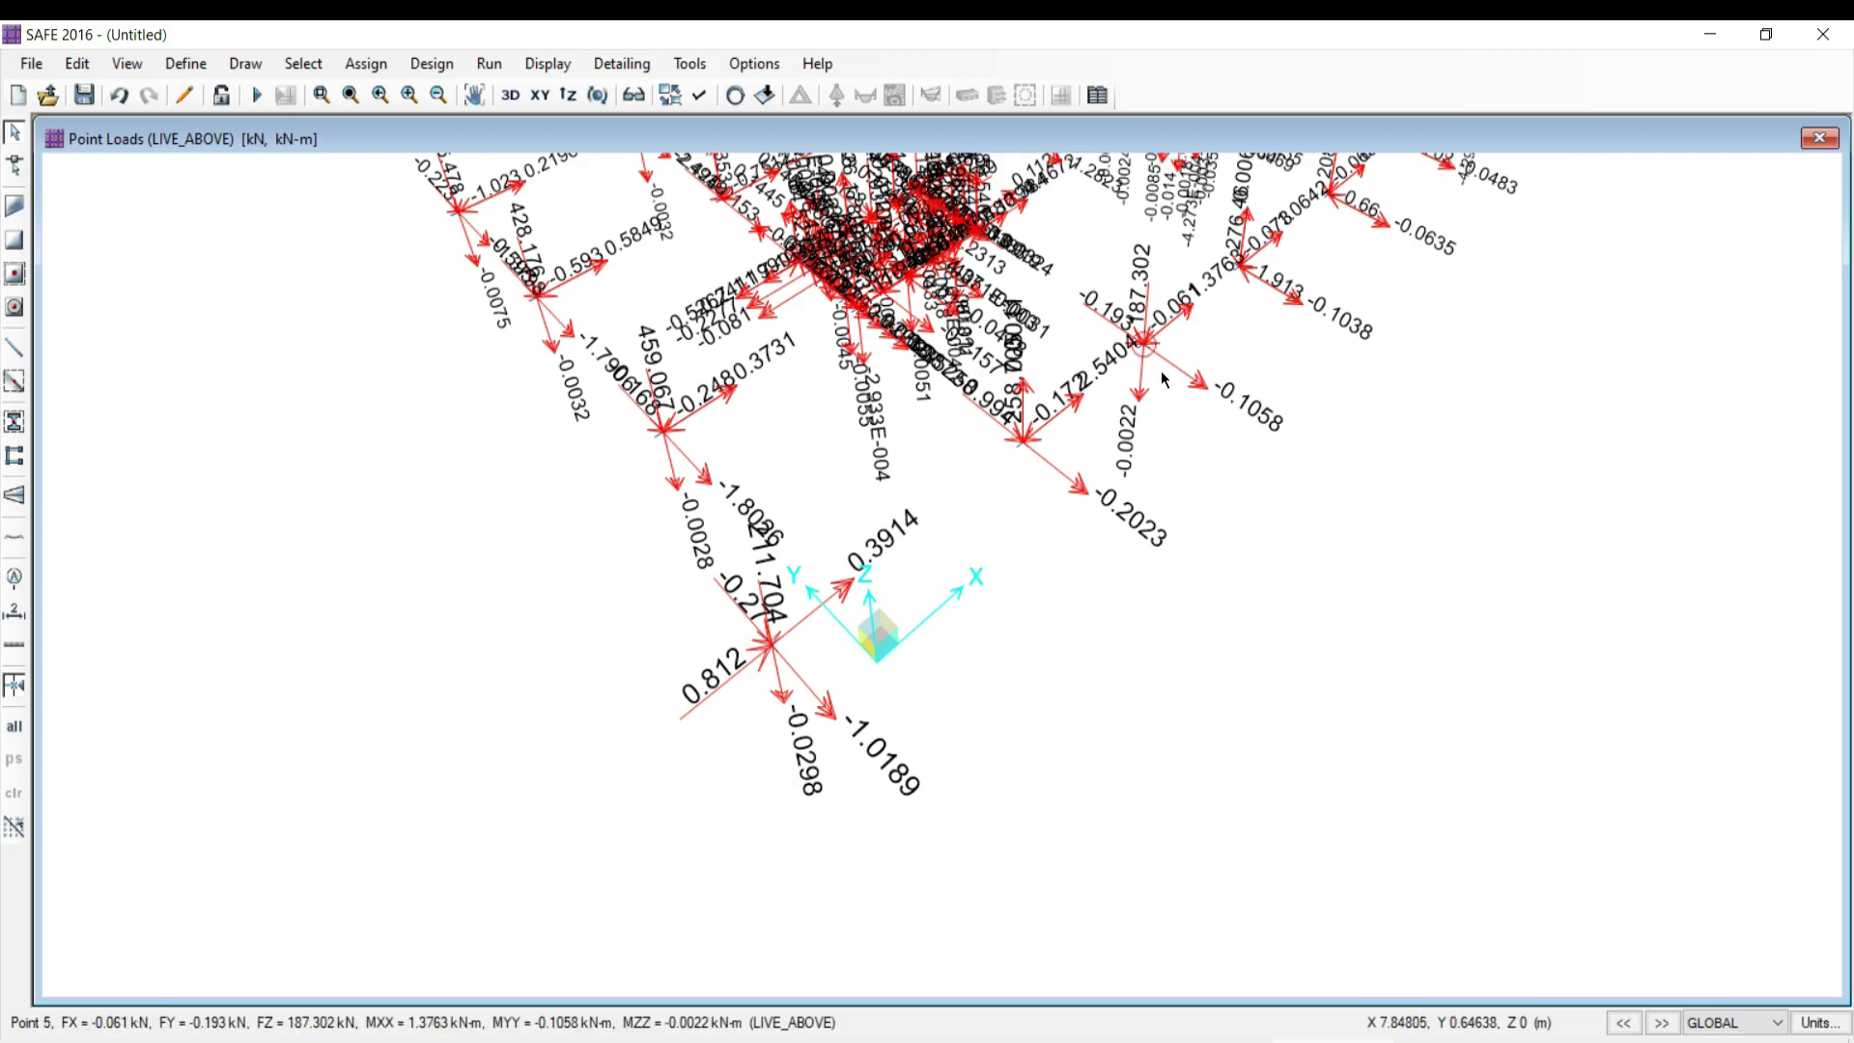
middle_drag(1023, 441, 848, 572)
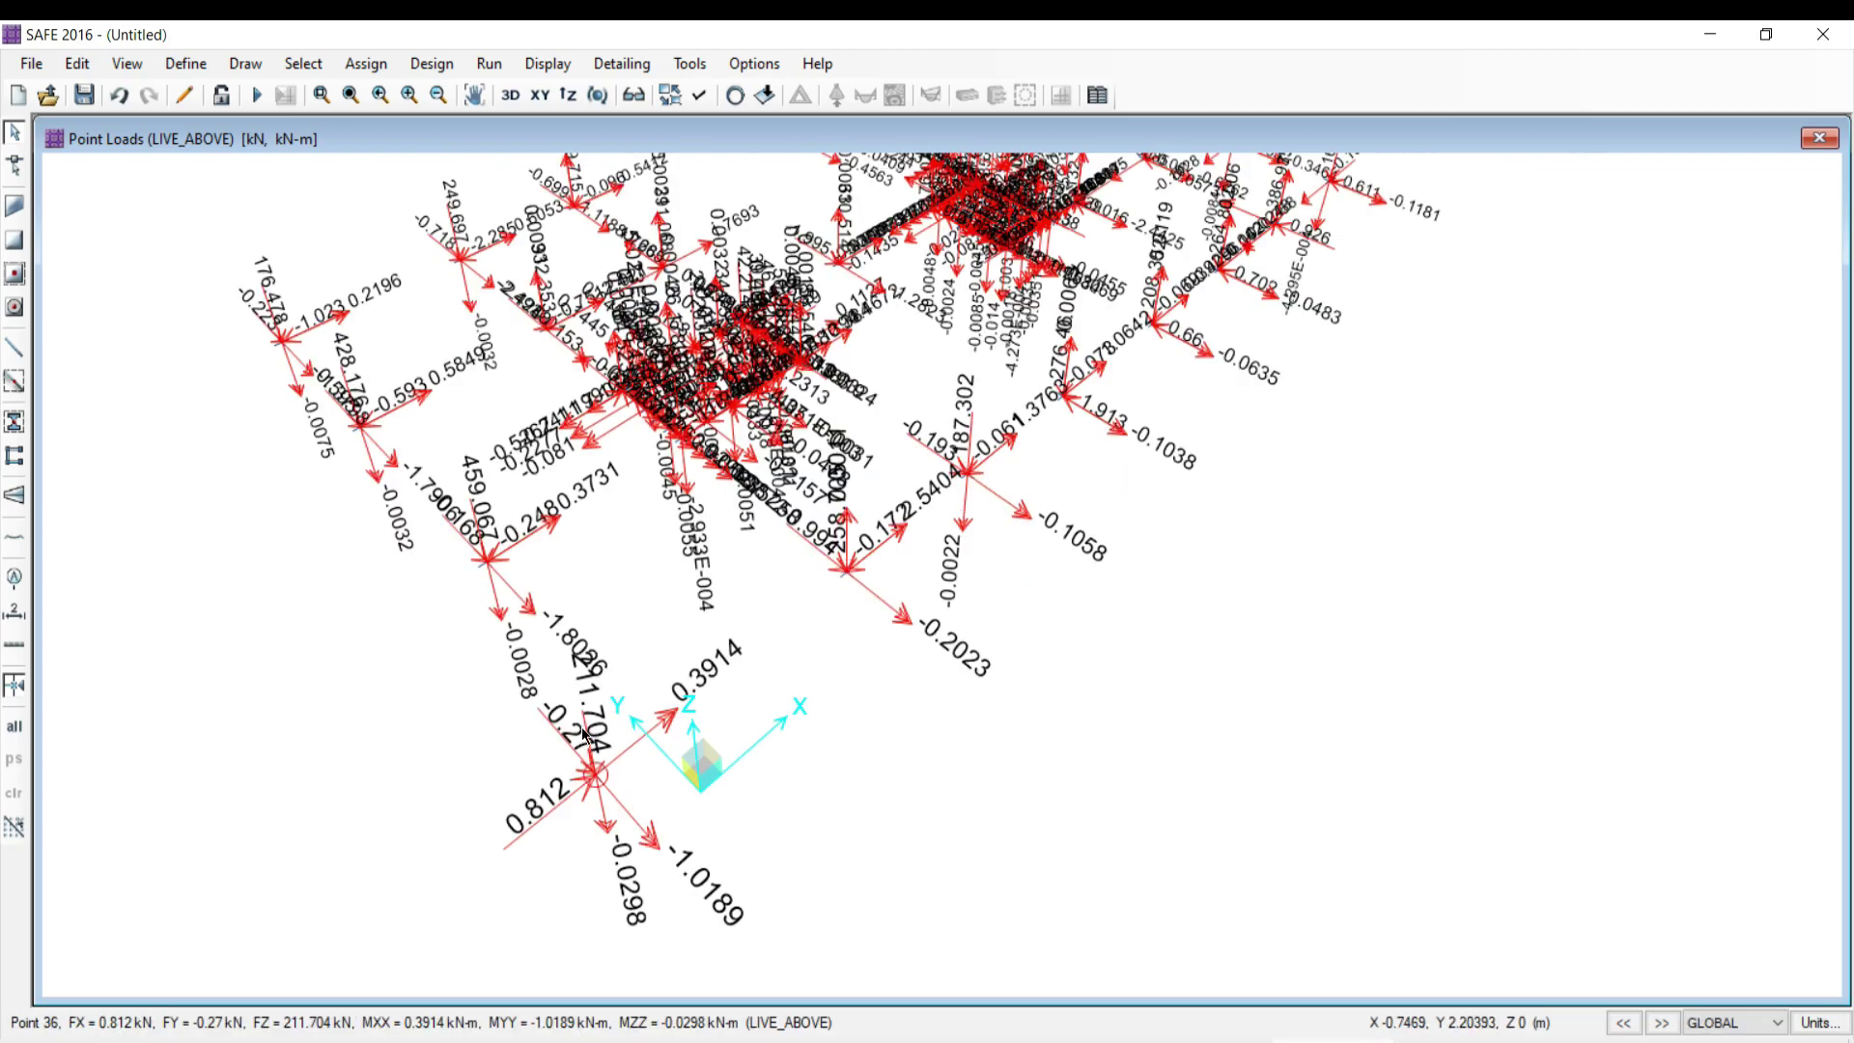
scroll(792, 570, up, 1)
middle_drag(734, 541, 773, 610)
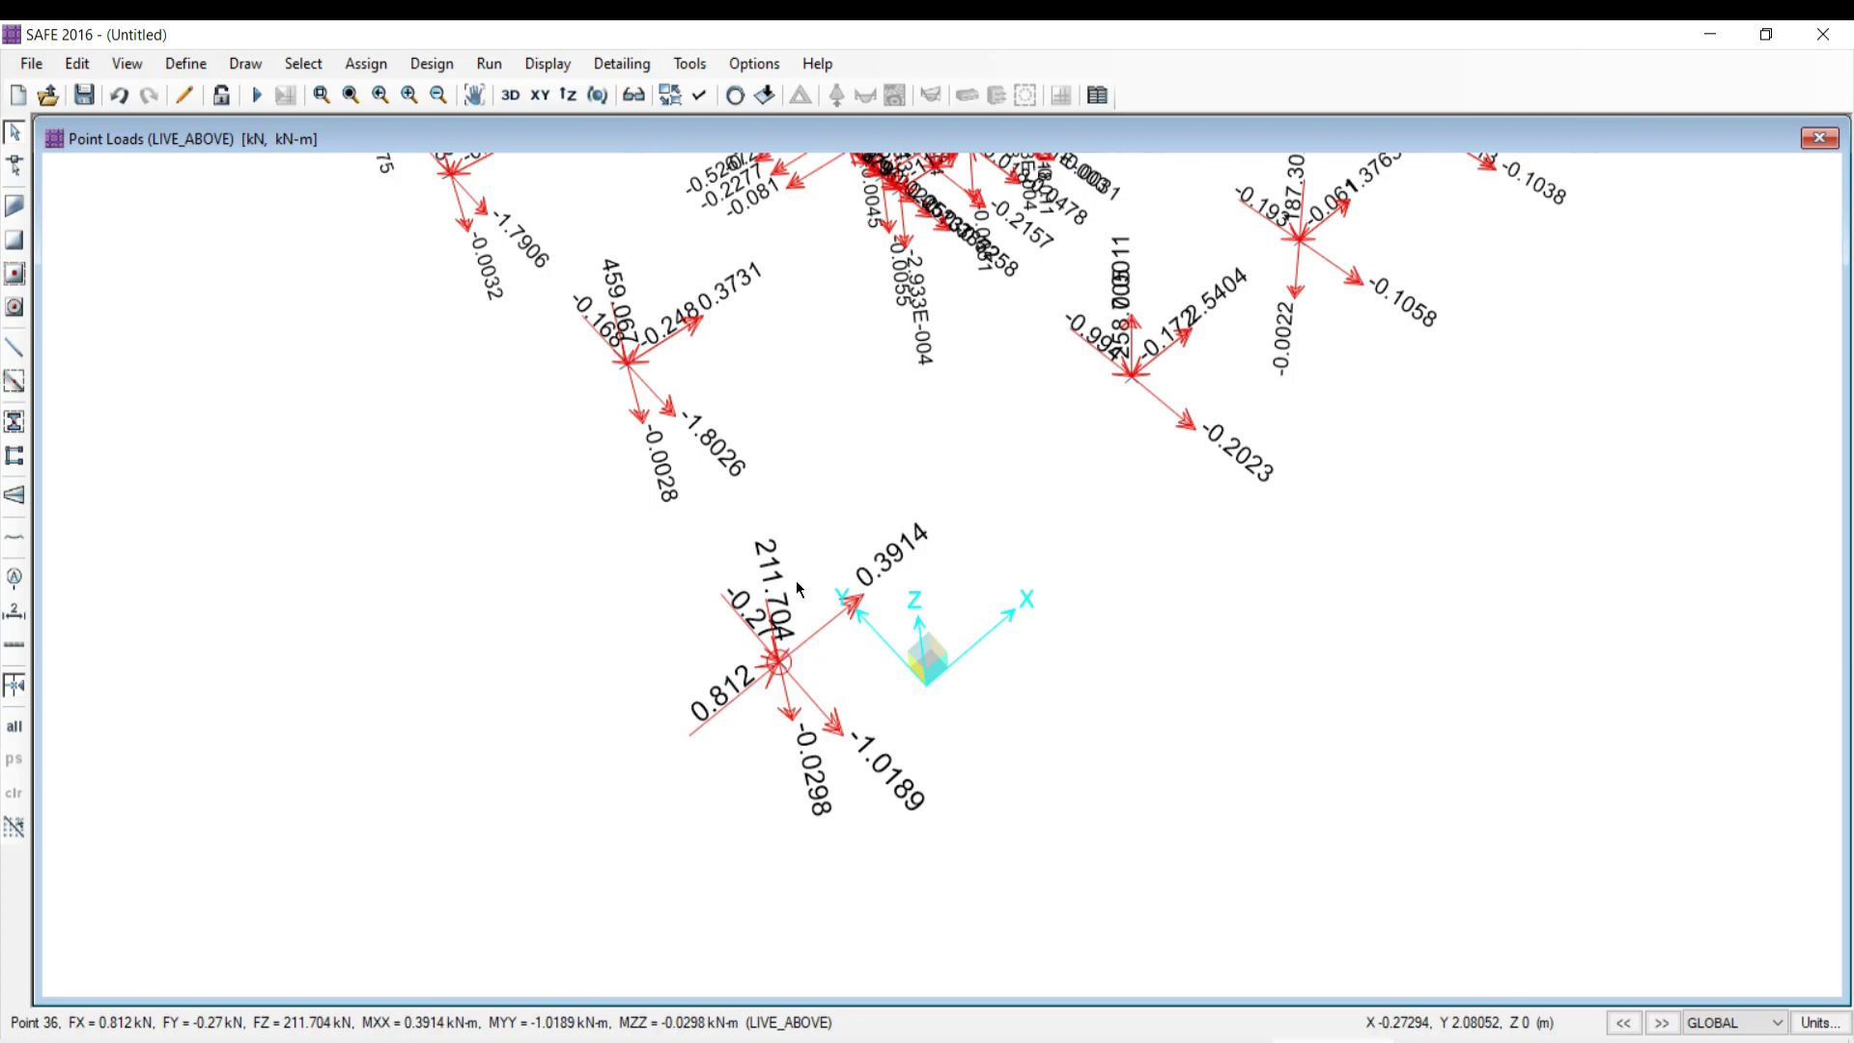
- Switch to ETABS, display the tabulated Fz base reactions for the LIVE load case in plan, and compare point 36 with SAFE
key(alt+Tab)
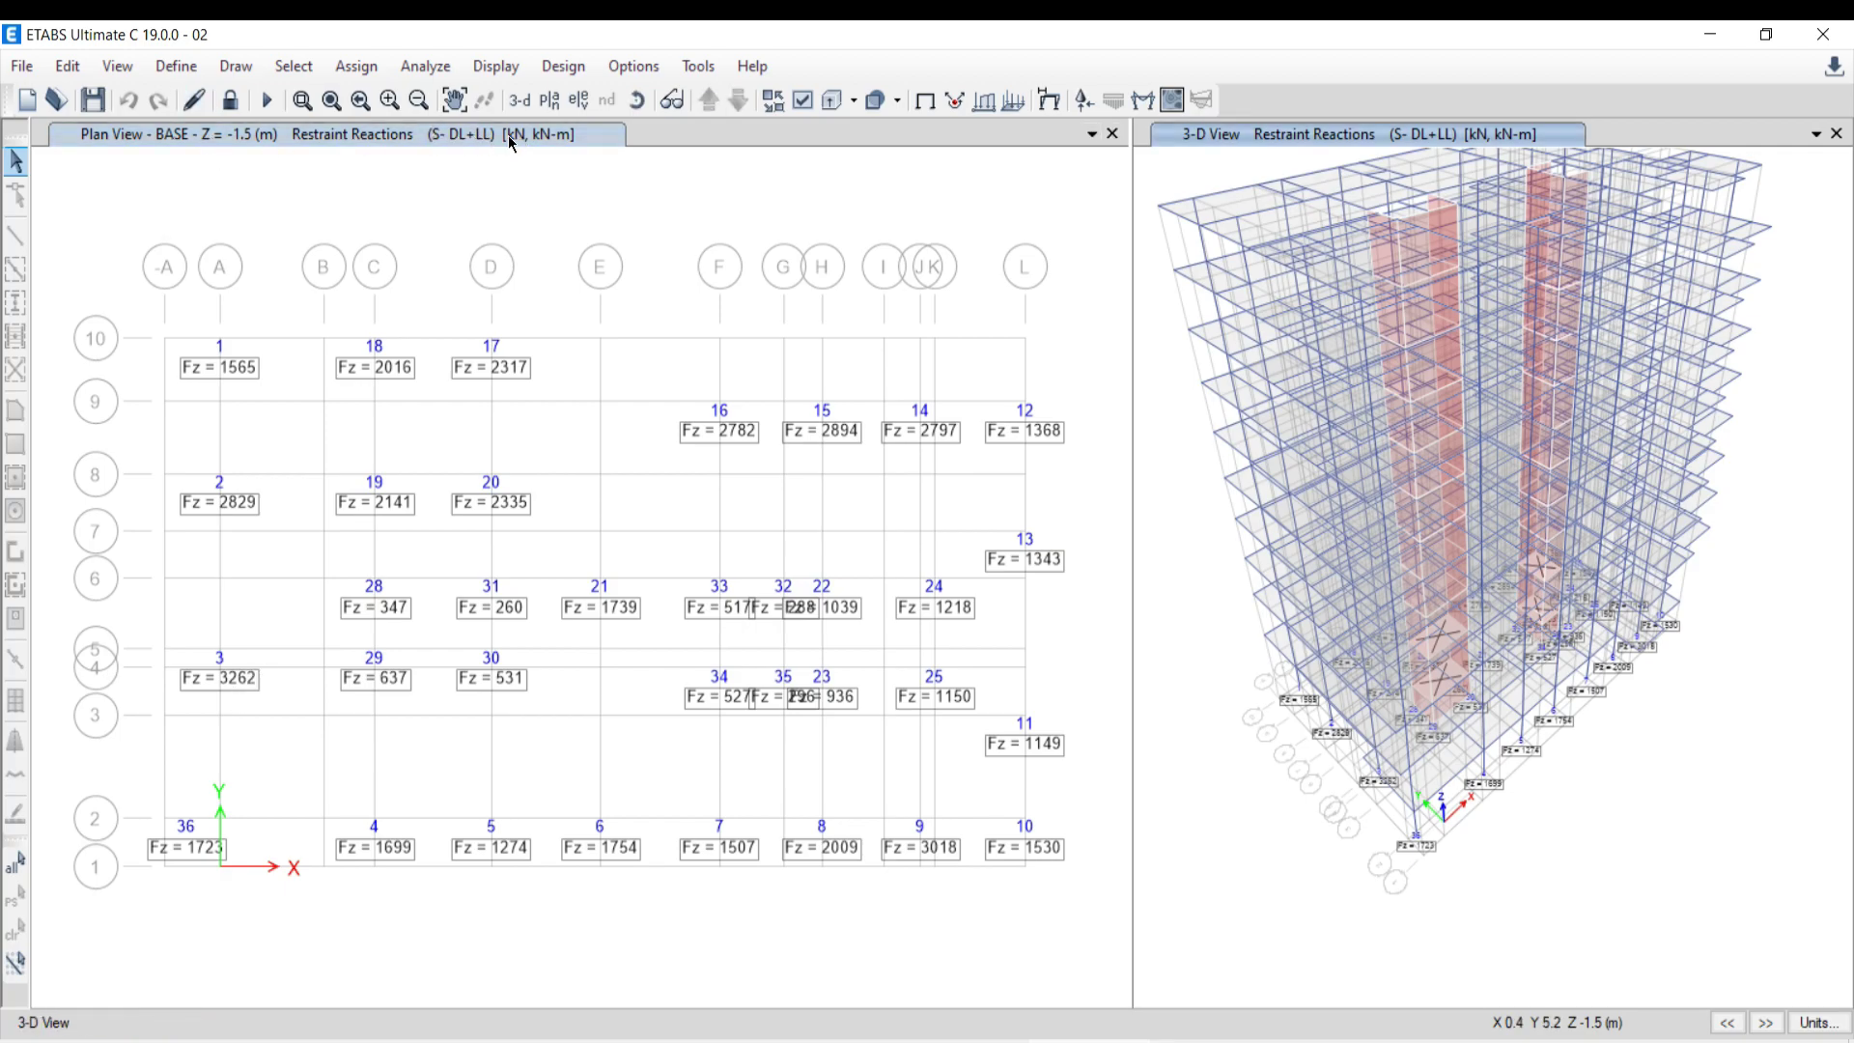
click(538, 199)
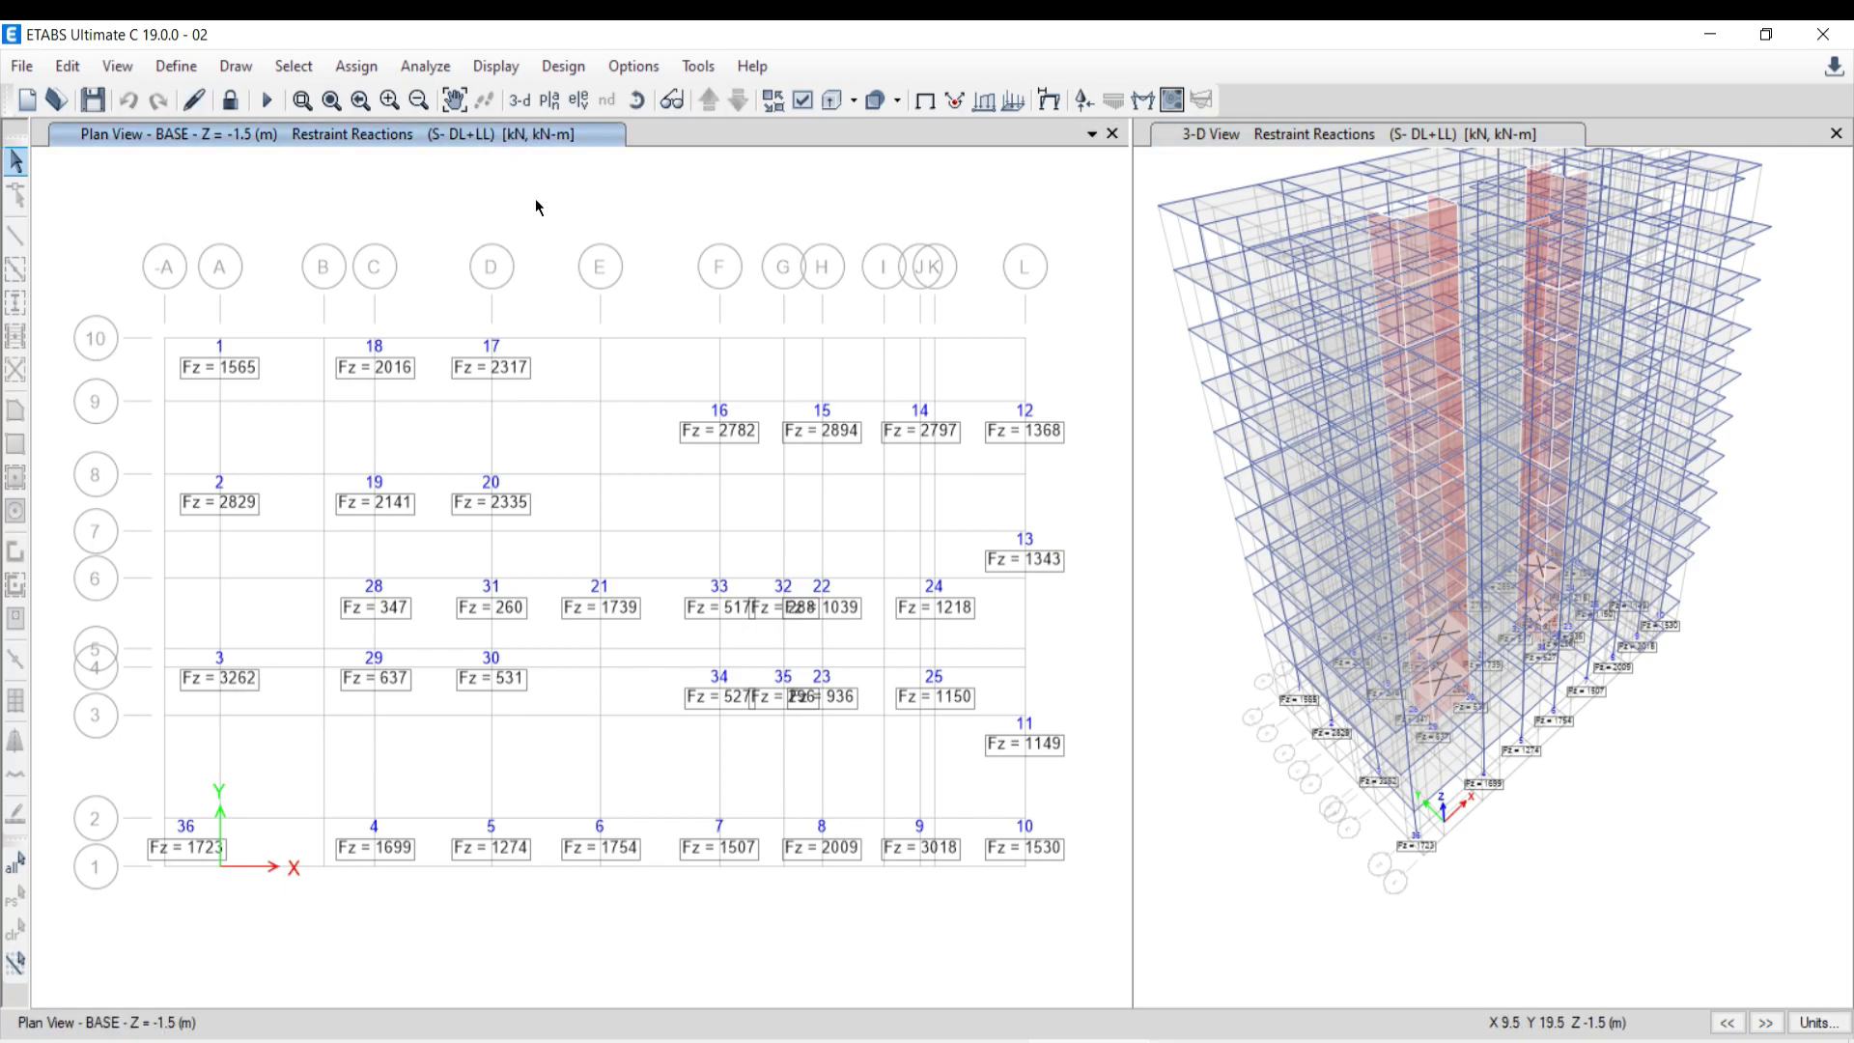
click(837, 110)
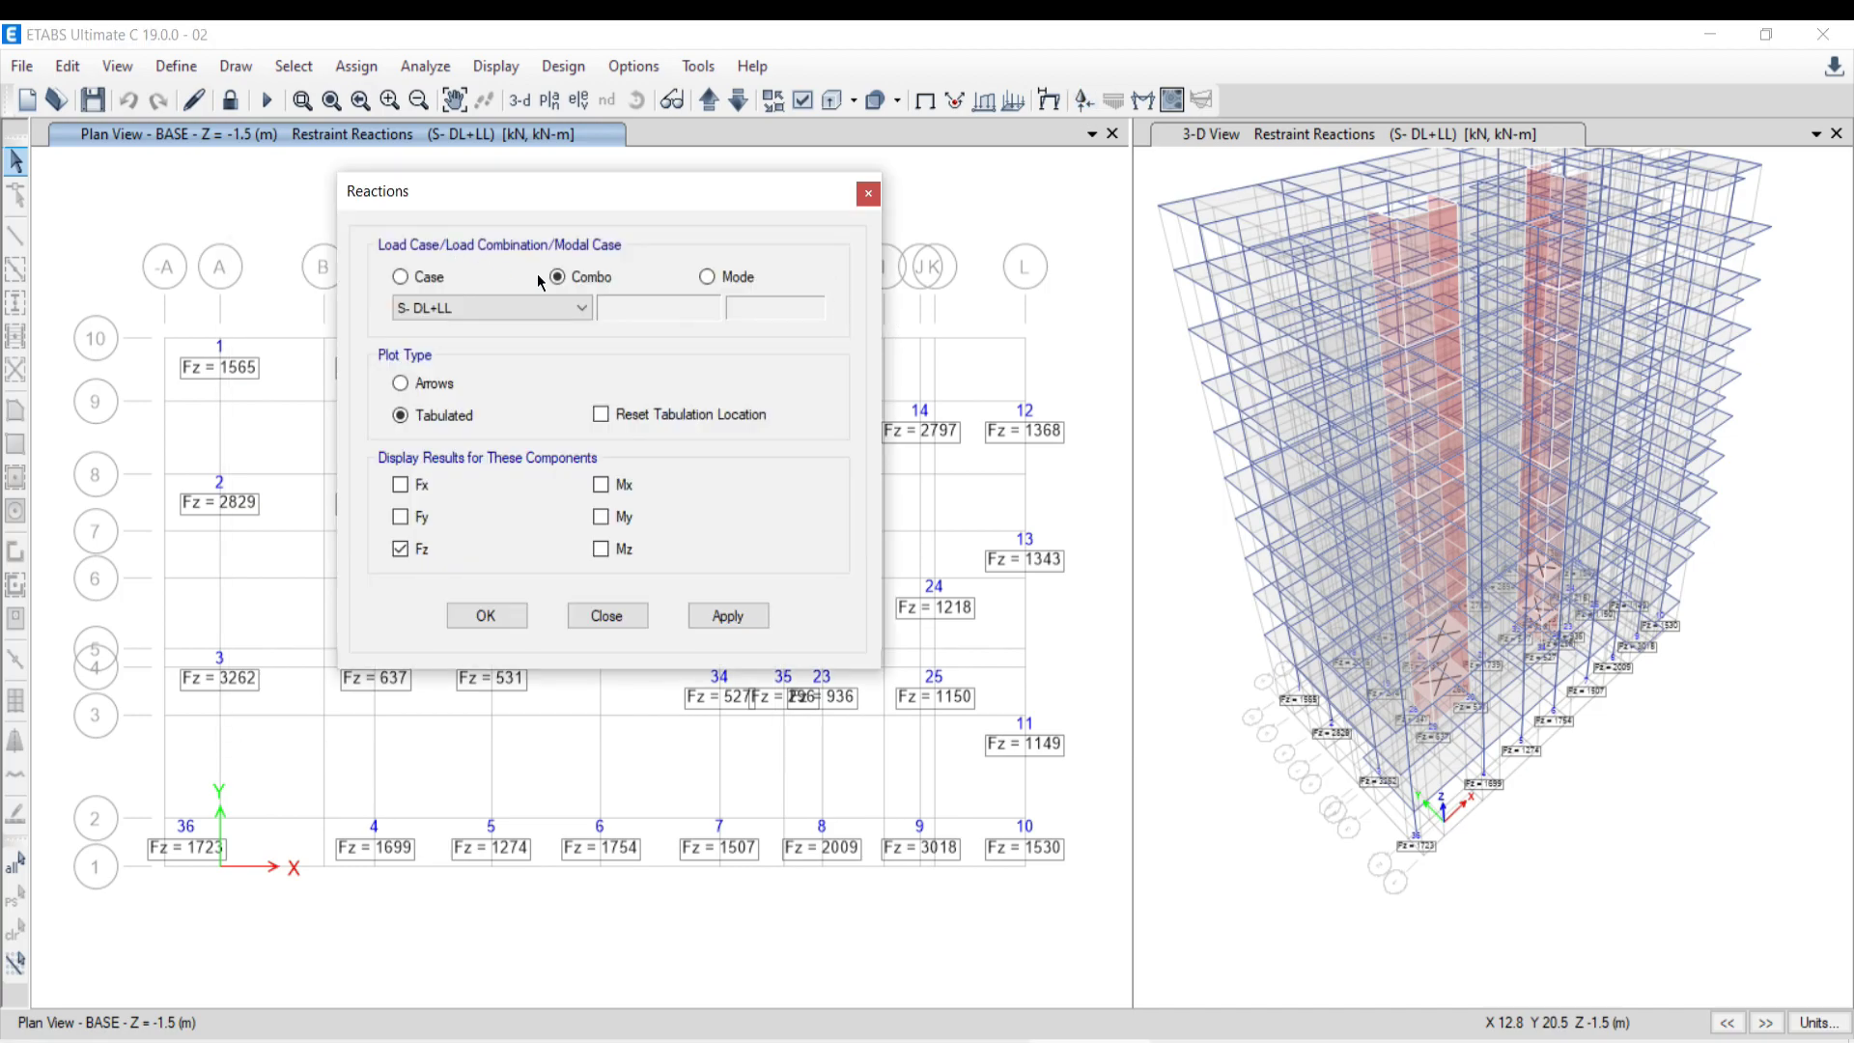
click(400, 276)
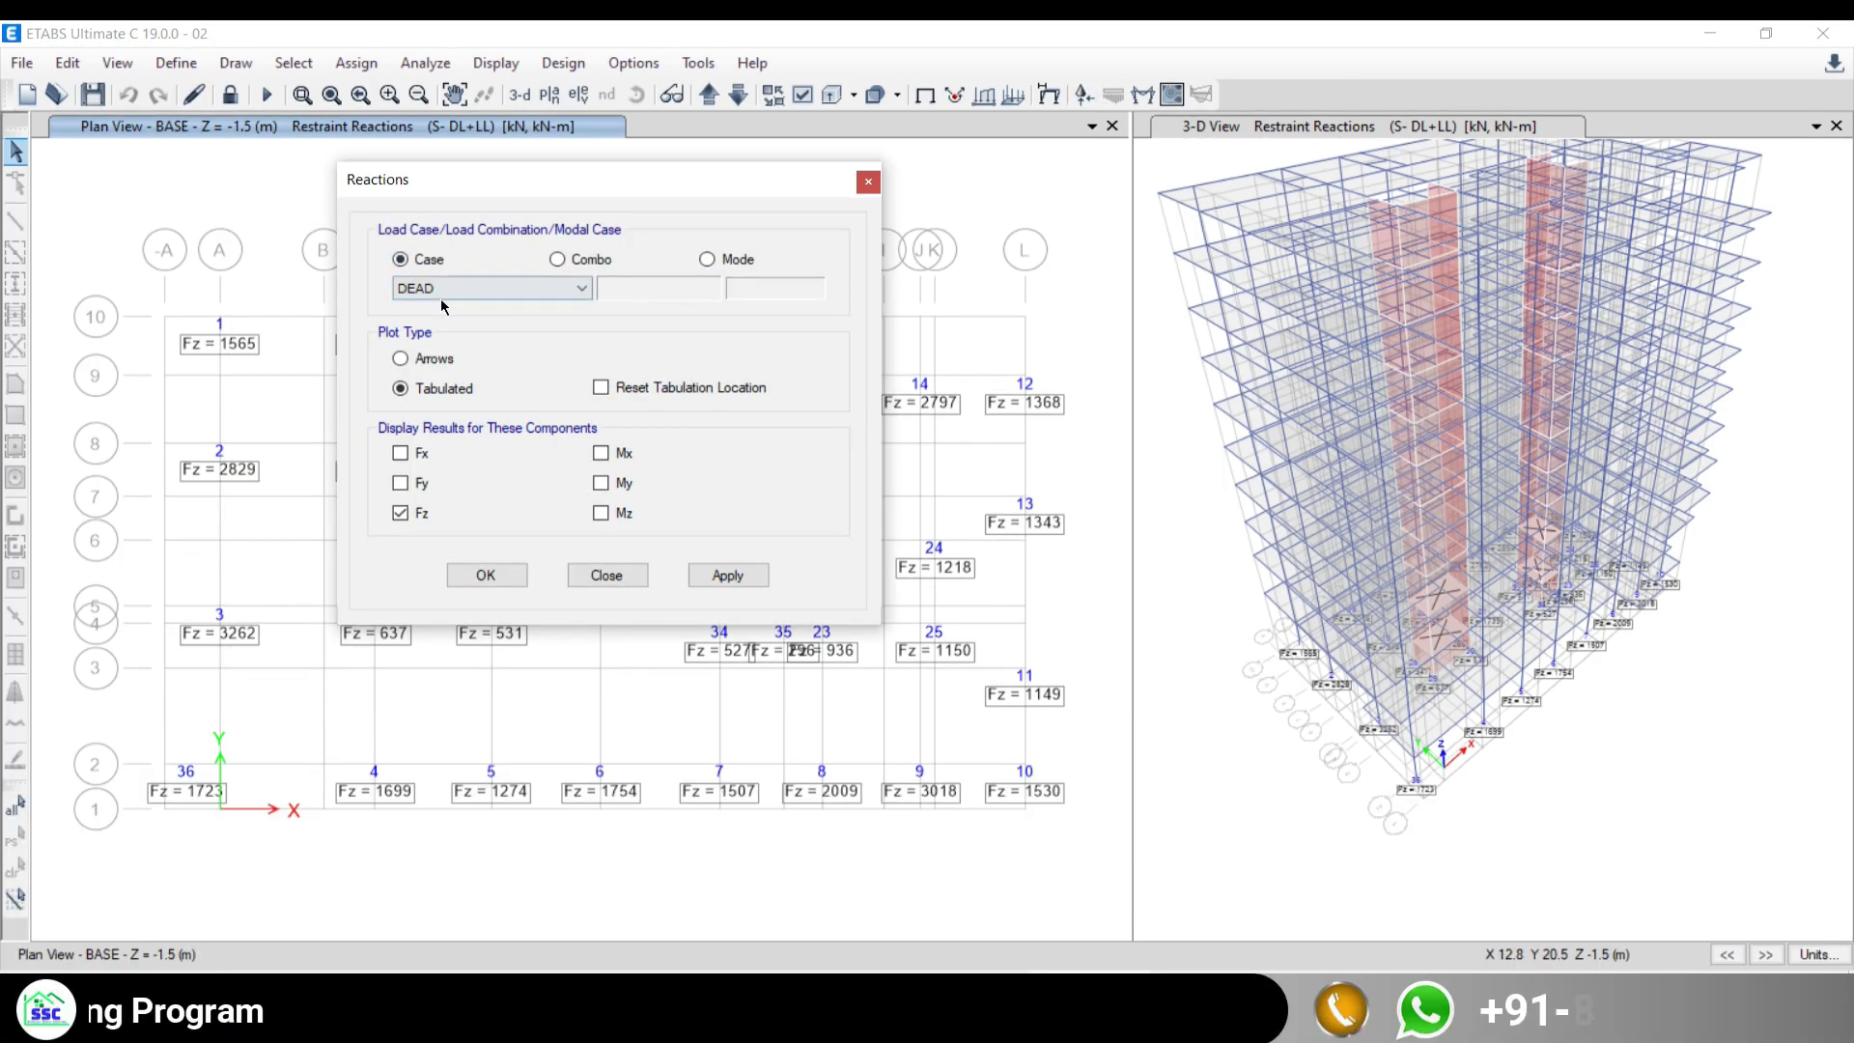
click(442, 289)
click(461, 347)
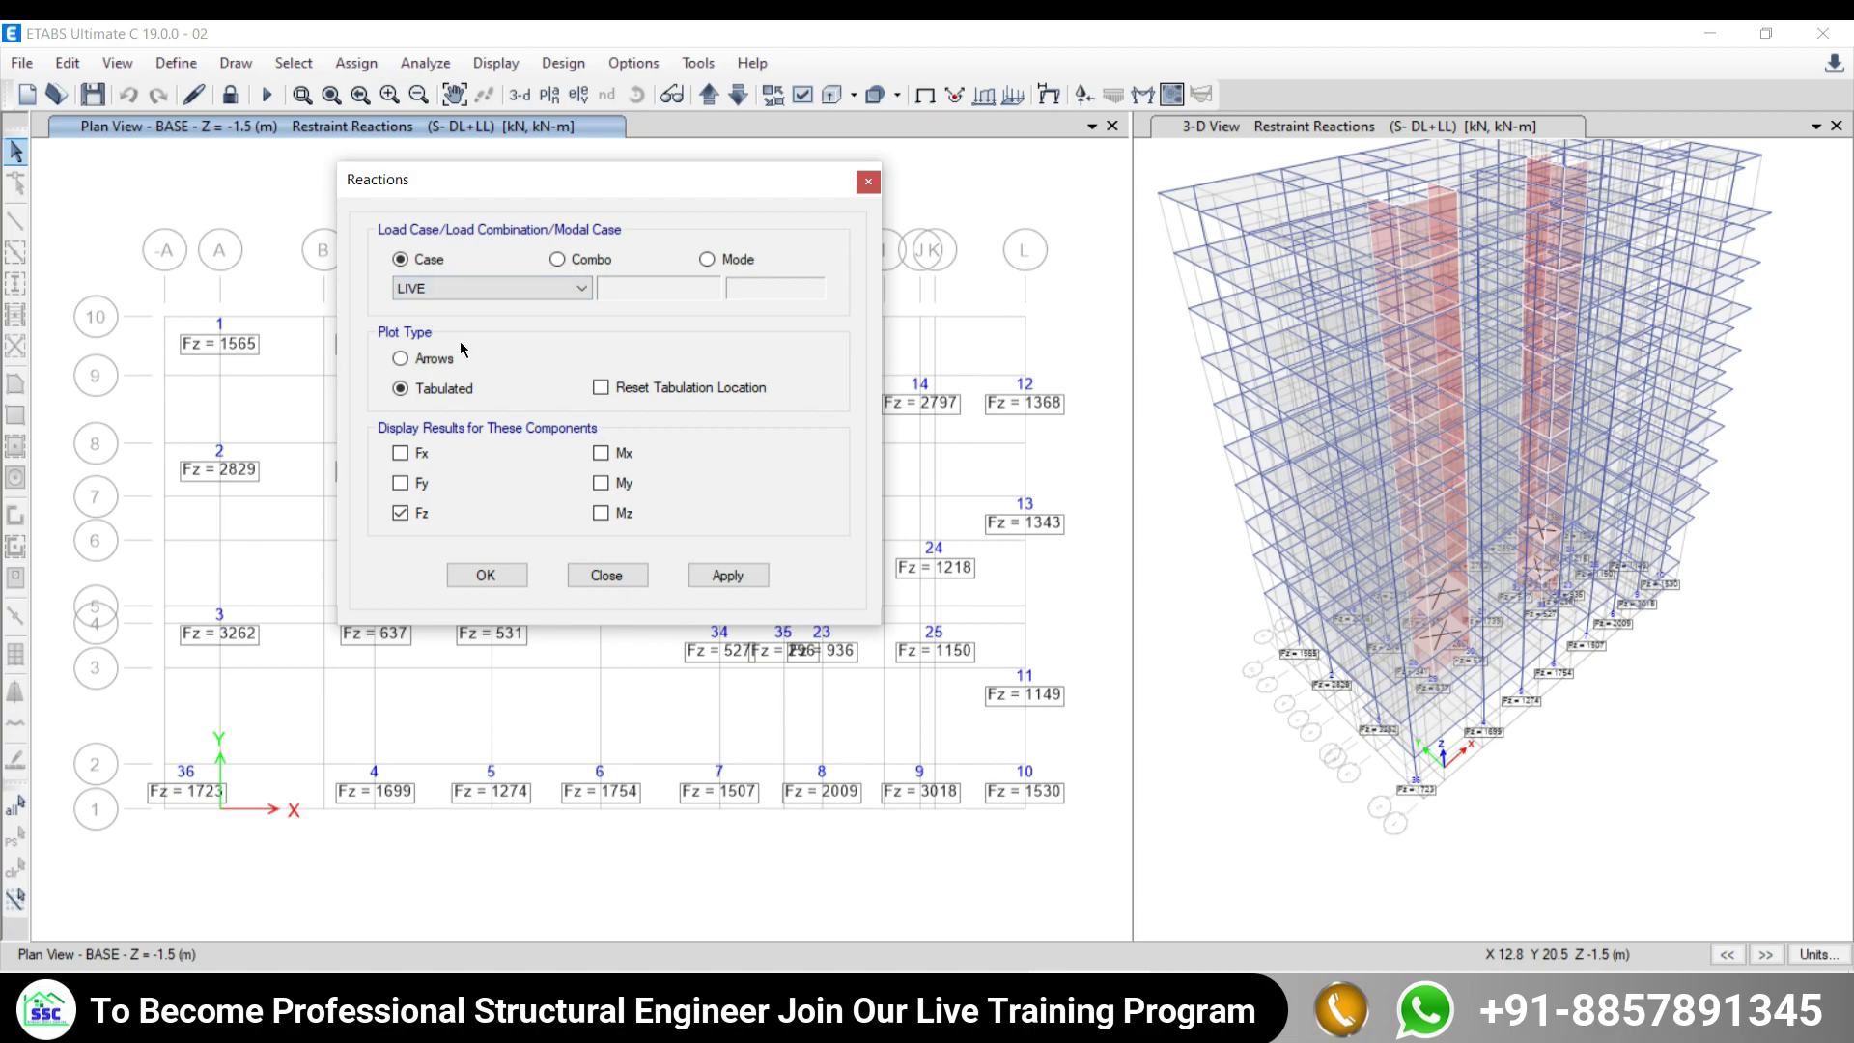
click(735, 578)
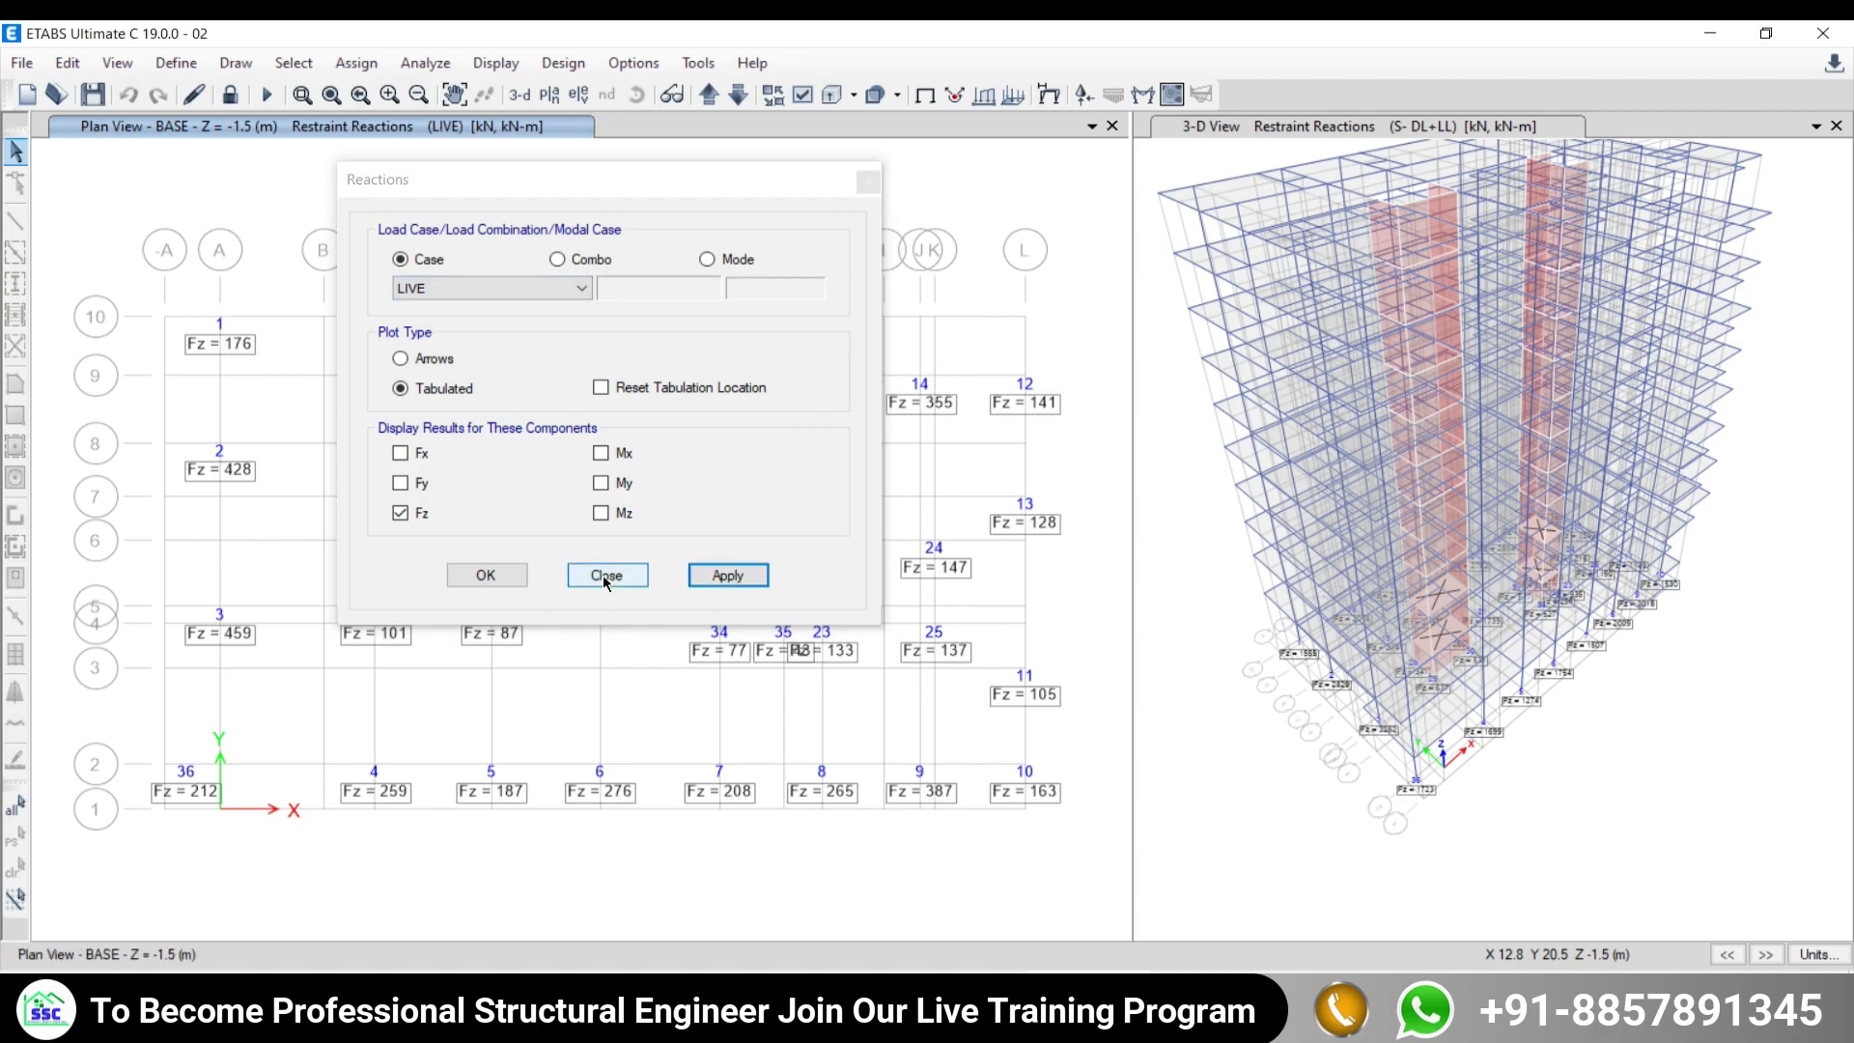
click(606, 576)
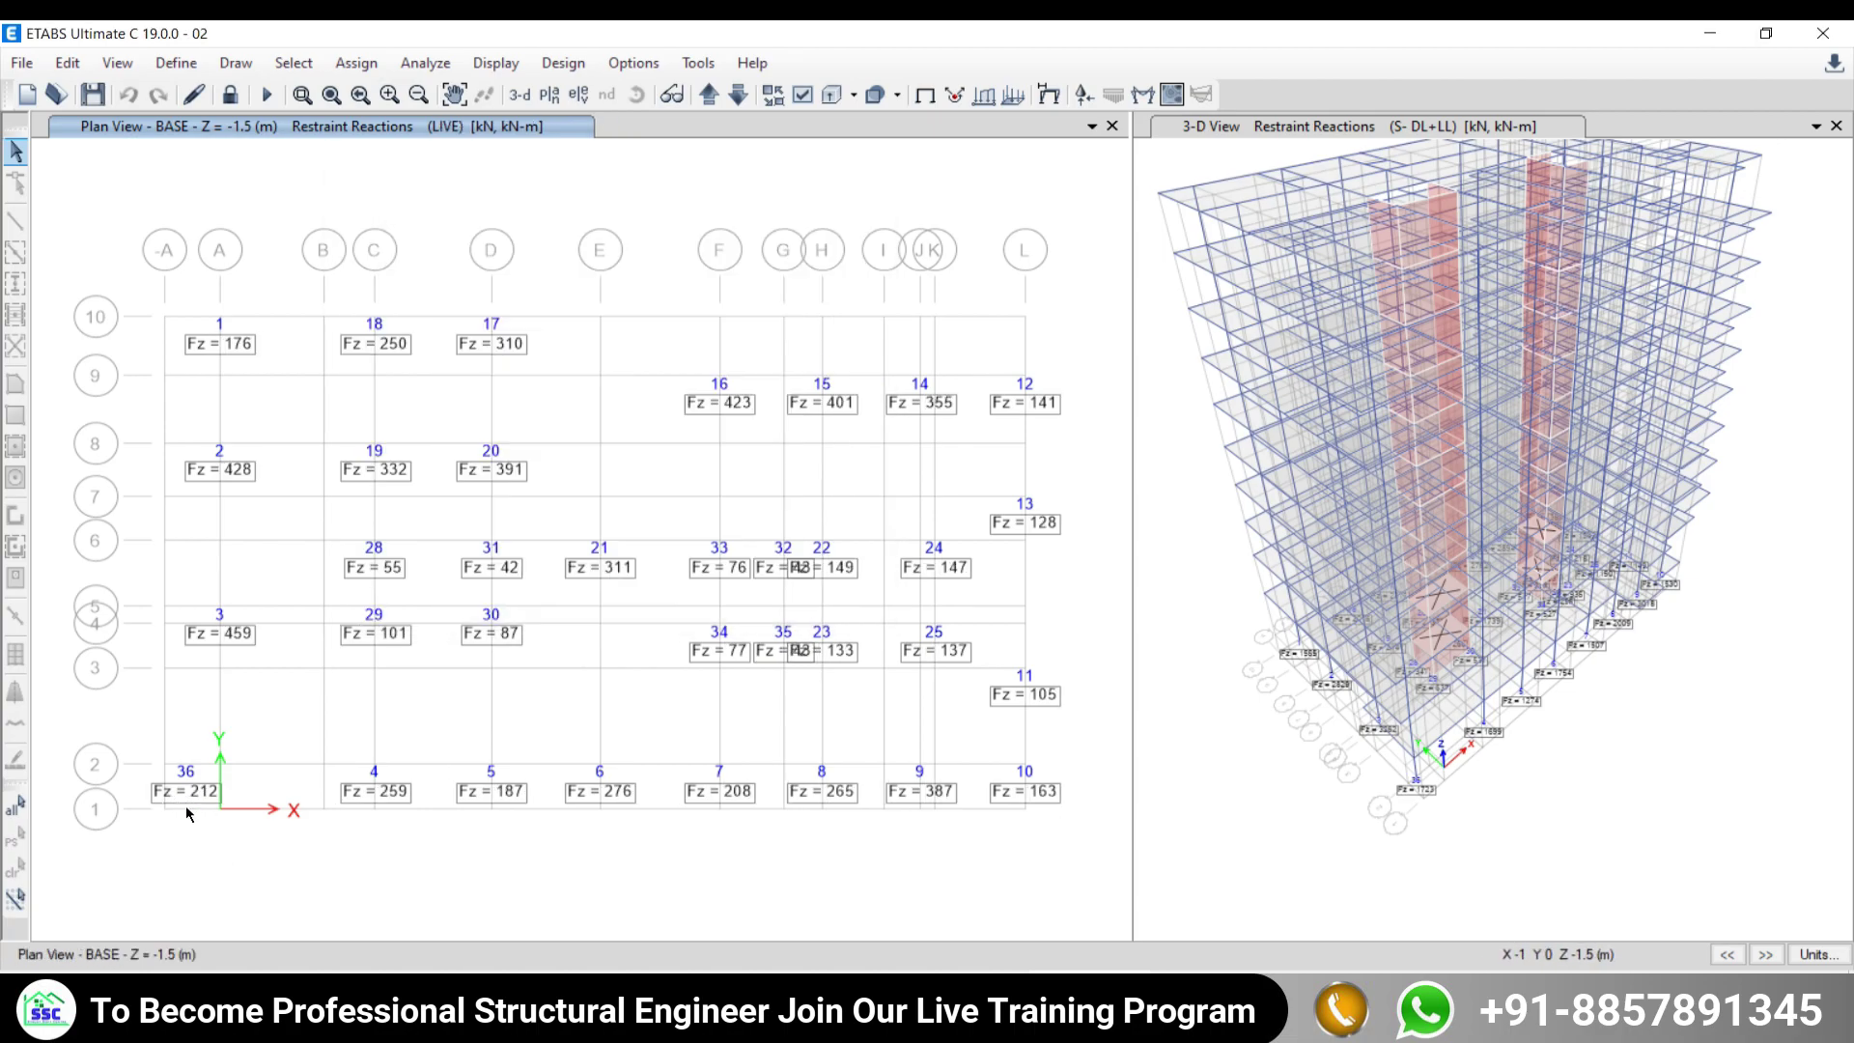
scroll(188, 811, up, 3)
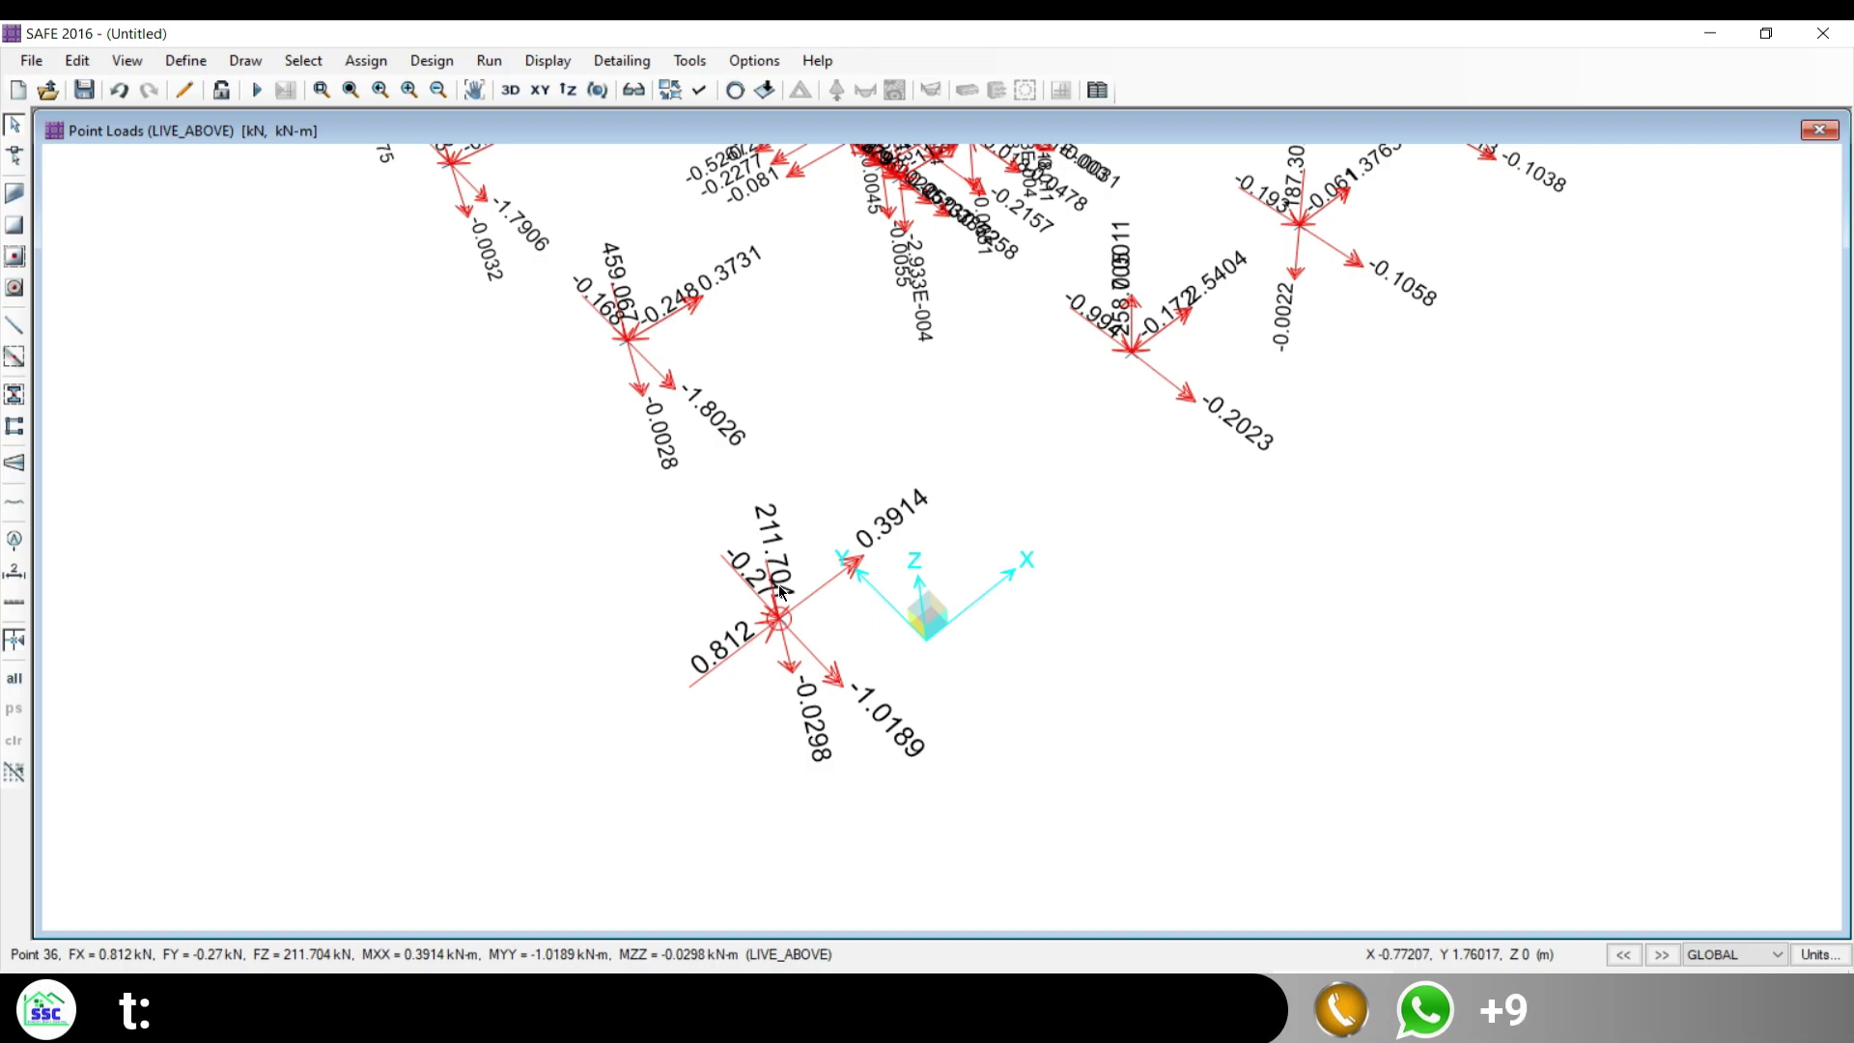
mouse_move(1090, 1025)
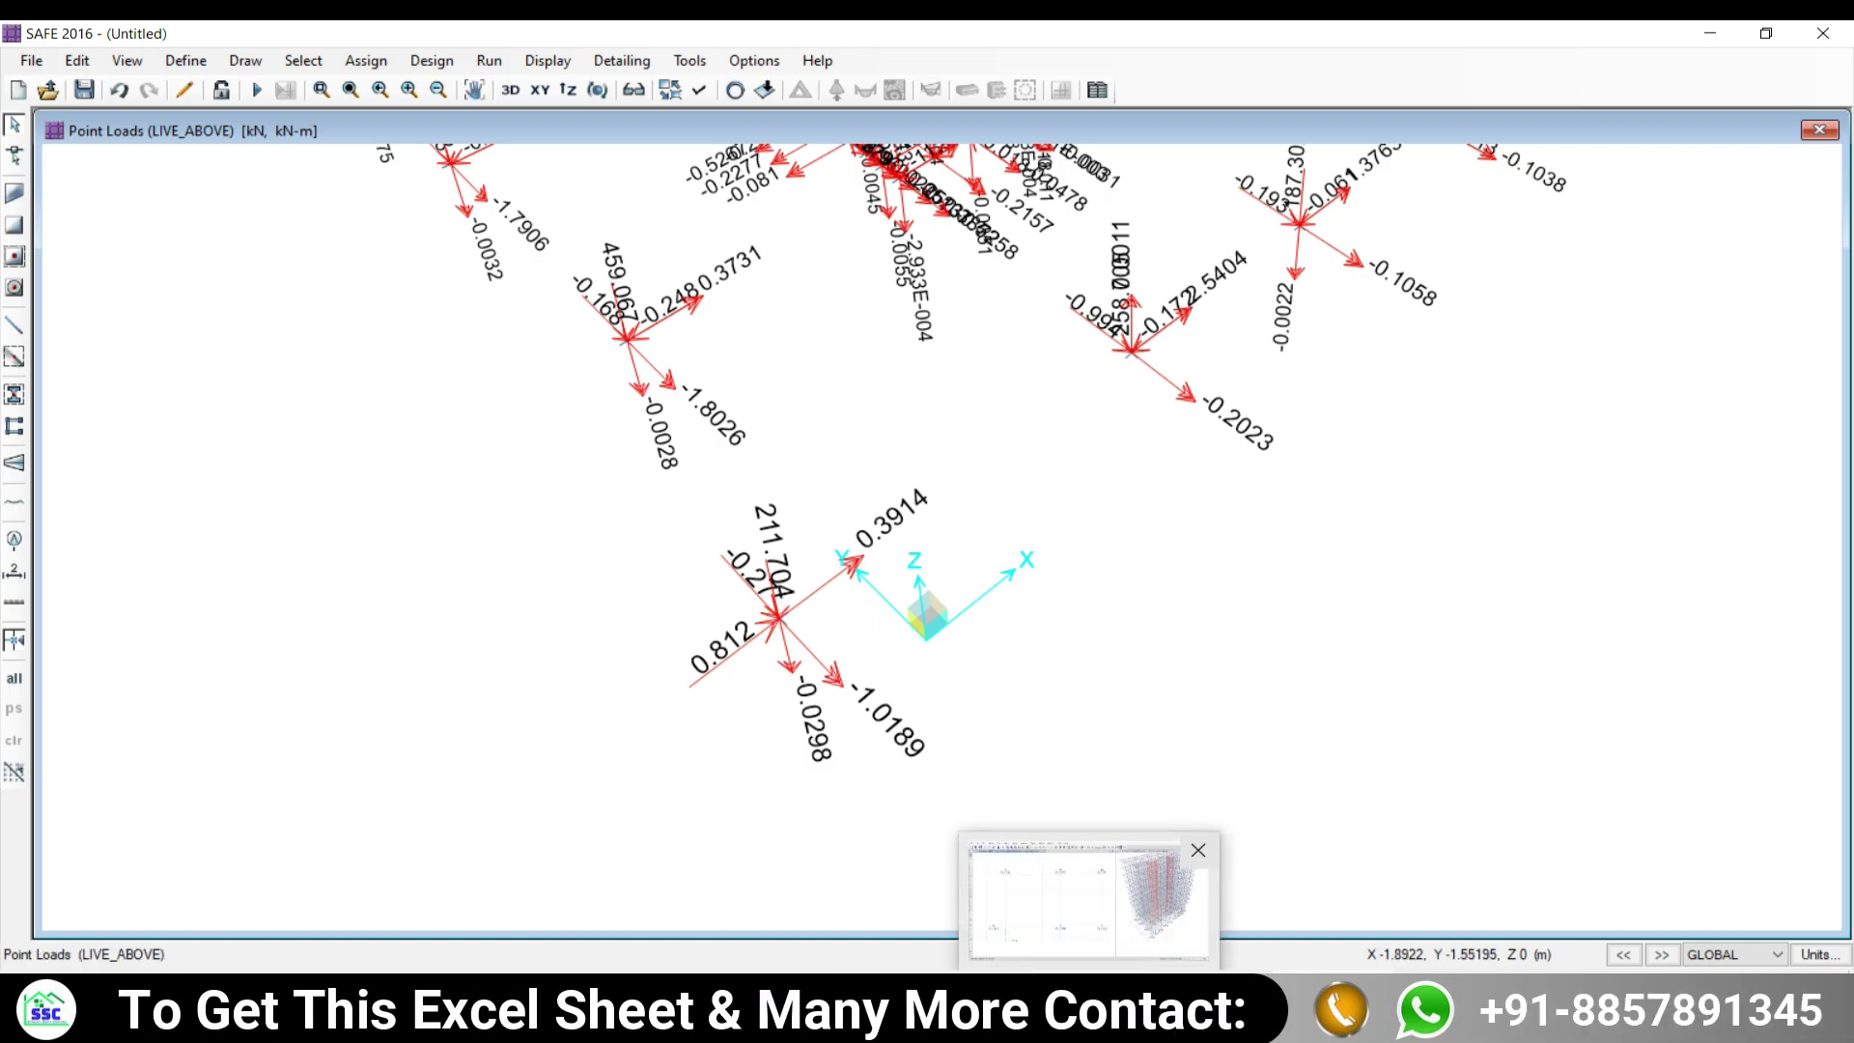